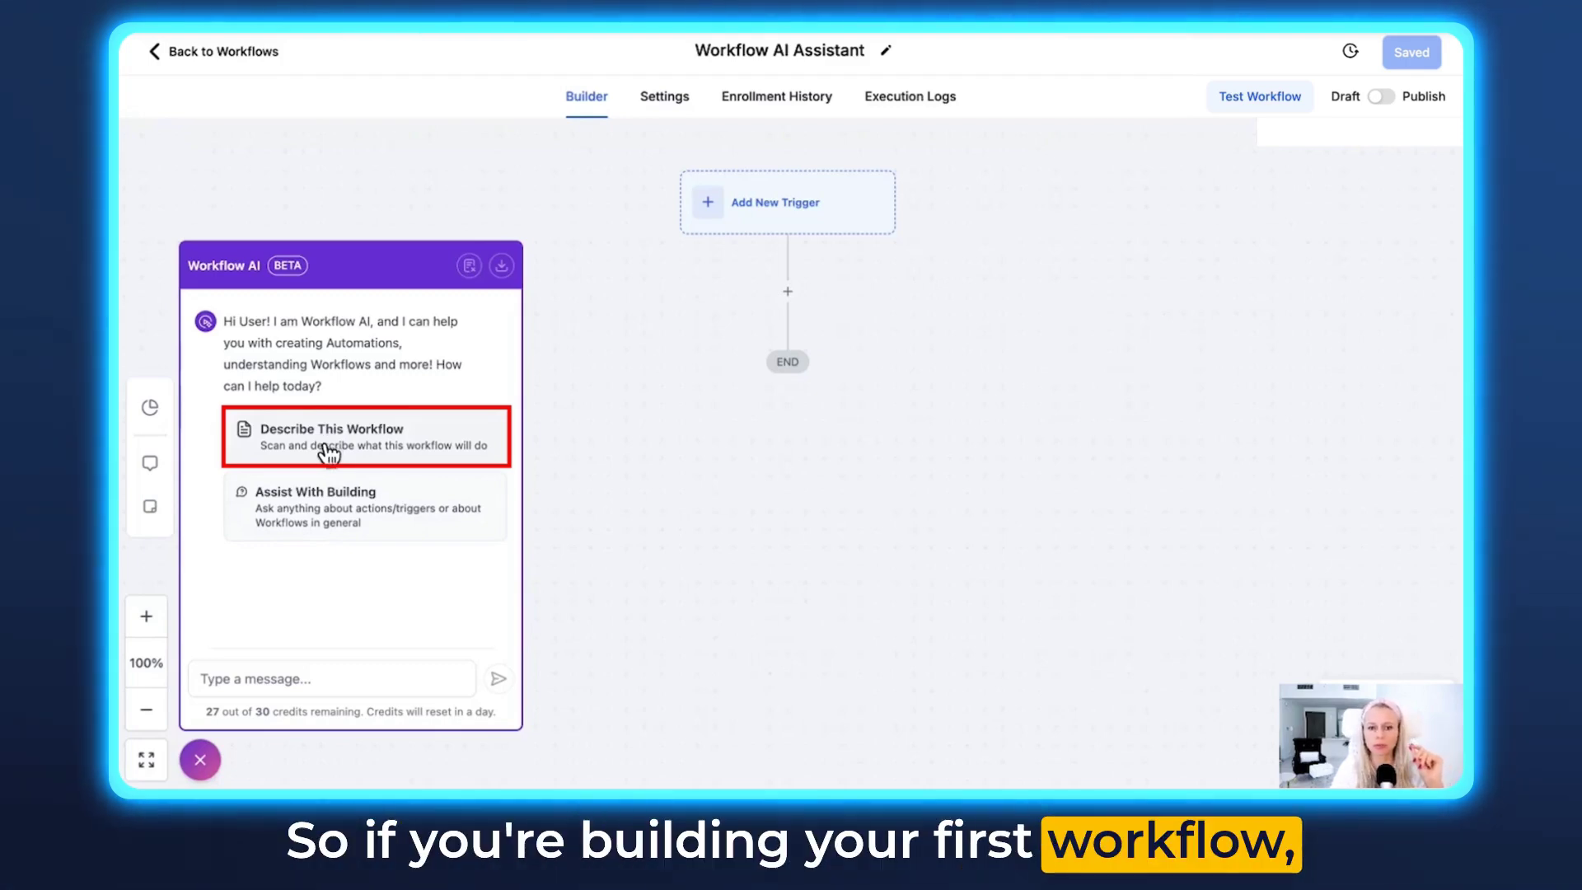
Step: Have Workflow AI describe this workflow and read its explanation of draft status and multiple entries
click(333, 445)
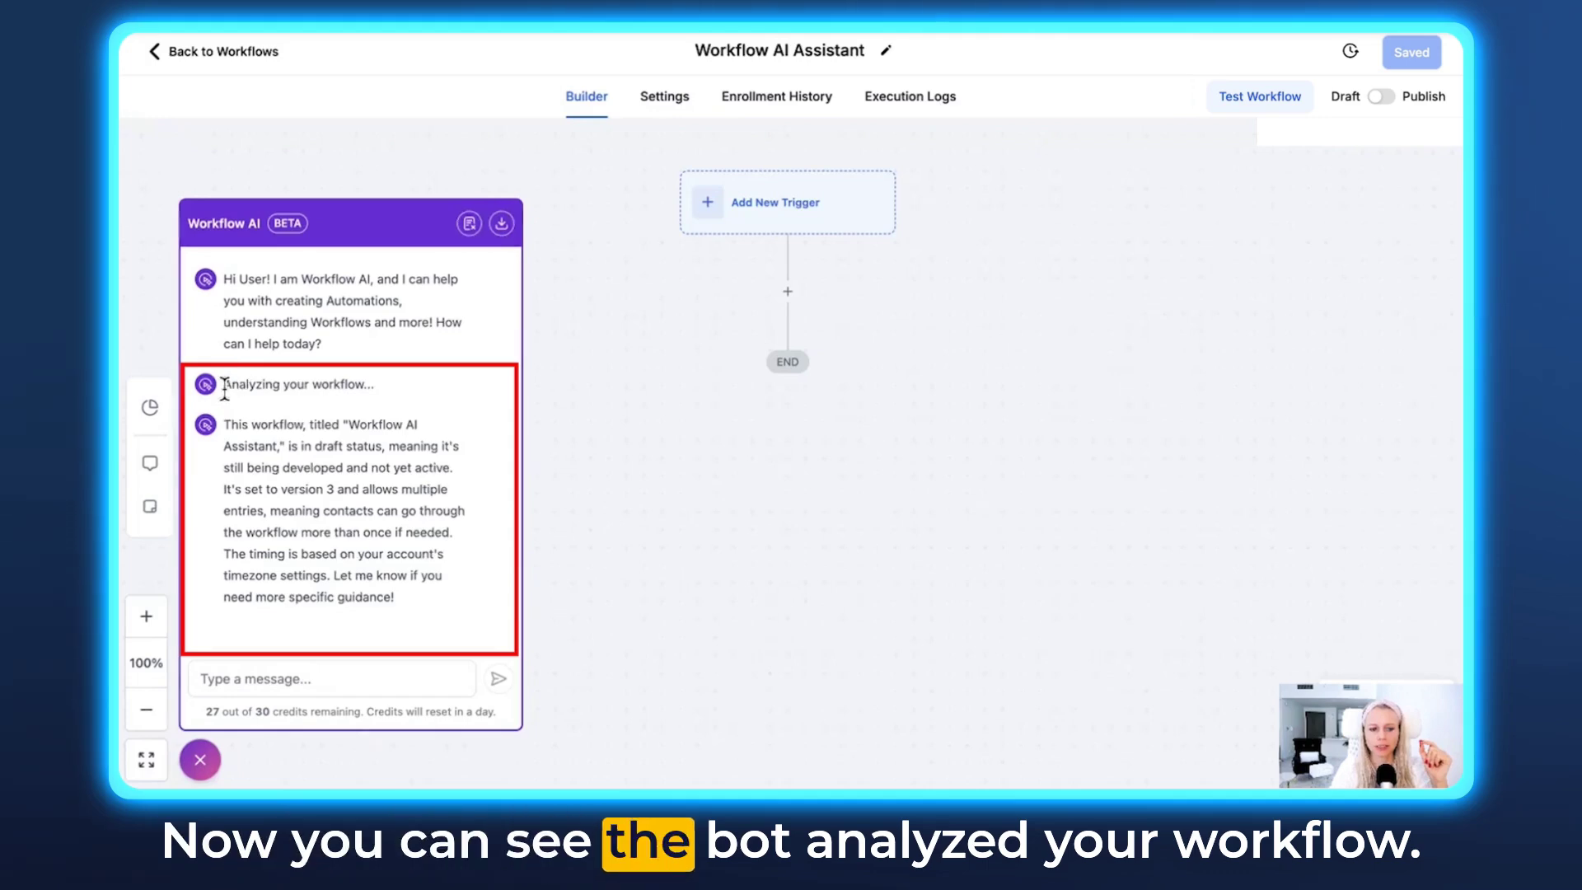
click(239, 442)
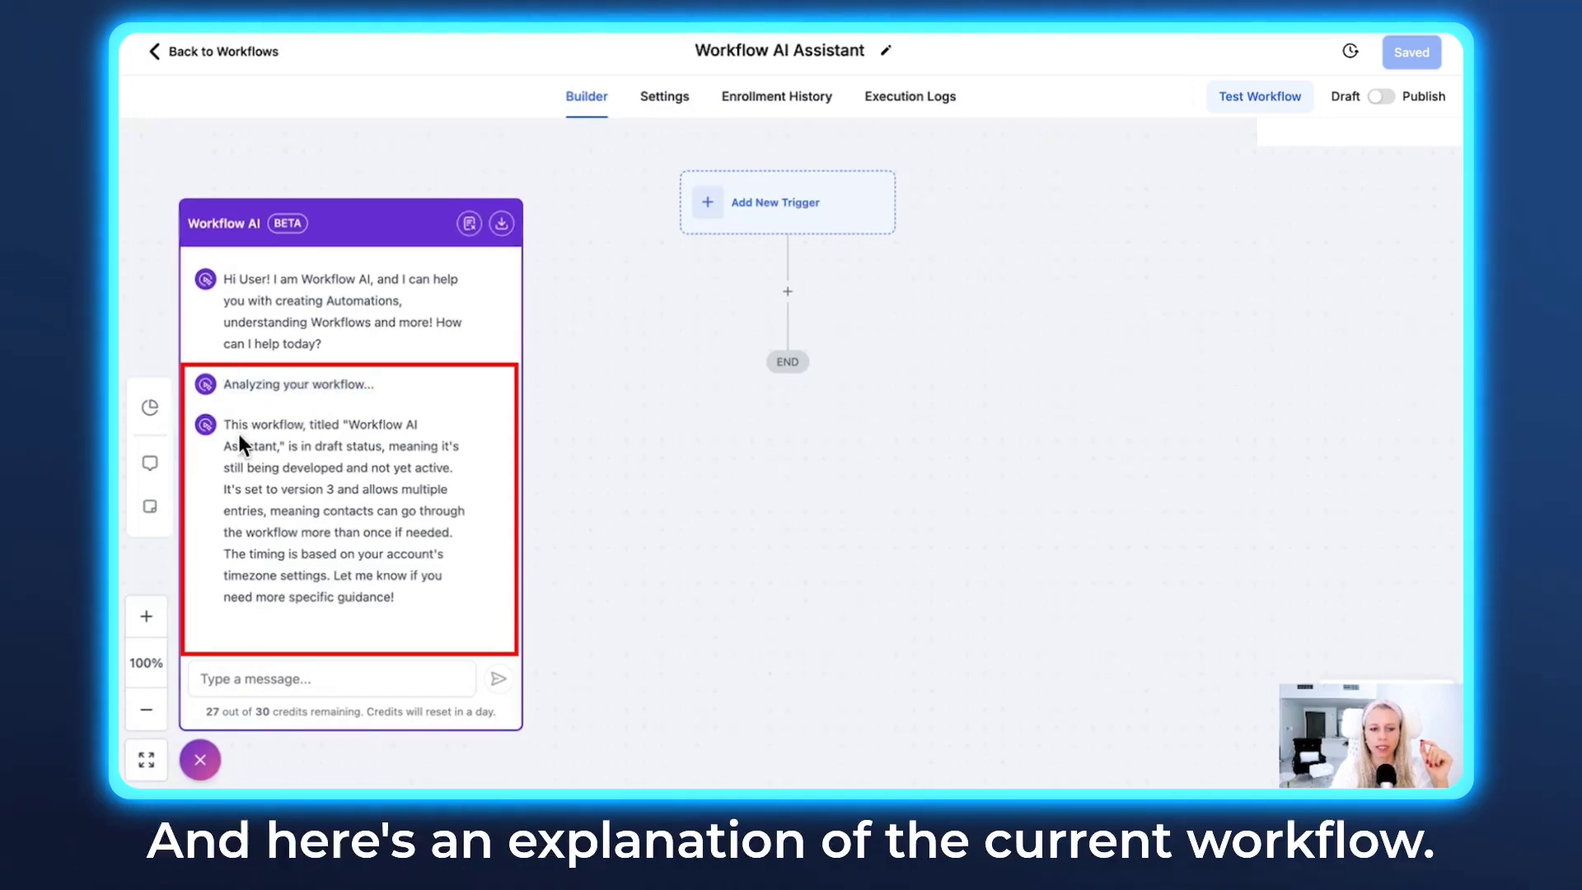
drag(222, 429, 419, 585)
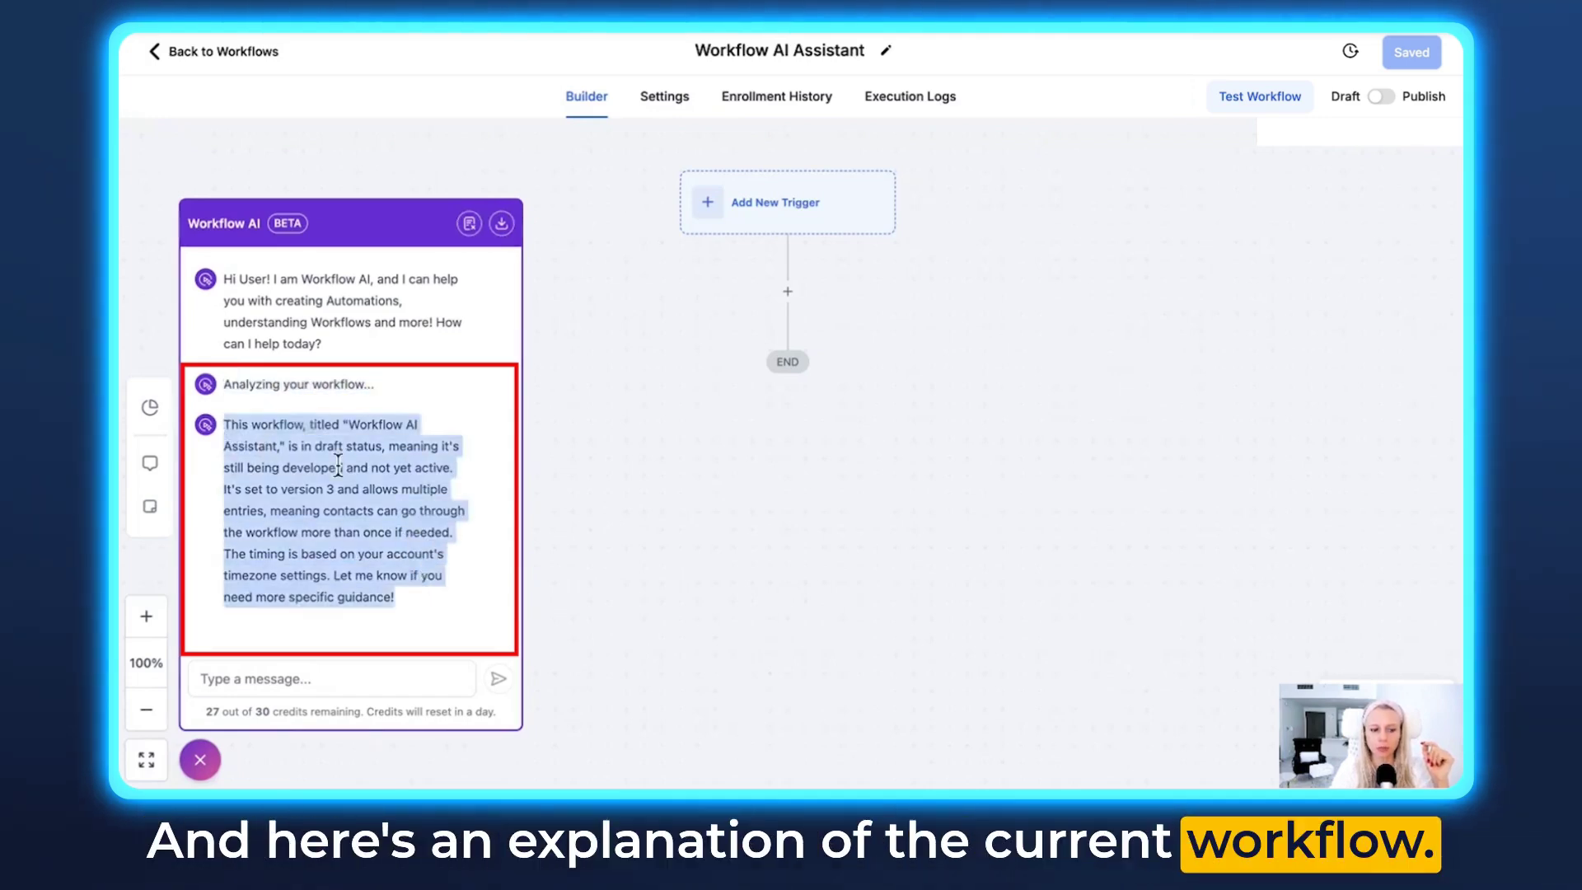
click(311, 458)
drag(349, 425, 279, 448)
drag(376, 448, 383, 448)
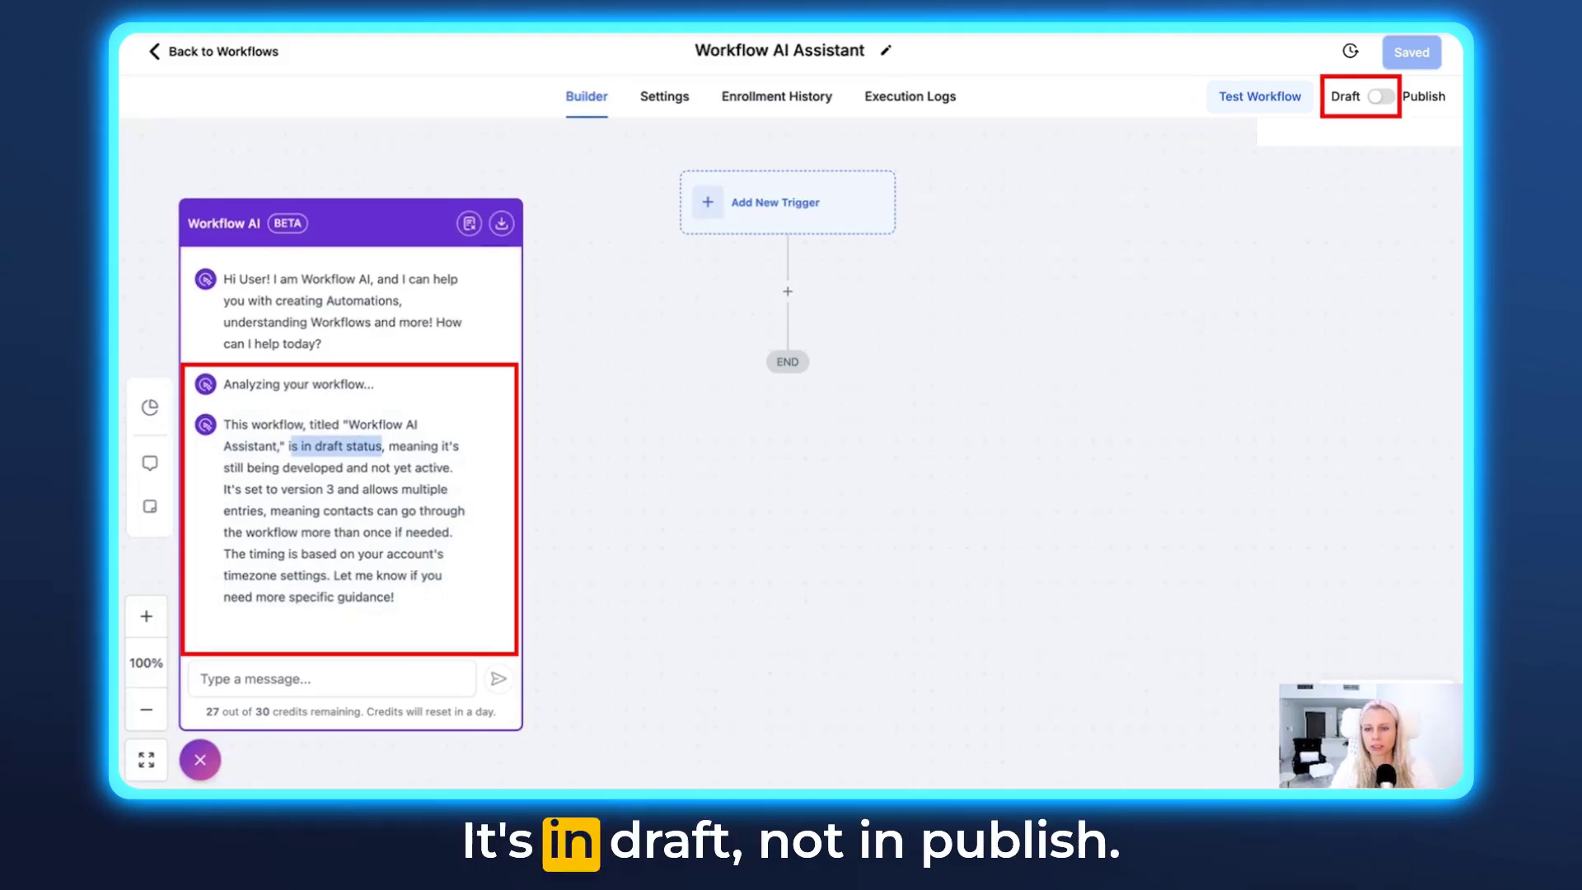
mouse_move(449, 490)
mouse_down()
mouse_move(223, 500)
mouse_move(425, 489)
mouse_move(265, 511)
mouse_up()
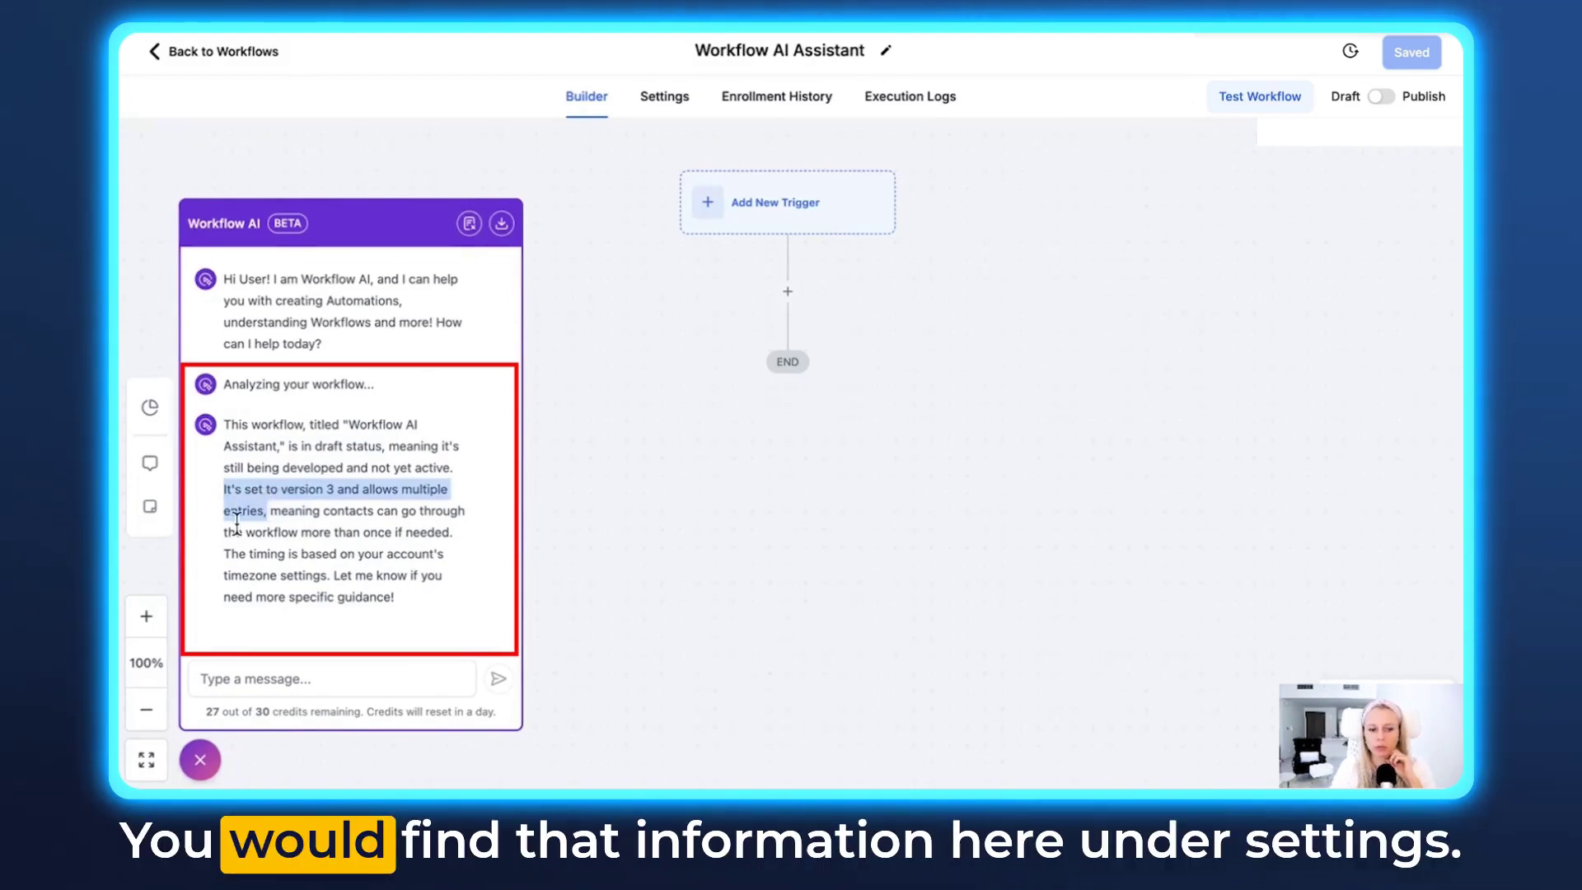
Step: Check the Allow re-entry option in the workflow settings and return to the builder
click(666, 102)
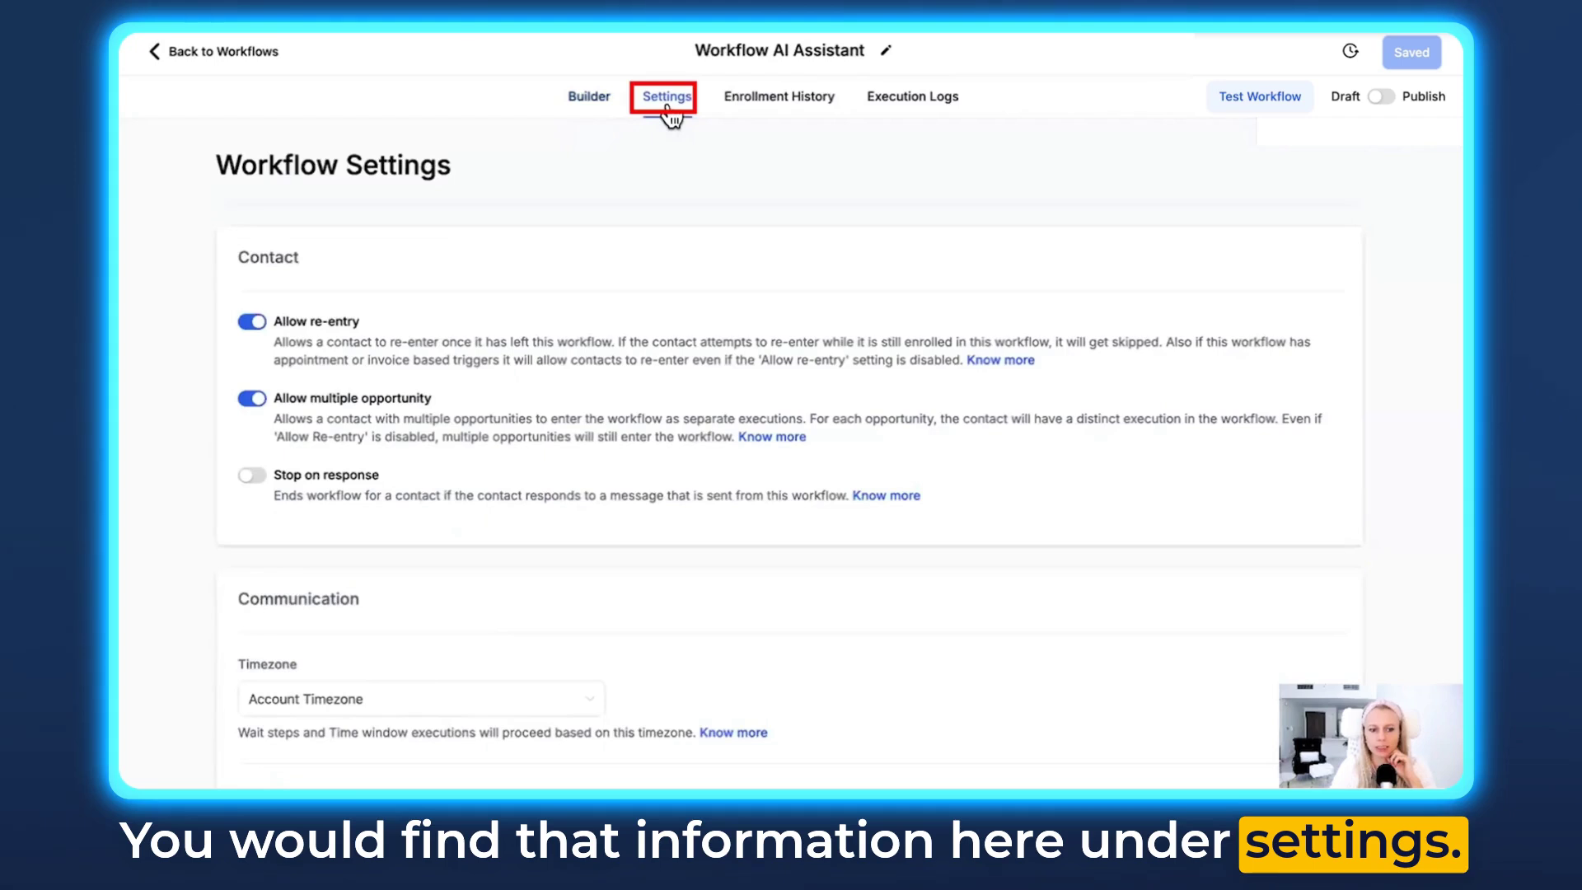
drag(272, 322, 357, 321)
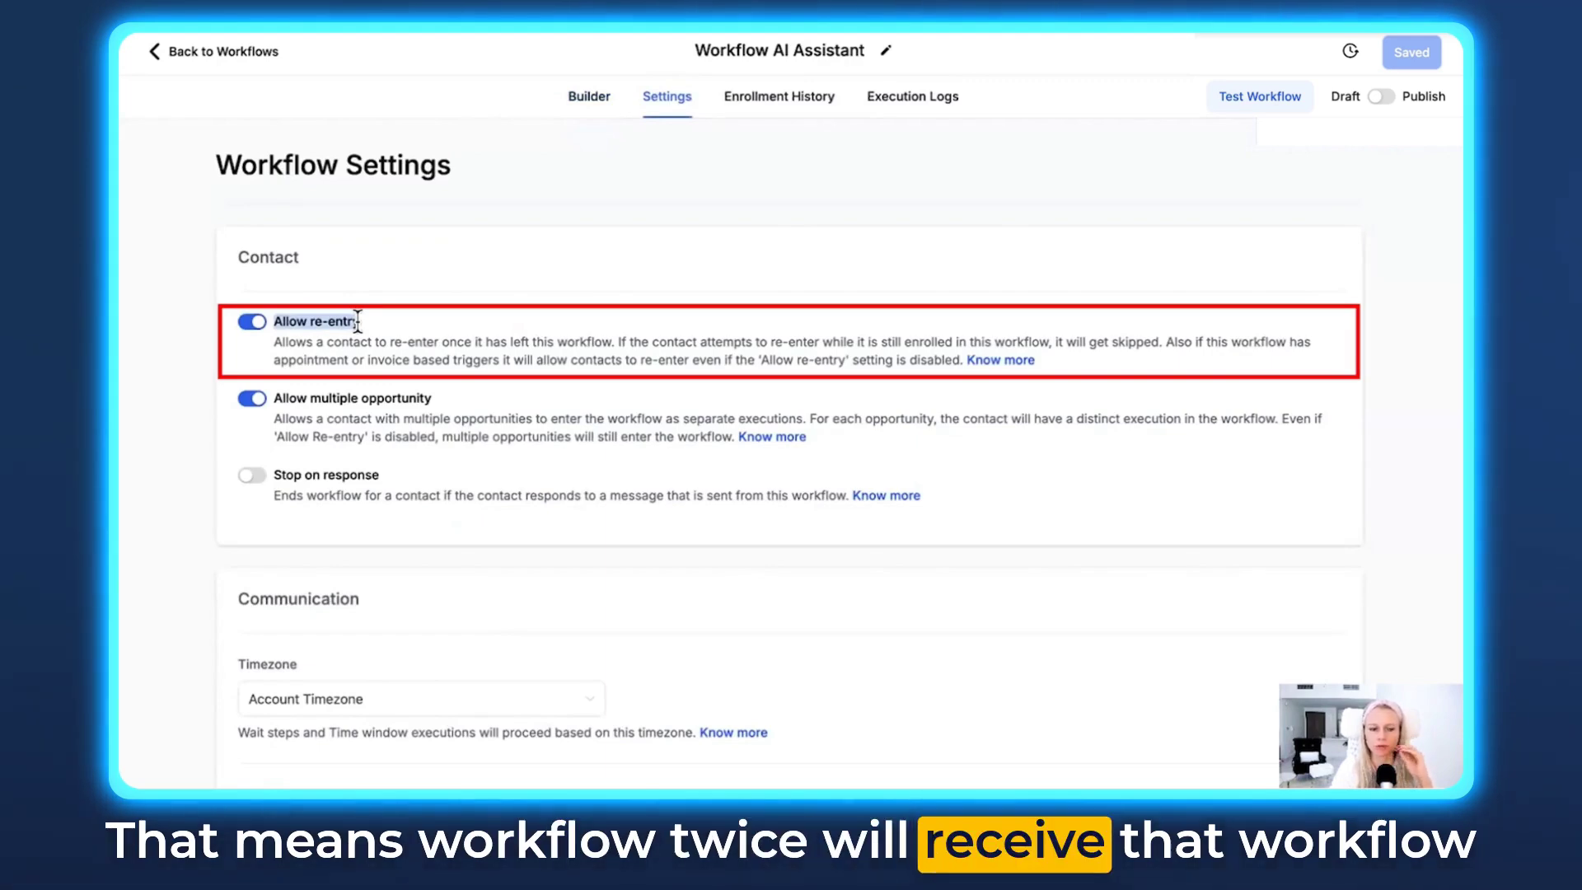
drag(356, 321, 678, 246)
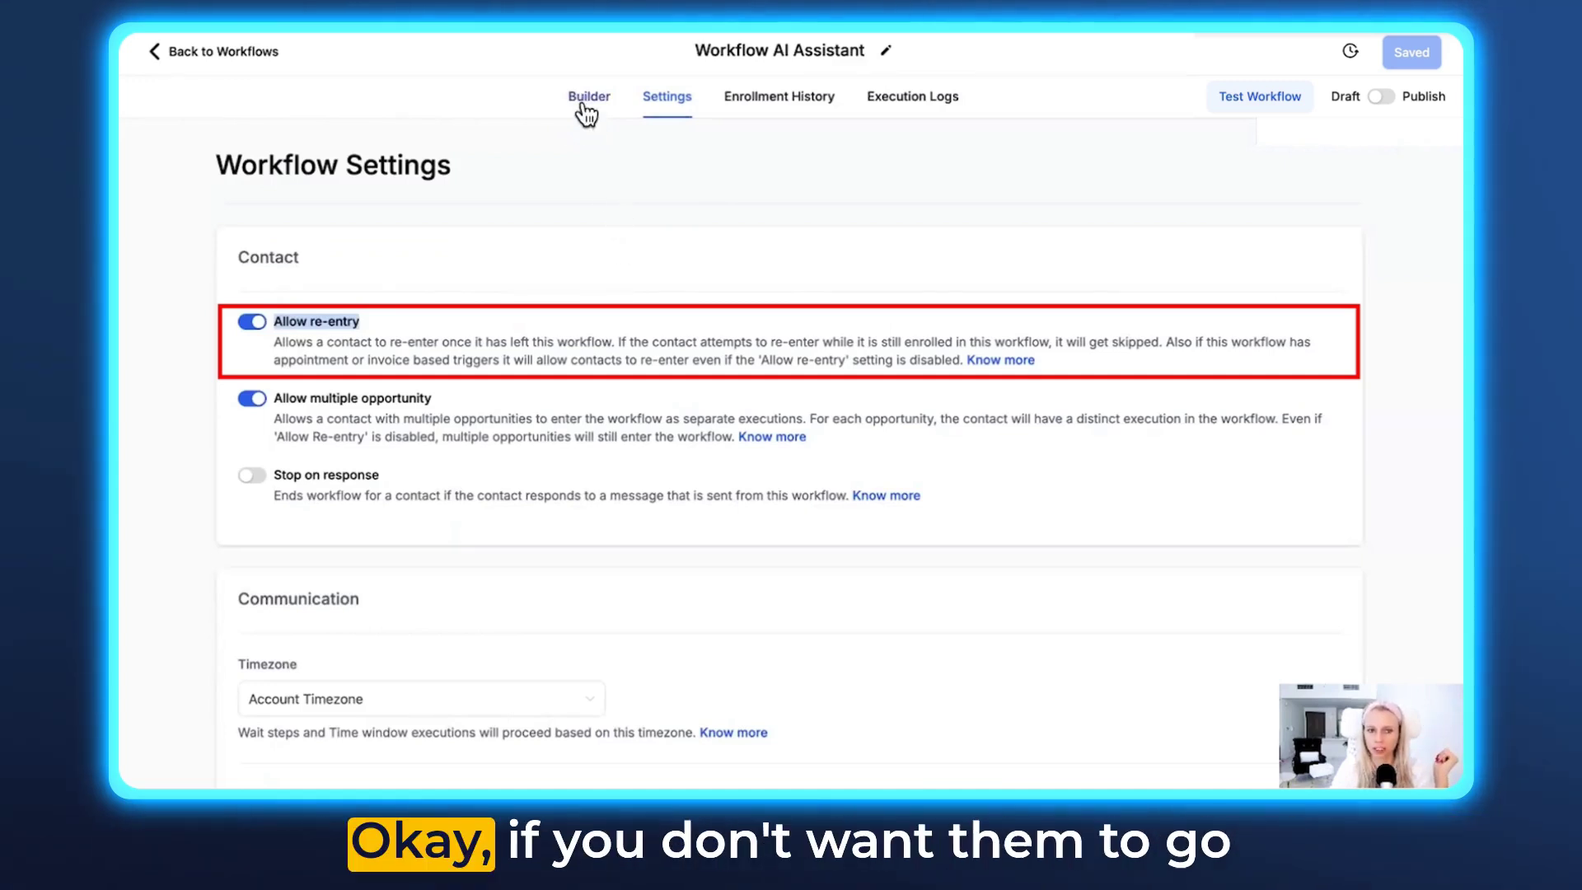
click(404, 313)
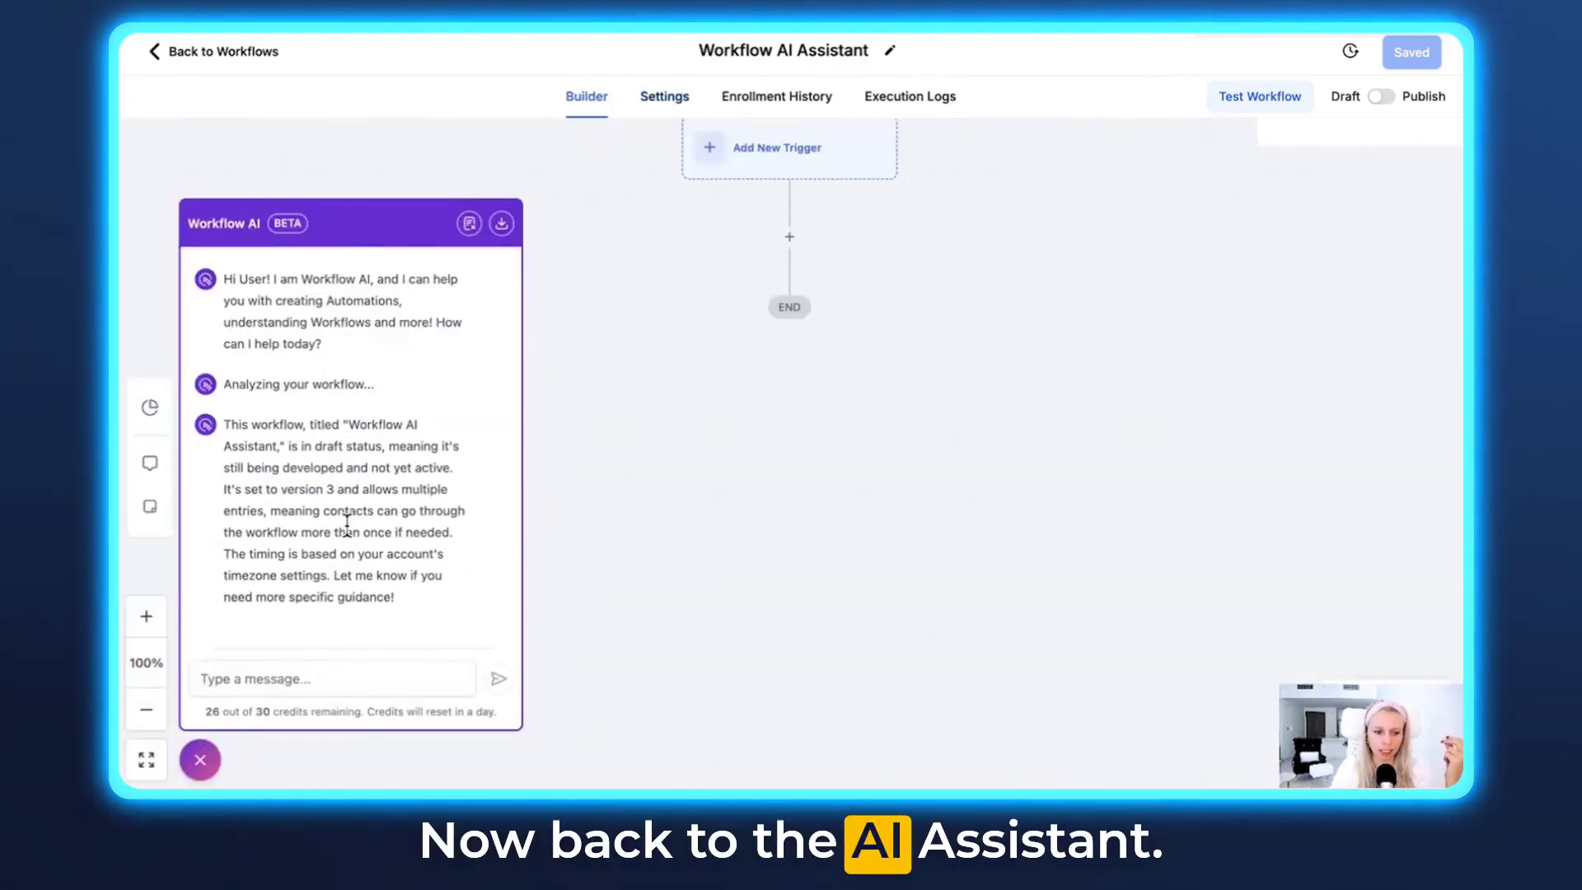
Step: Compare the assistant's note on timing with the Timezone option in the workflow settings, and return to the builder
mouse_move(223, 554)
mouse_down()
mouse_move(313, 577)
mouse_move(308, 593)
mouse_move(327, 577)
mouse_up()
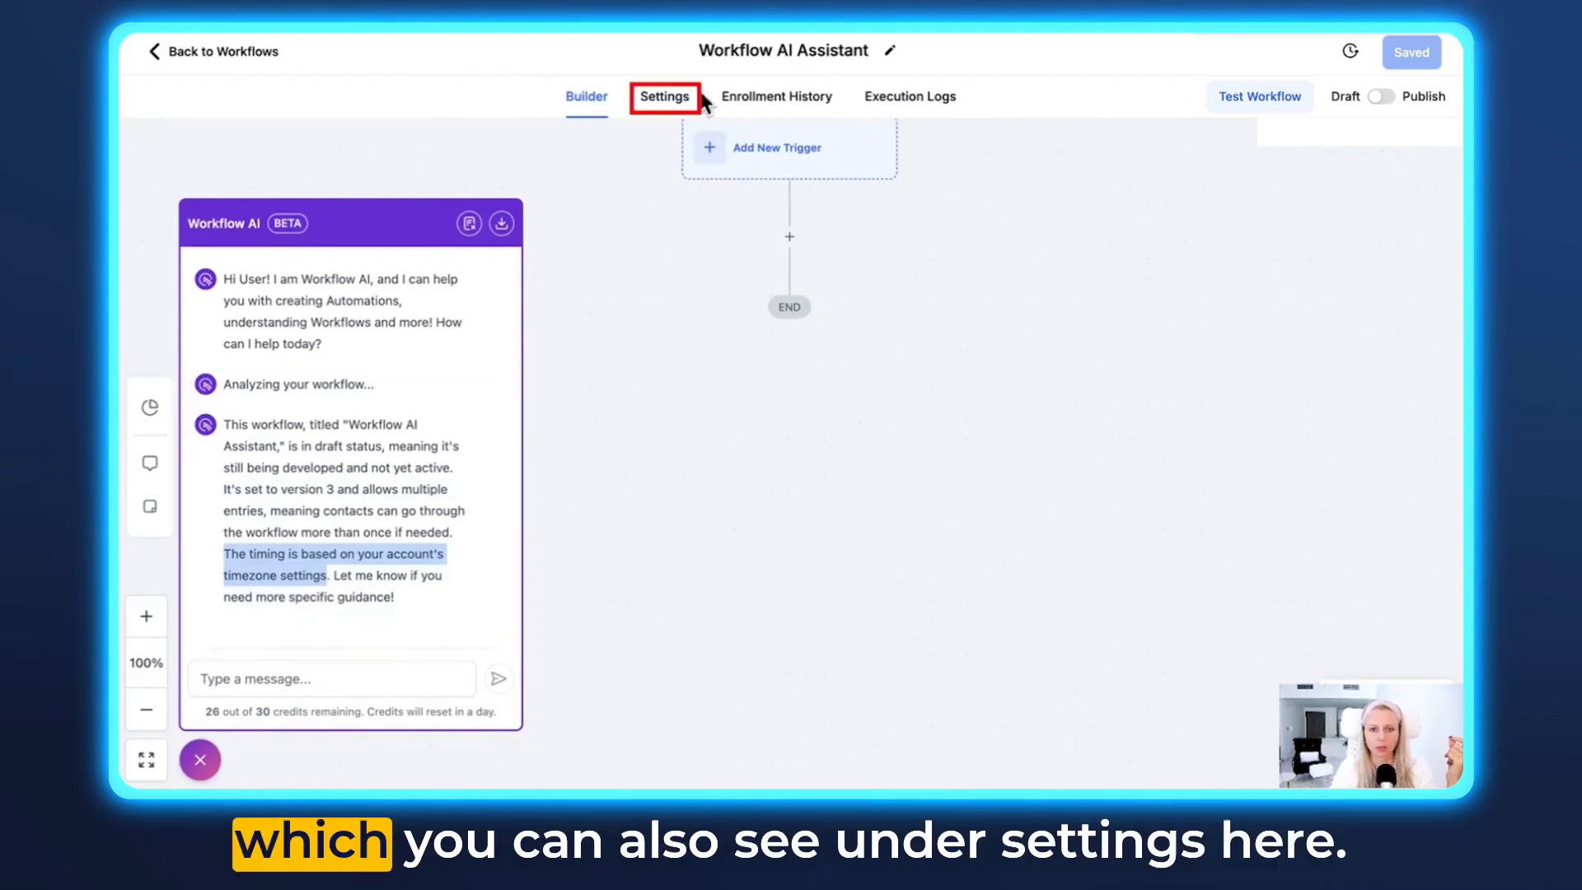
click(665, 96)
scroll(535, 568, down, 2)
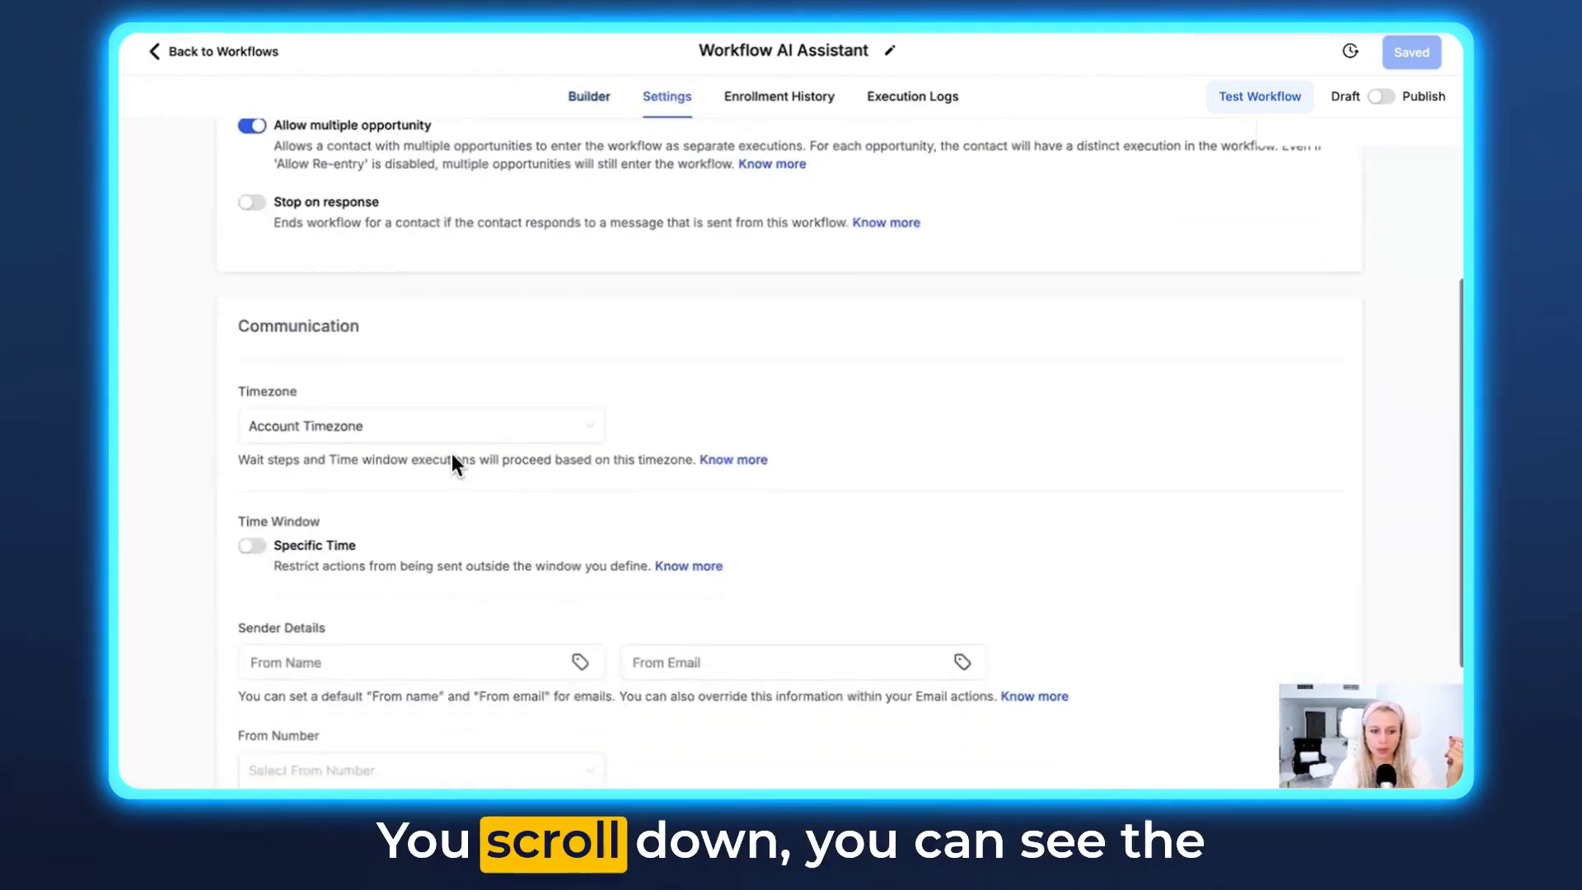
drag(239, 397, 323, 393)
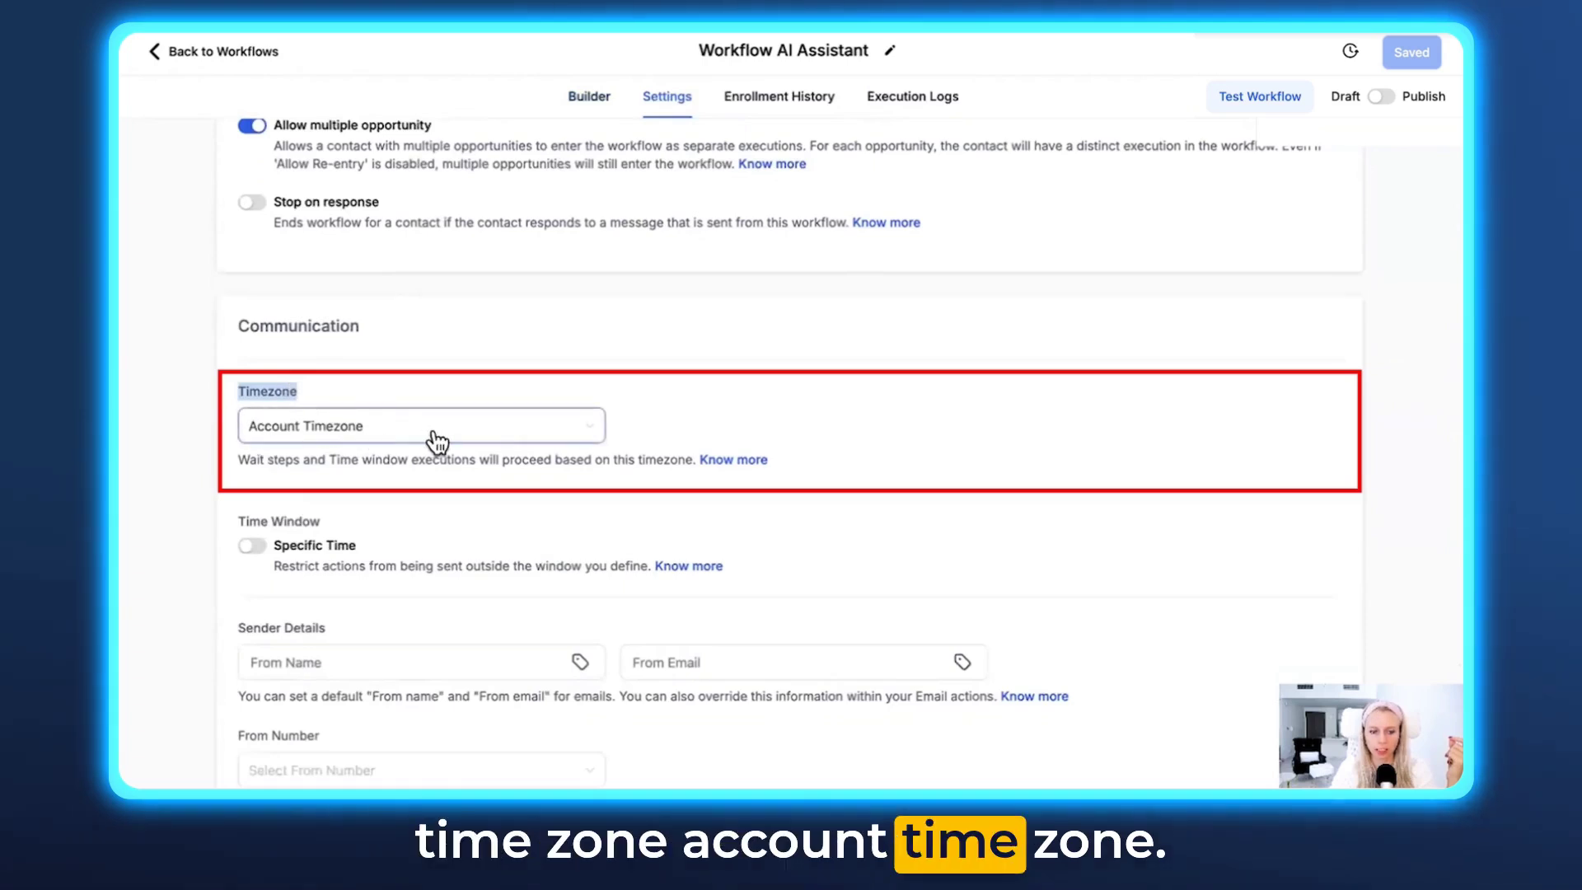
click(583, 96)
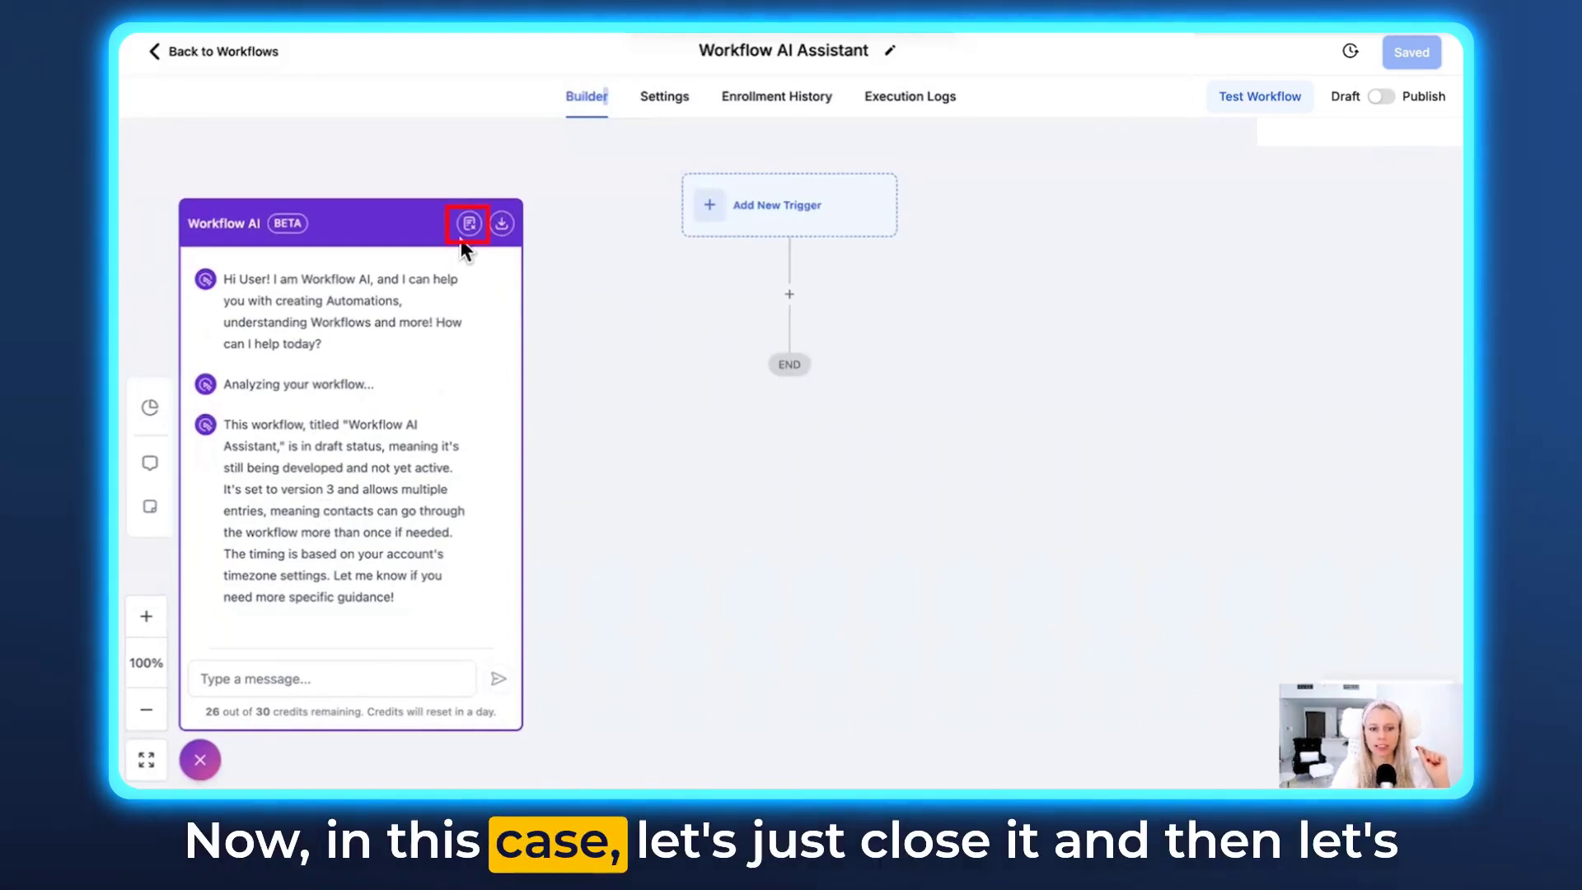
Step: Start a new Workflow AI chat, choose Assist With Building and ask "What is a trigger?"
click(469, 224)
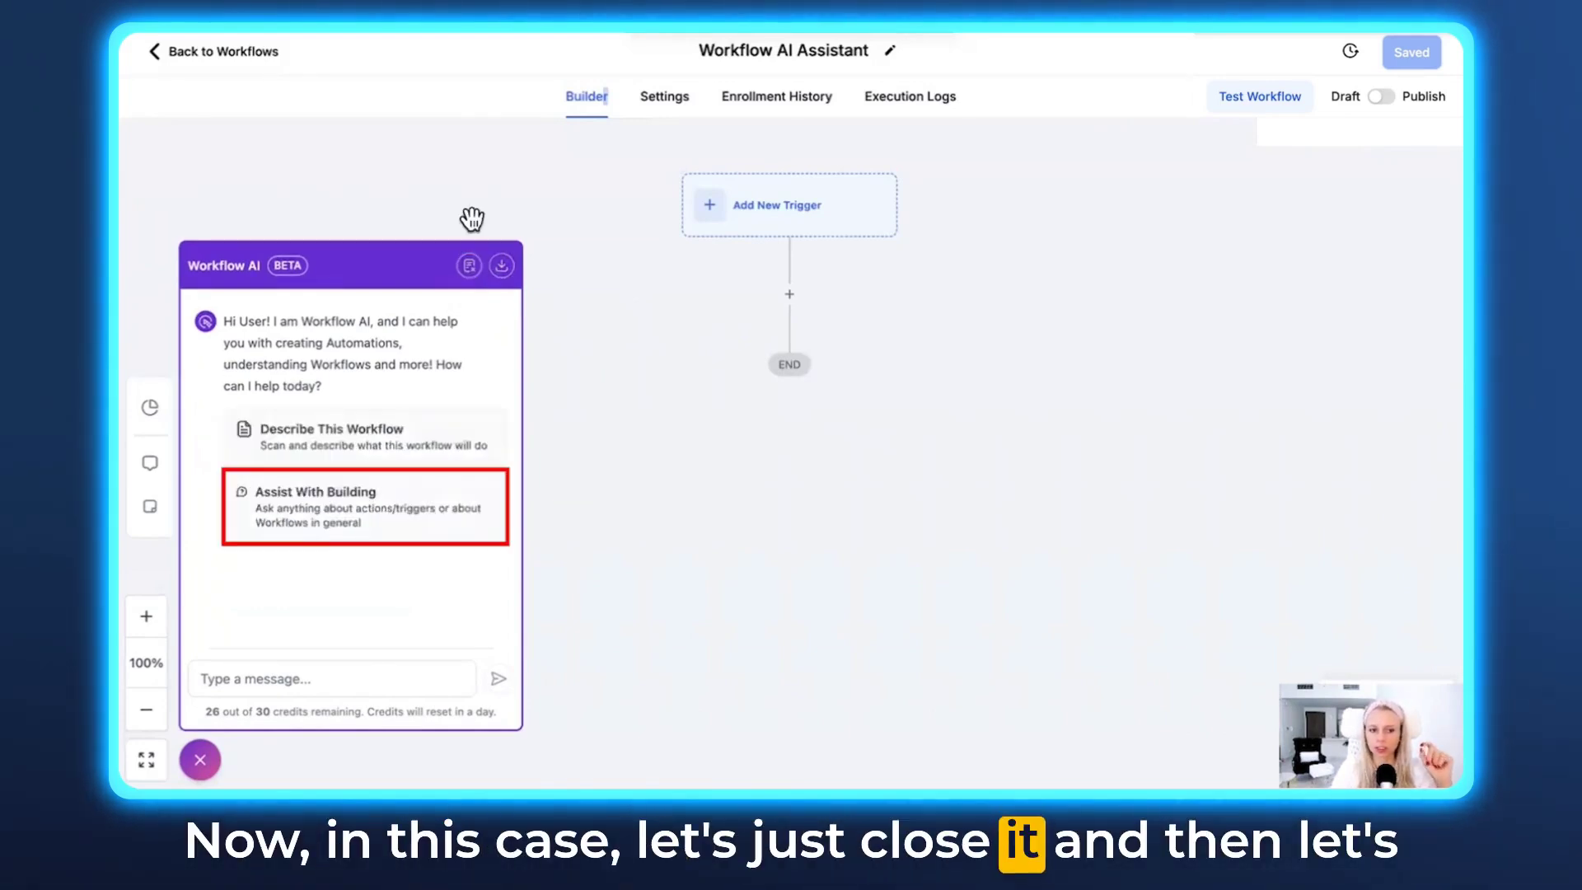
click(394, 524)
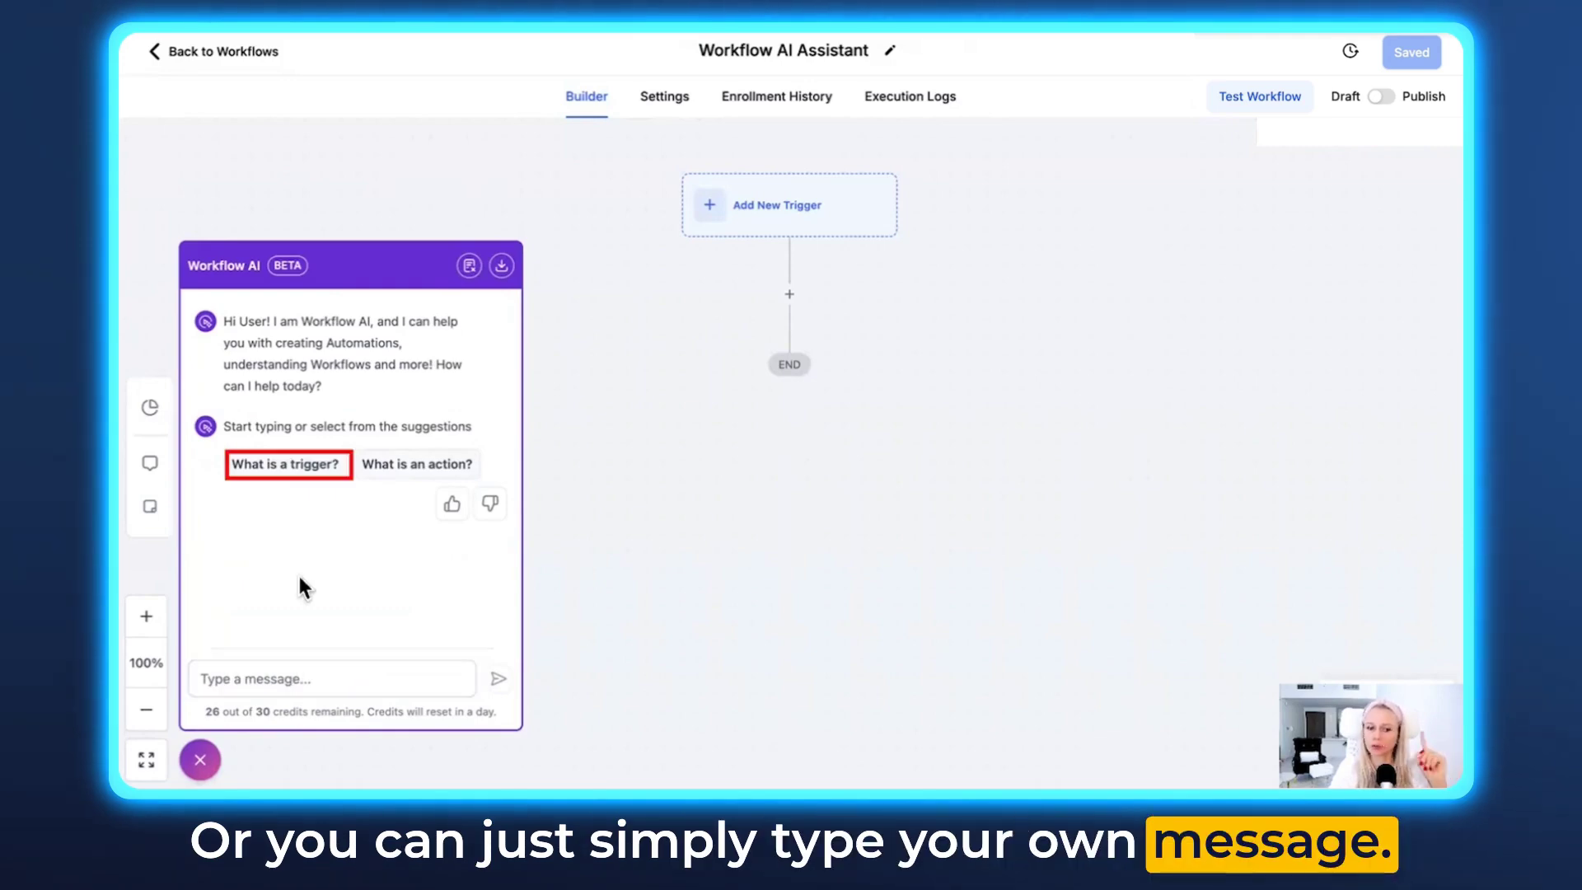
click(298, 468)
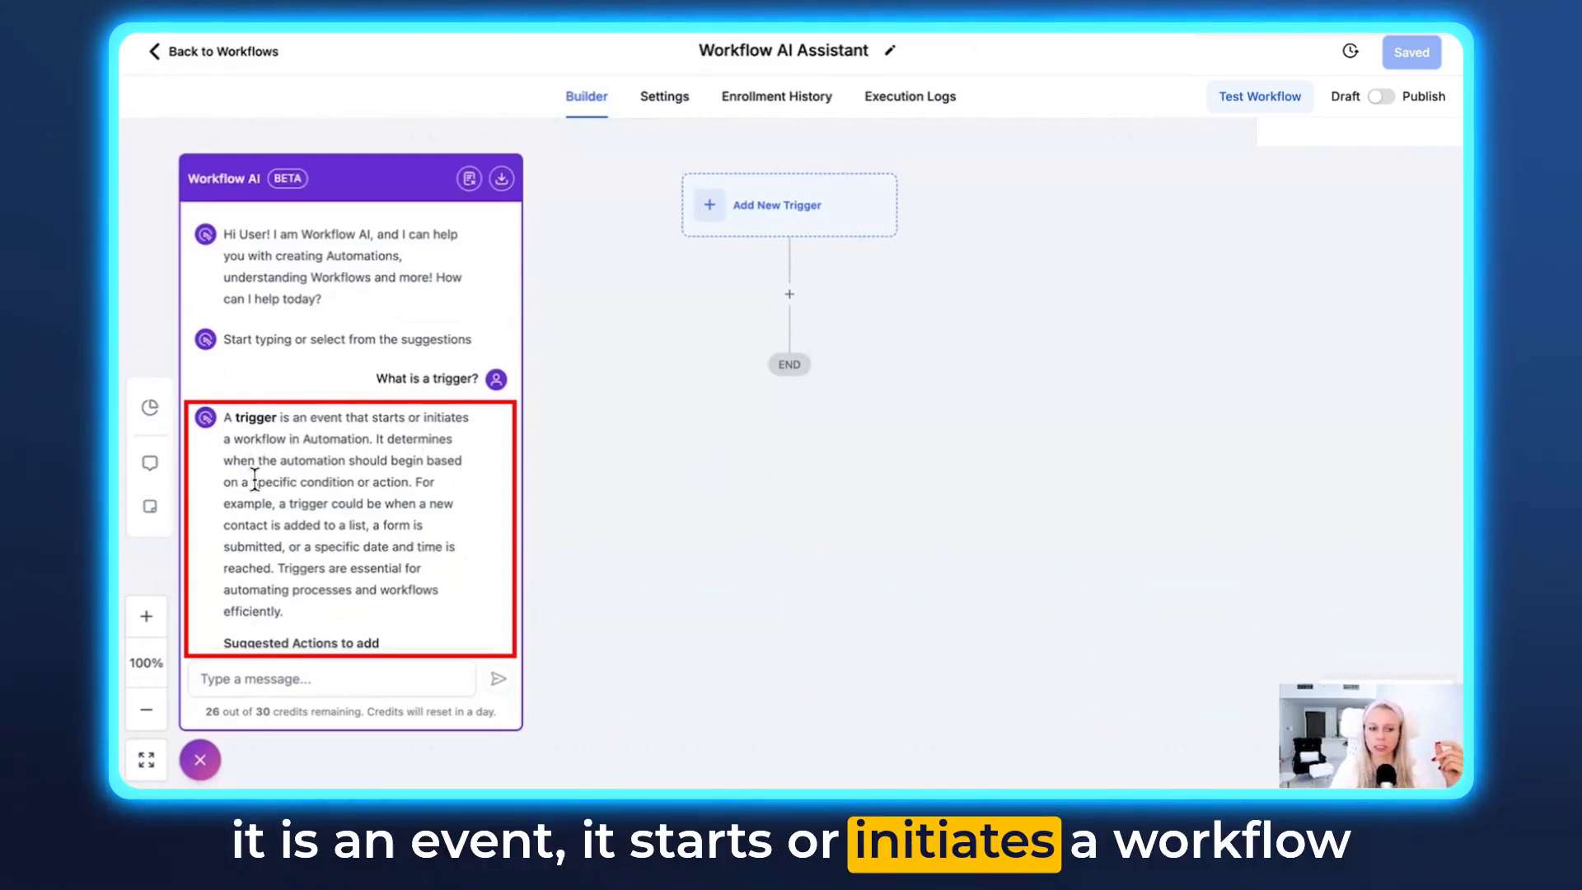
Step: Open the new trigger selection and browse the available workflow triggers
click(772, 218)
scroll(1201, 634, down, 6)
scroll(1200, 634, down, 6)
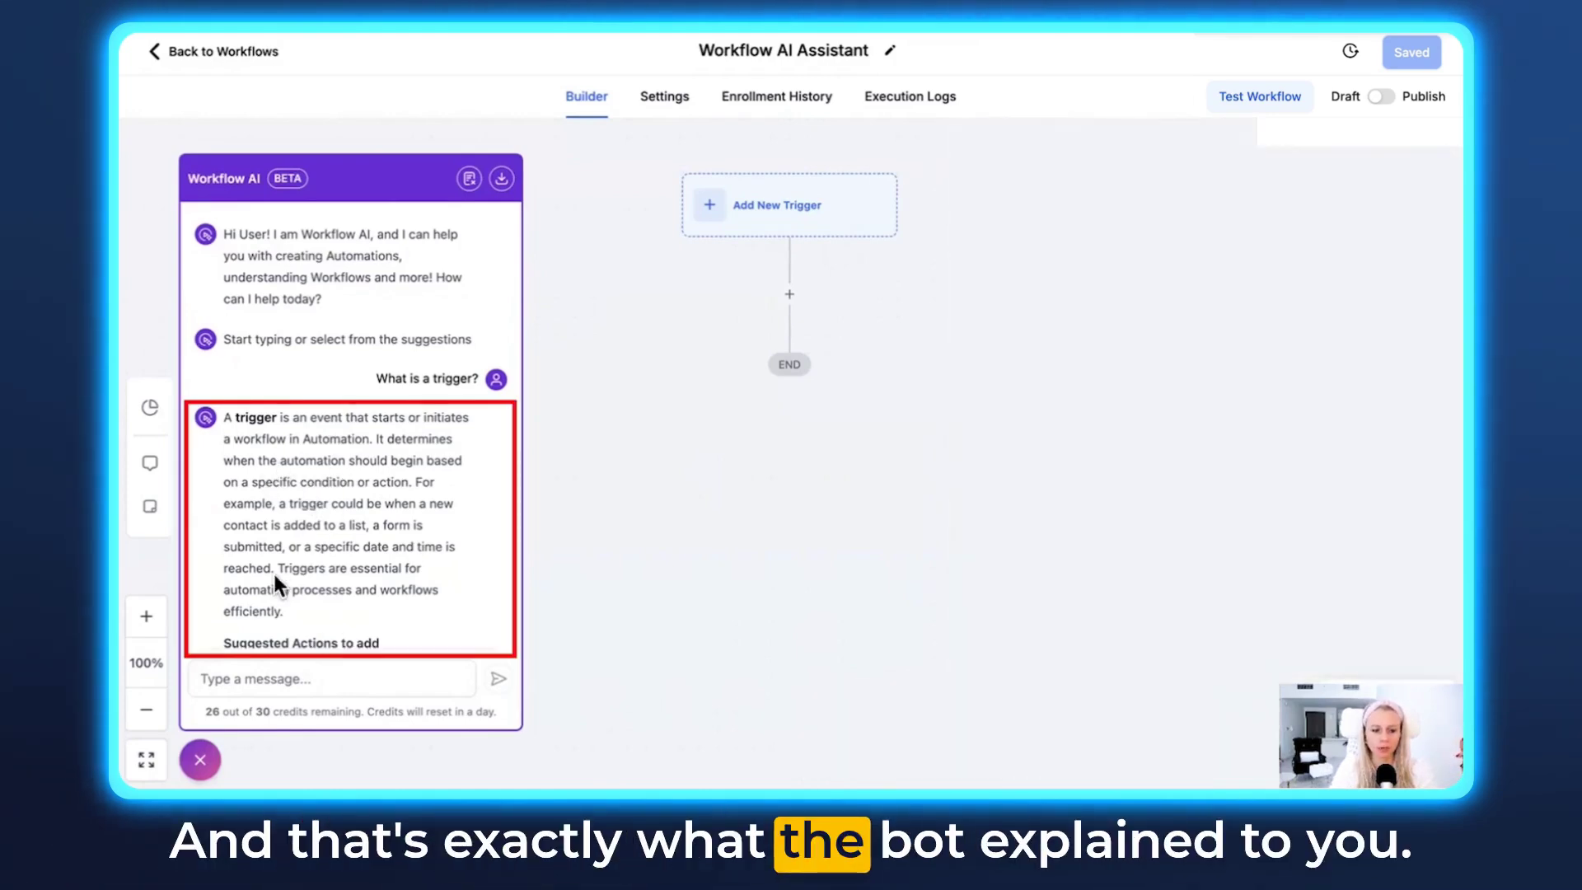
Step: Read the assistant's trigger explanation, its examples and the suggested actions to add
scroll(273, 572, down, 2)
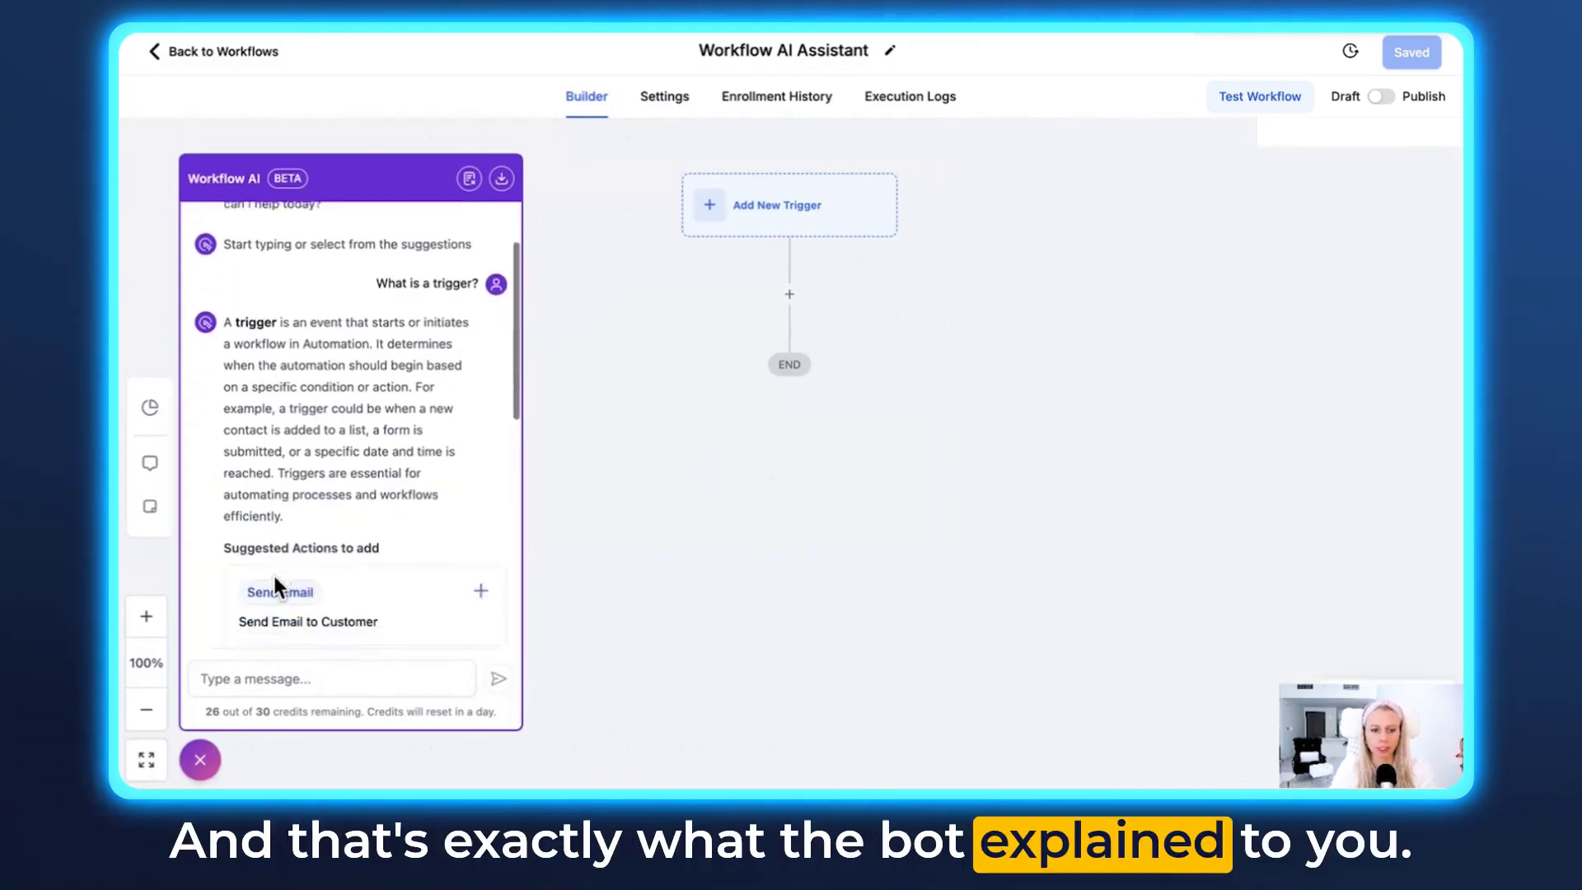
drag(414, 385, 260, 469)
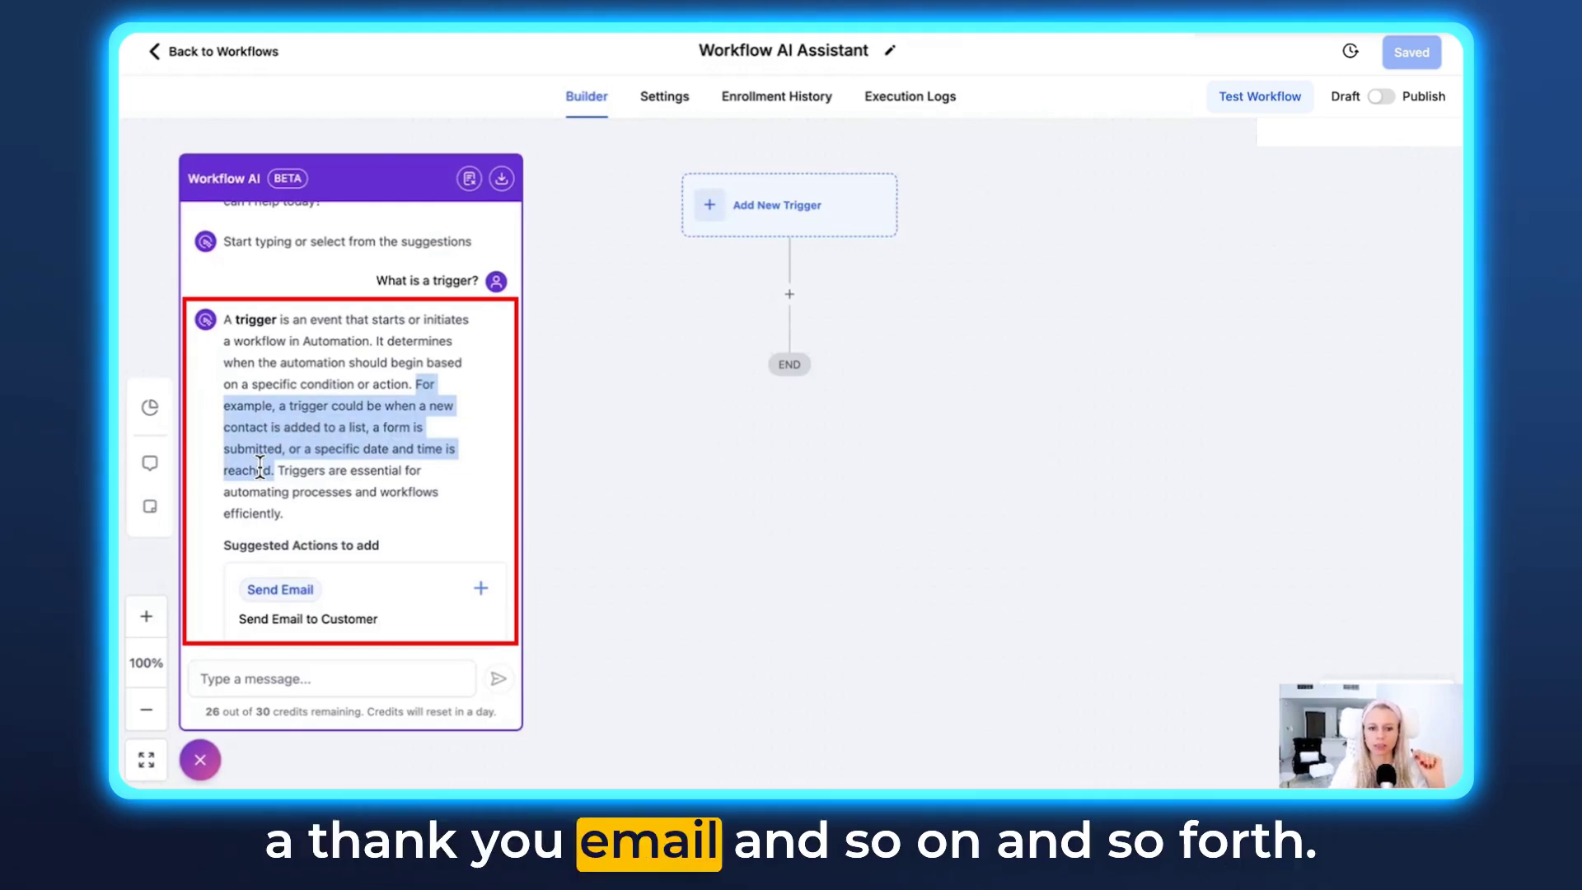
scroll(406, 486, down, 3)
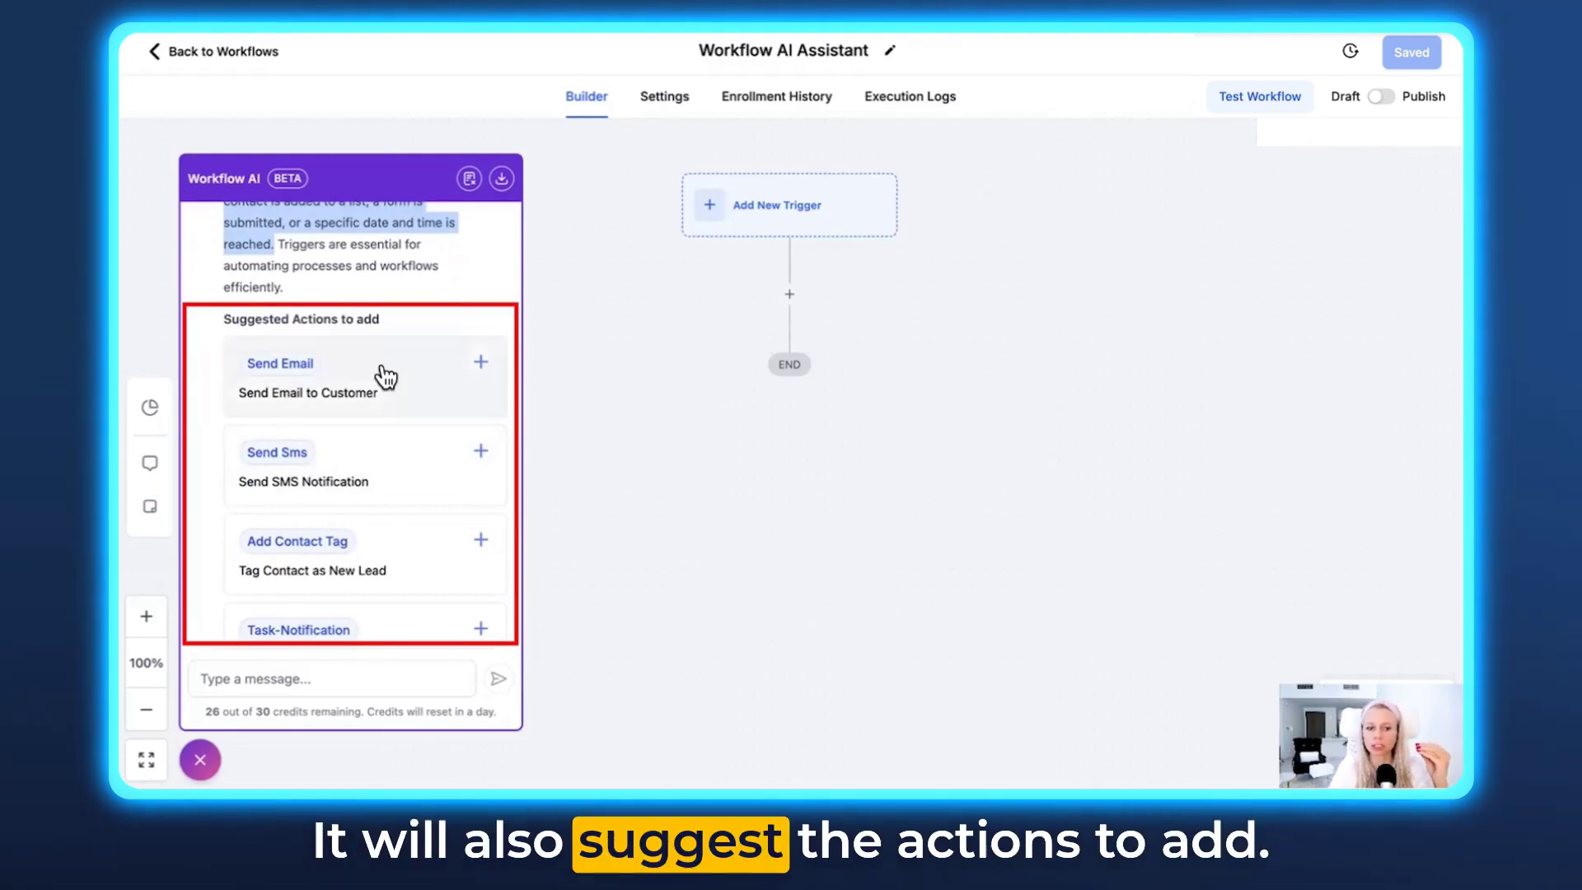
scroll(385, 377, down, 1)
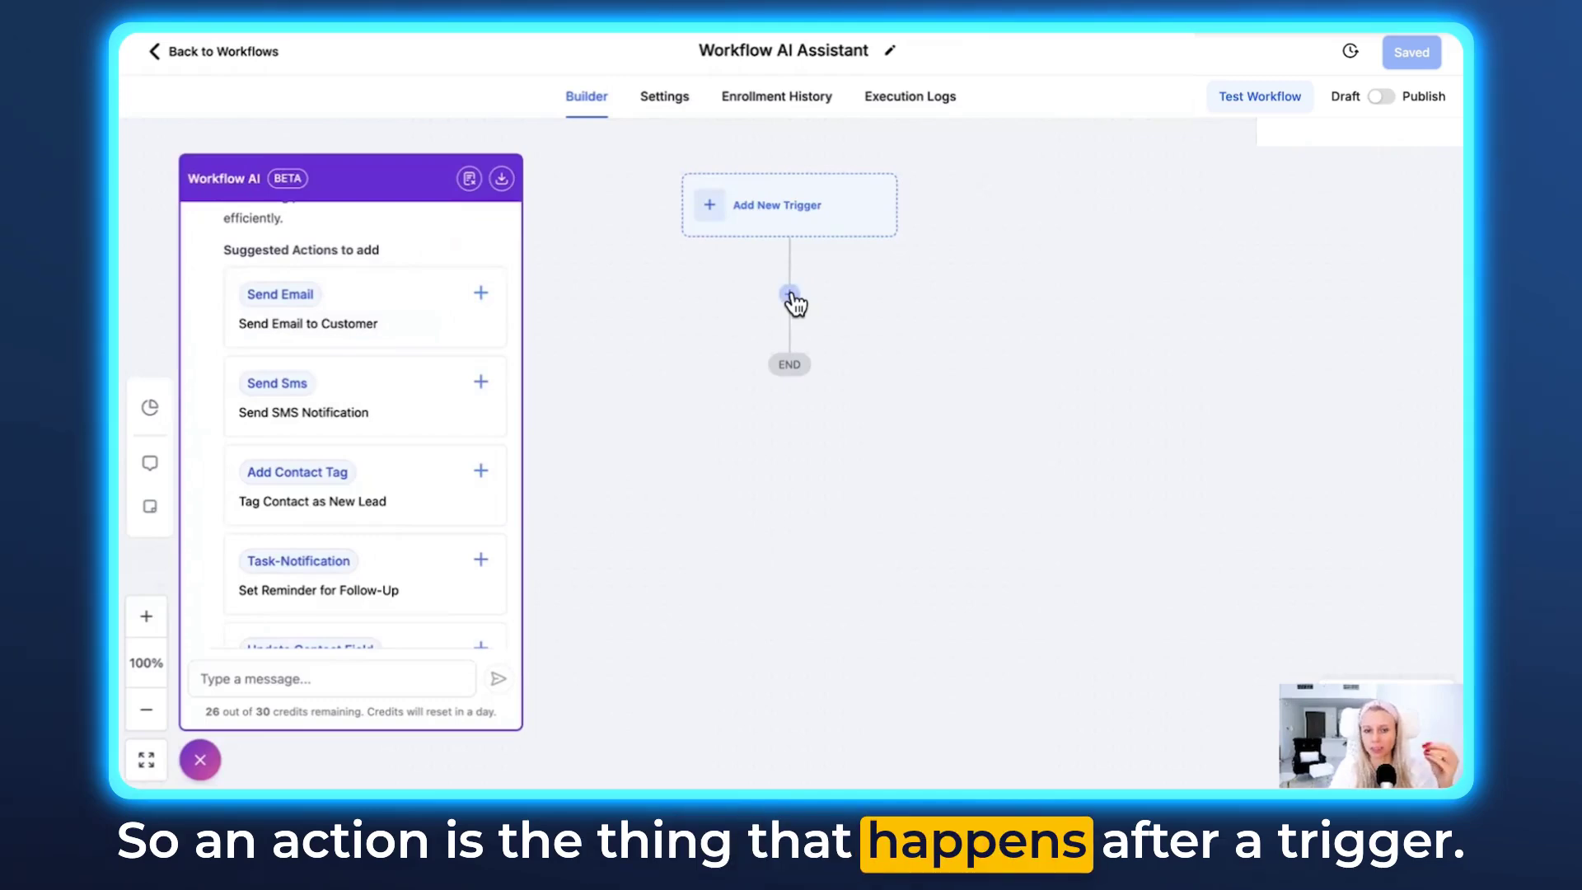
Step: Open the action picker below the trigger and browse the available contact, communication, data and internal tool actions
click(790, 295)
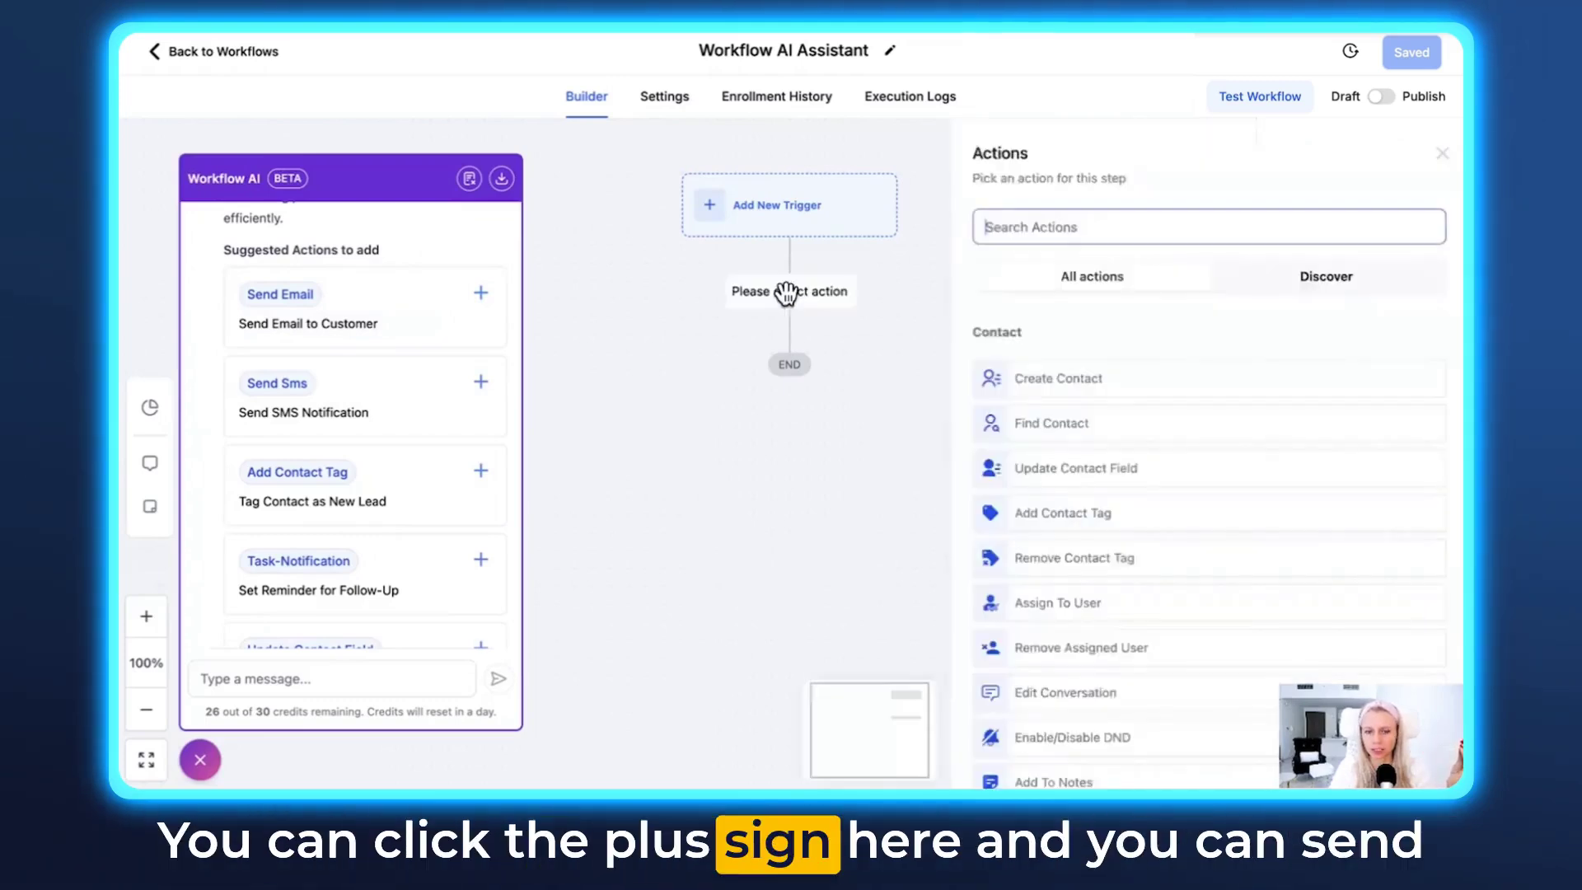
scroll(1194, 436, down, 1)
scroll(1149, 501, down, 5)
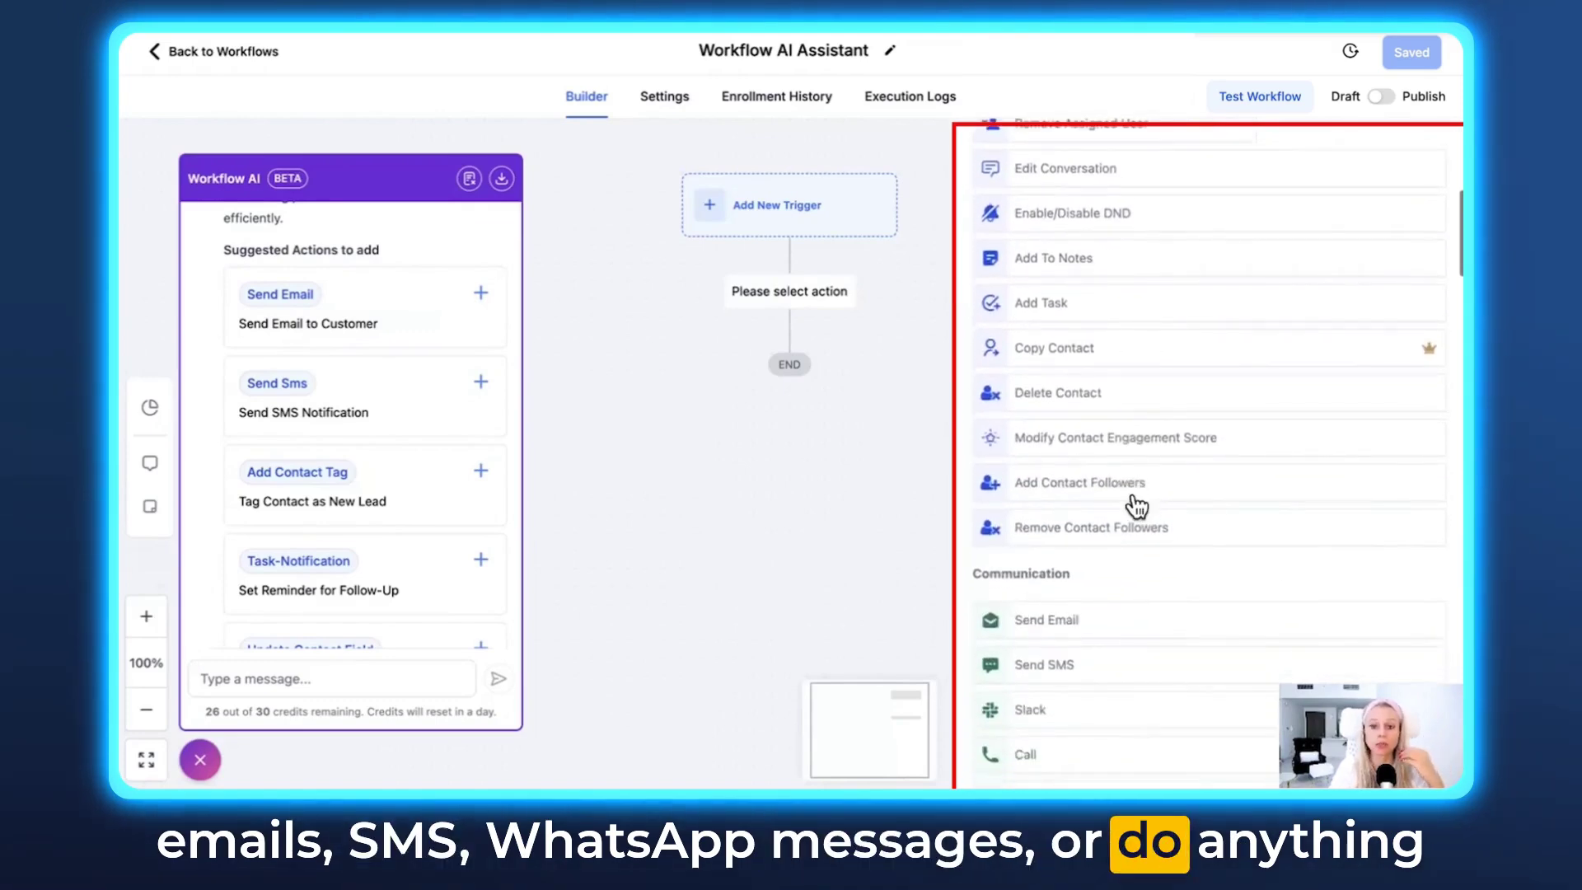
scroll(1137, 515, down, 10)
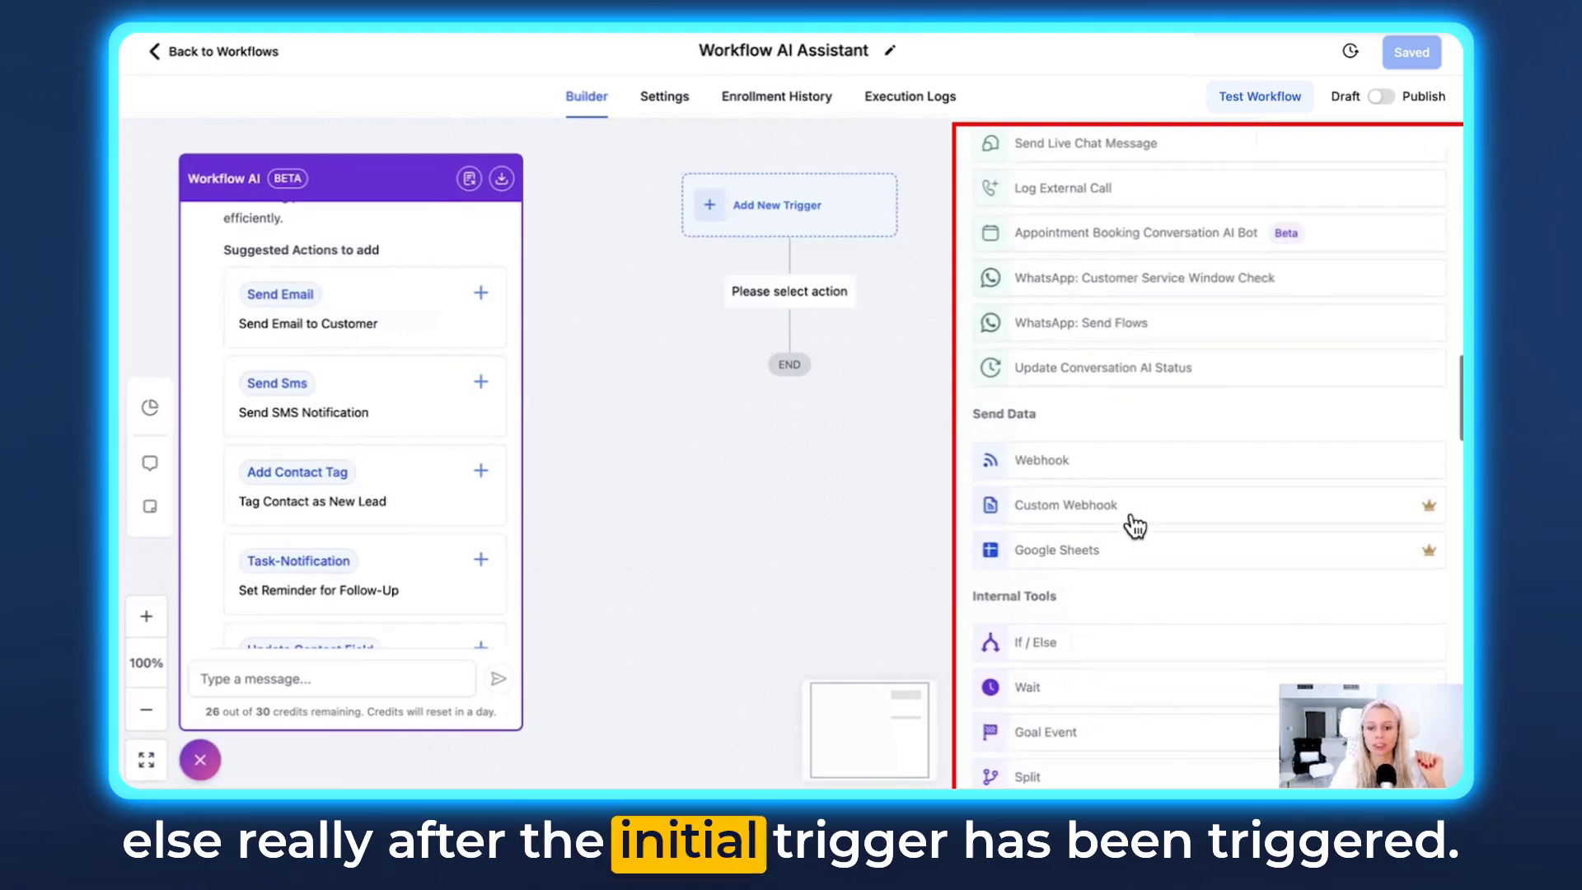
scroll(1137, 523, up, 15)
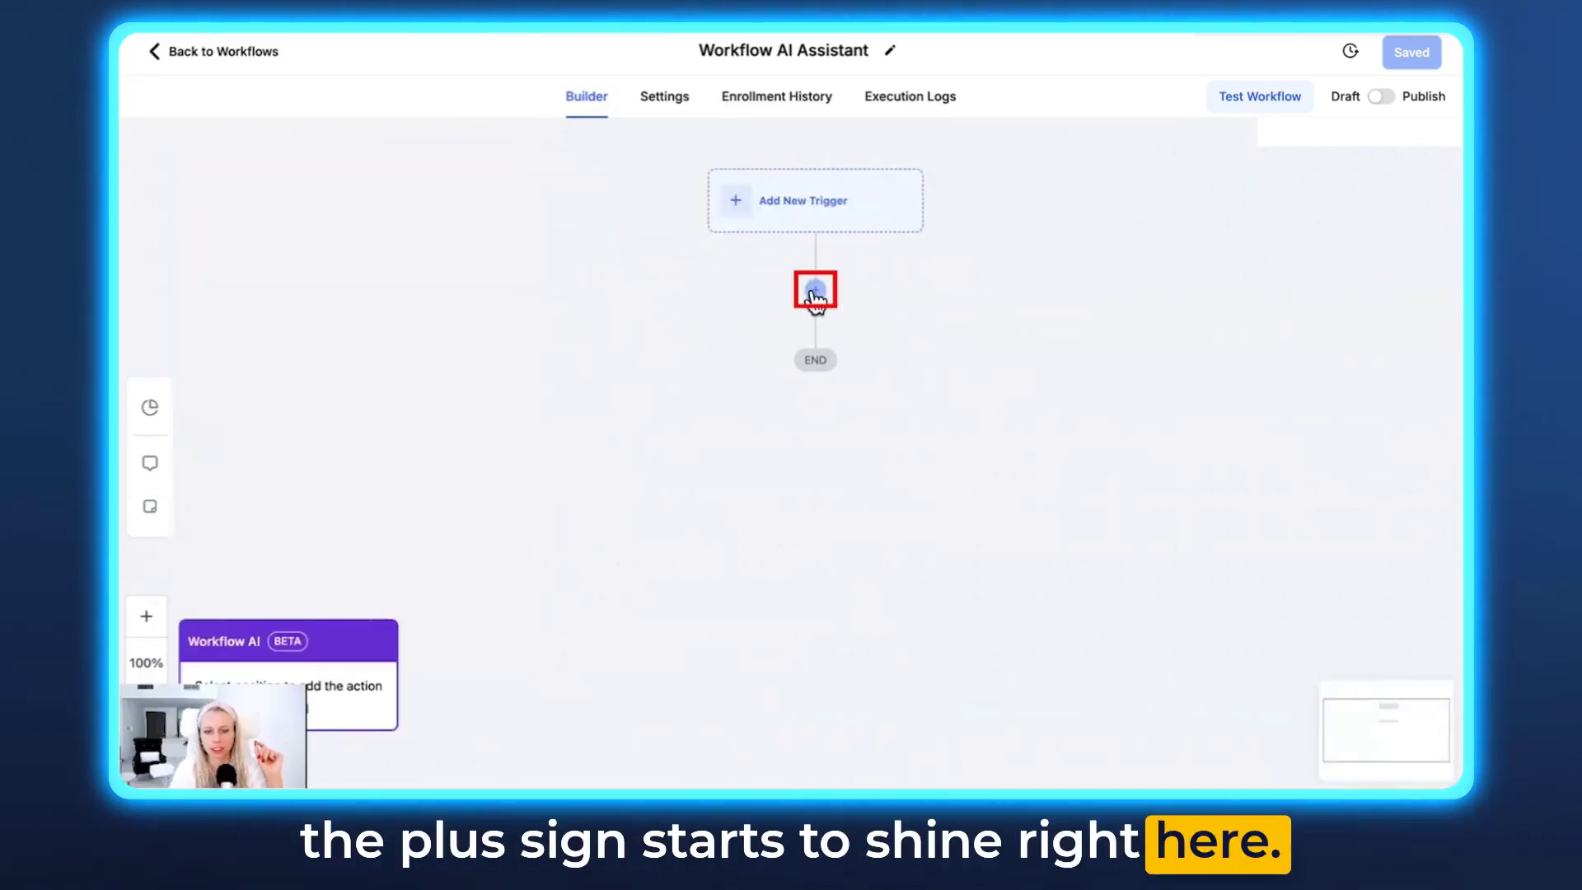
click(815, 293)
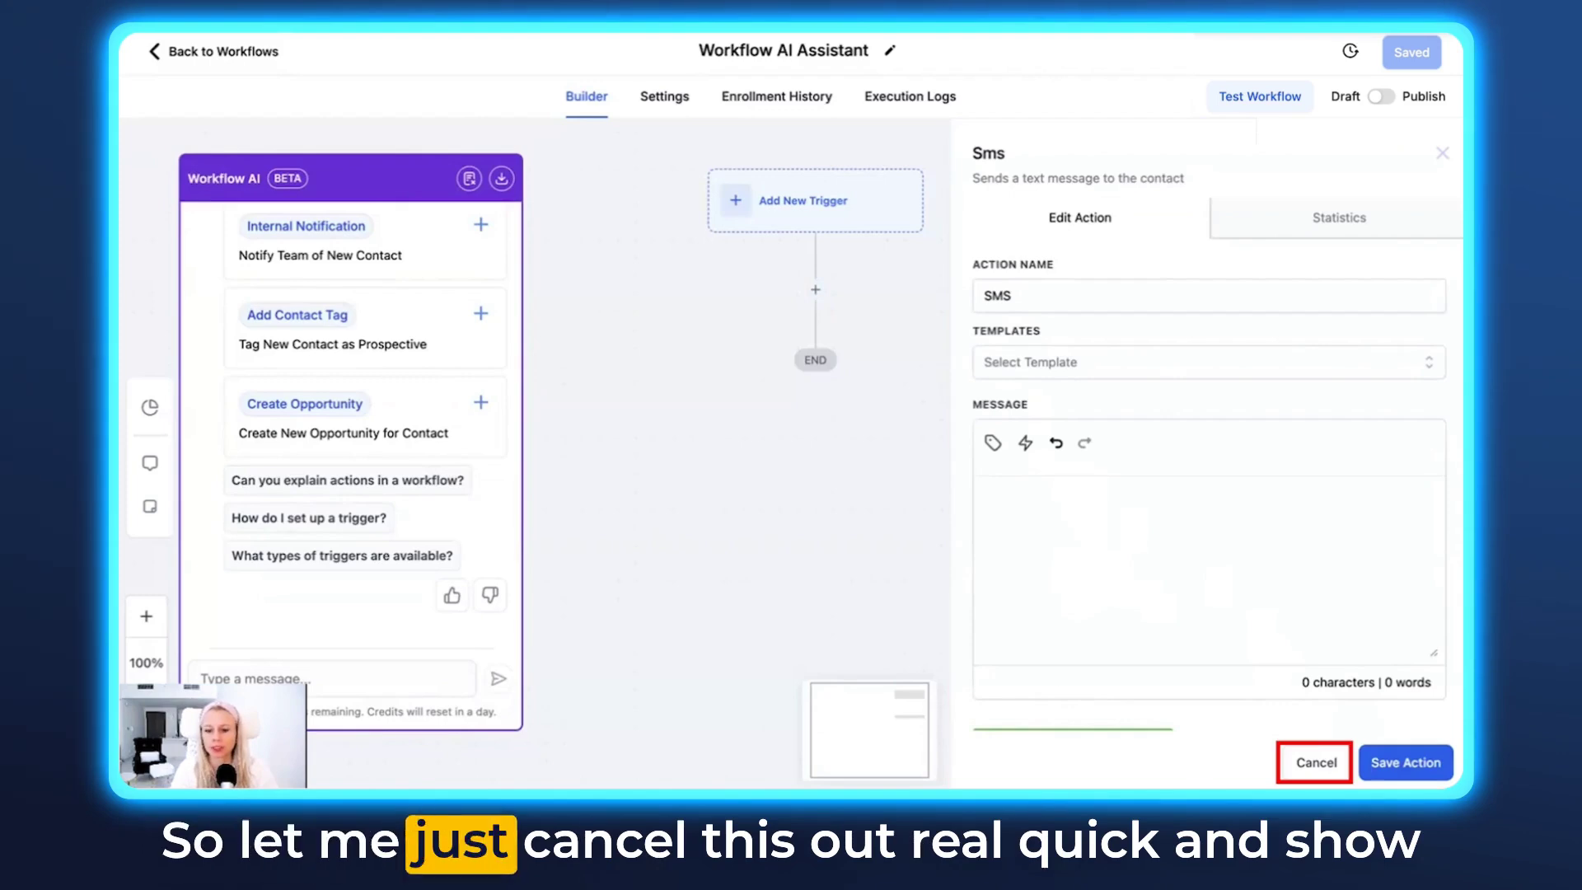
click(1315, 762)
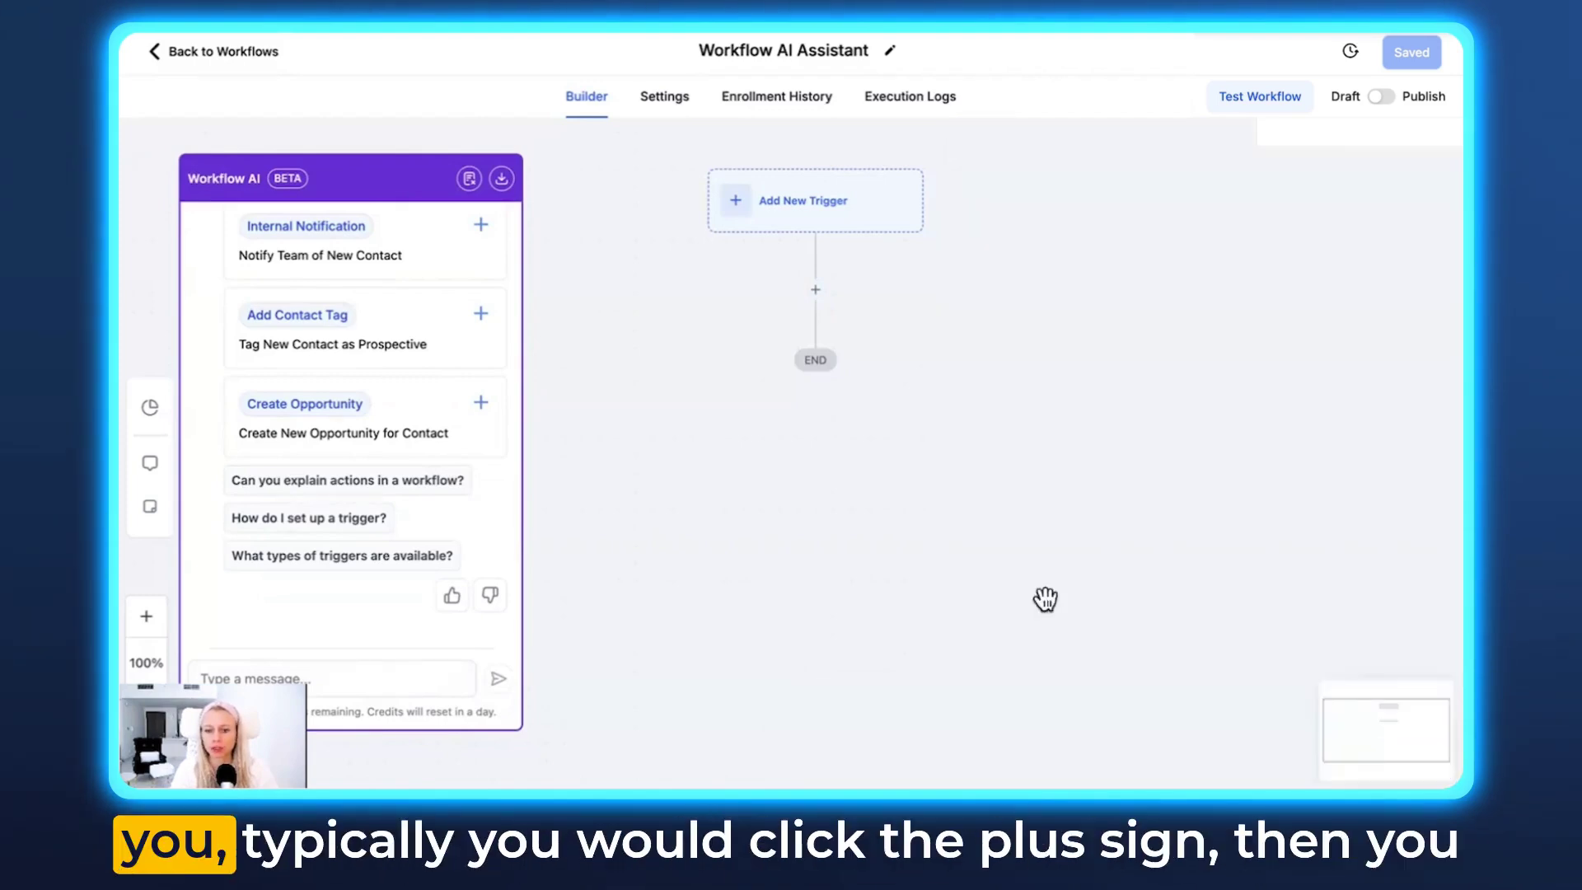
click(816, 292)
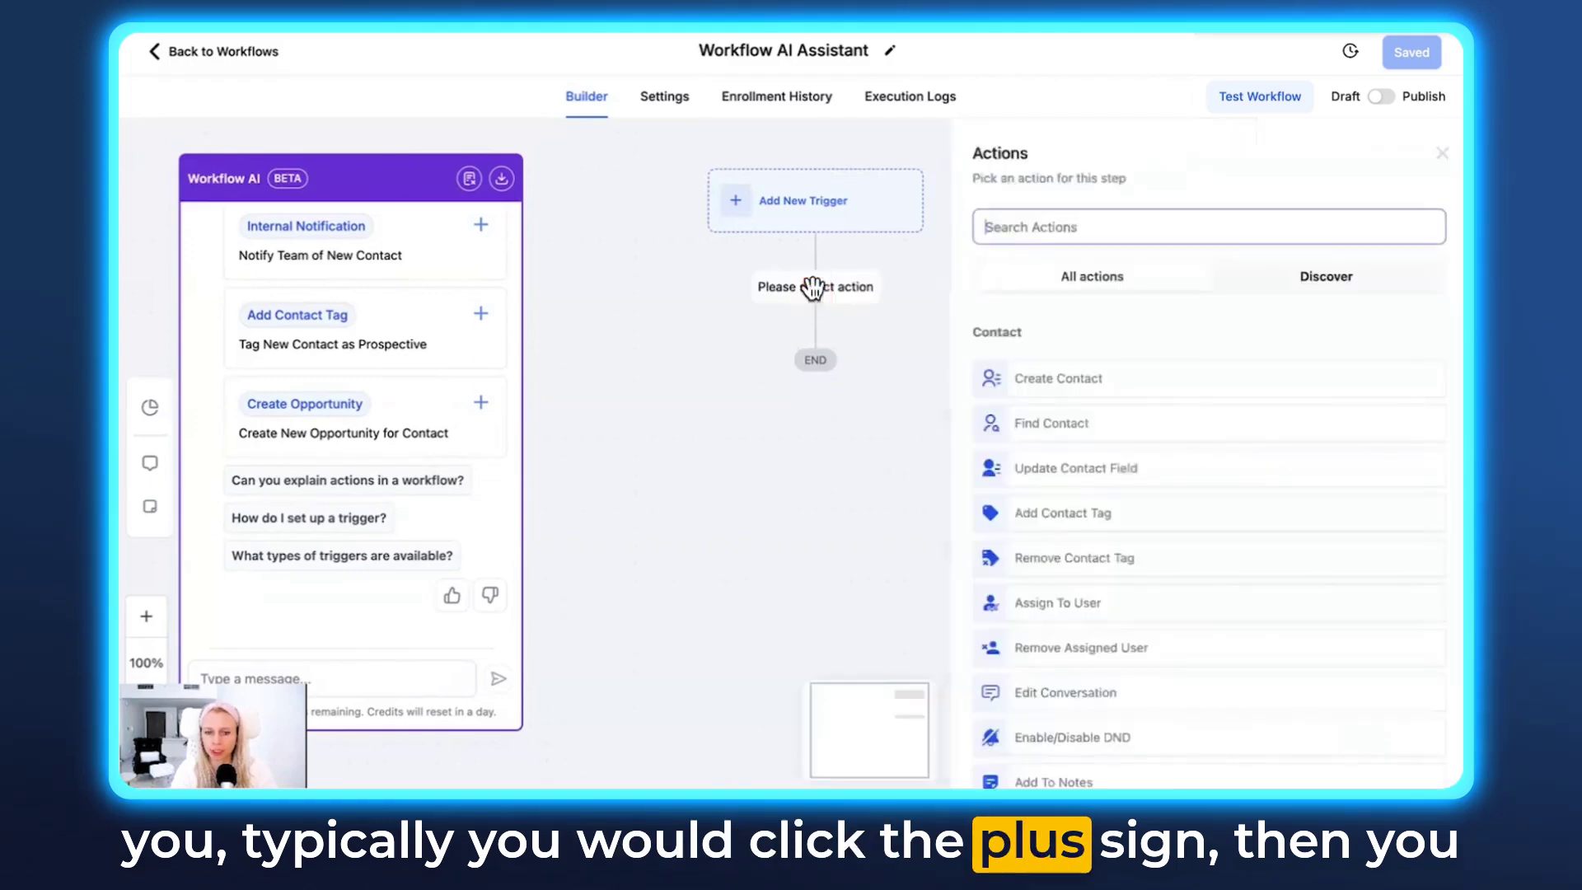
click(1045, 233)
text(sms)
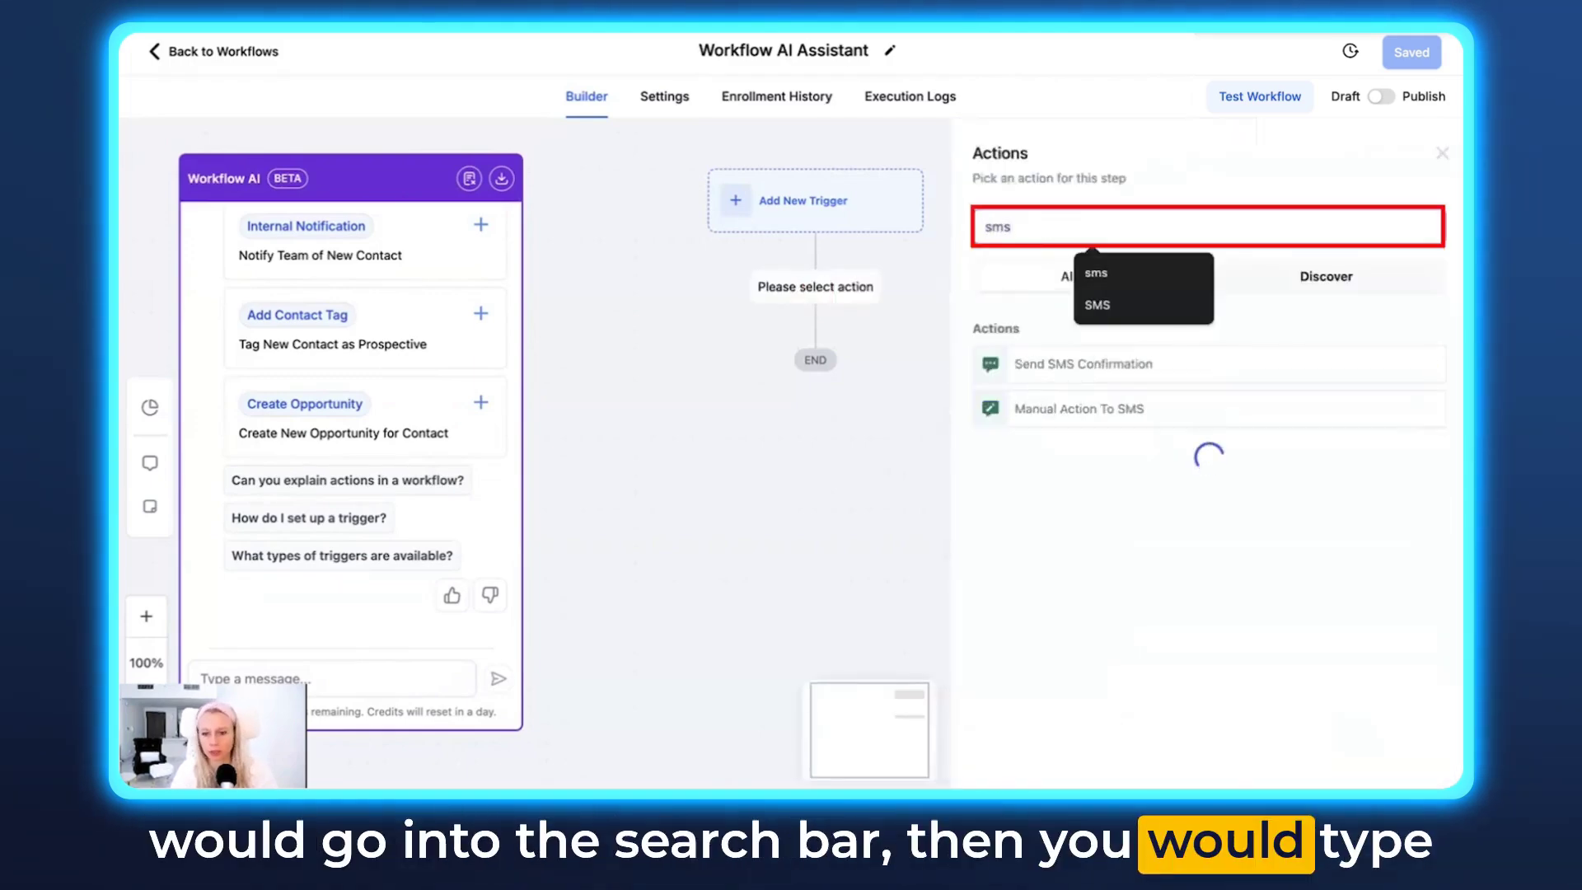
click(1078, 367)
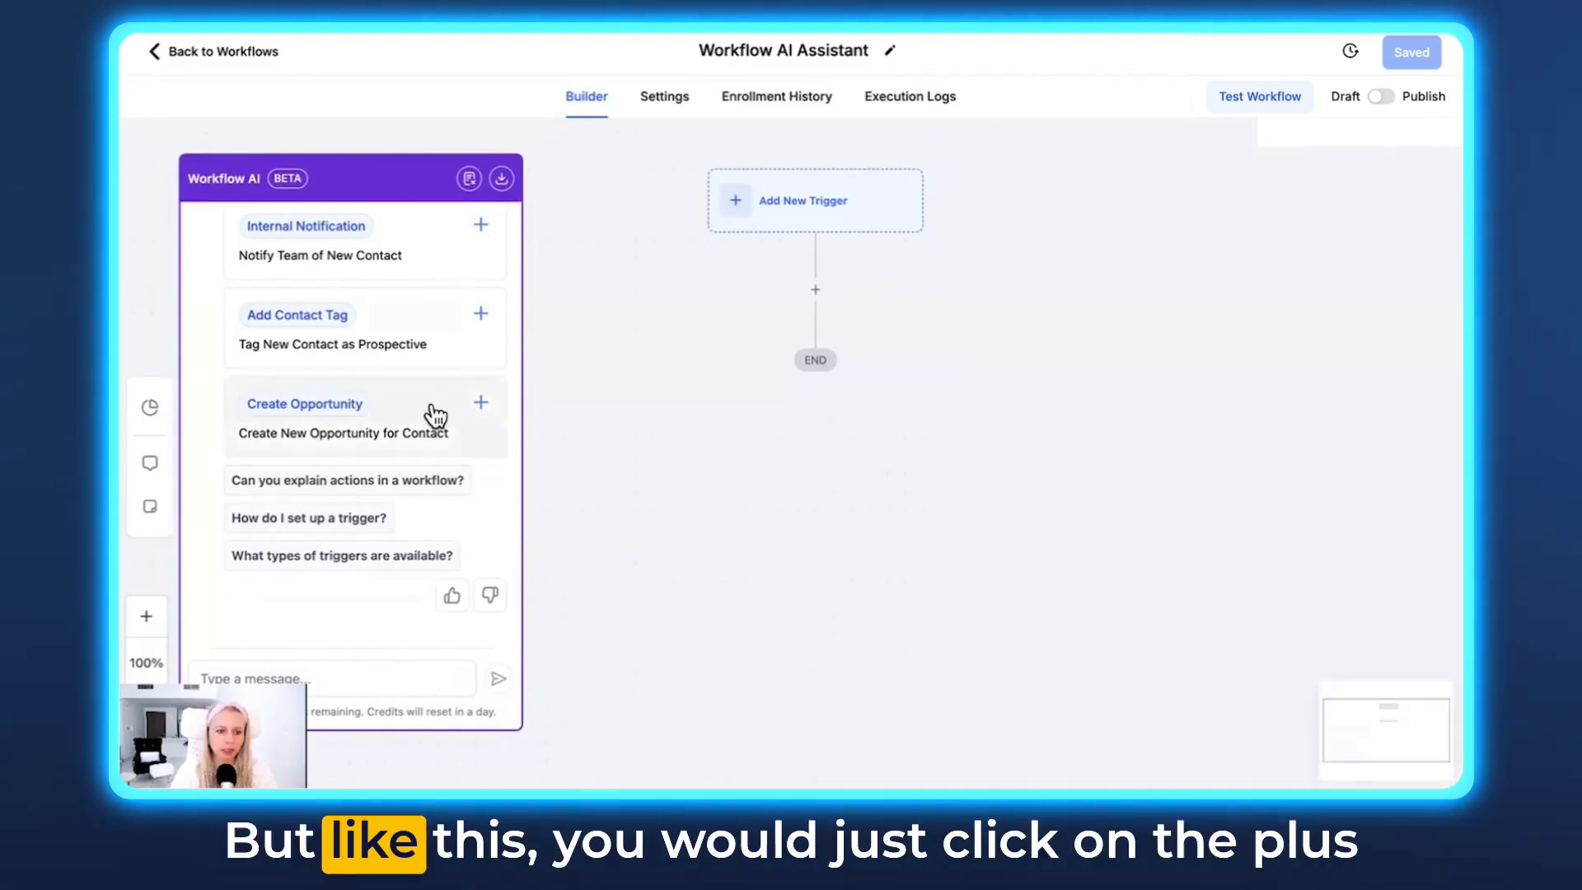
Step: Insert the assistant's suggested Send SMS Confirmation action between the trigger and the end of the workflow
scroll(435, 416, up, 3)
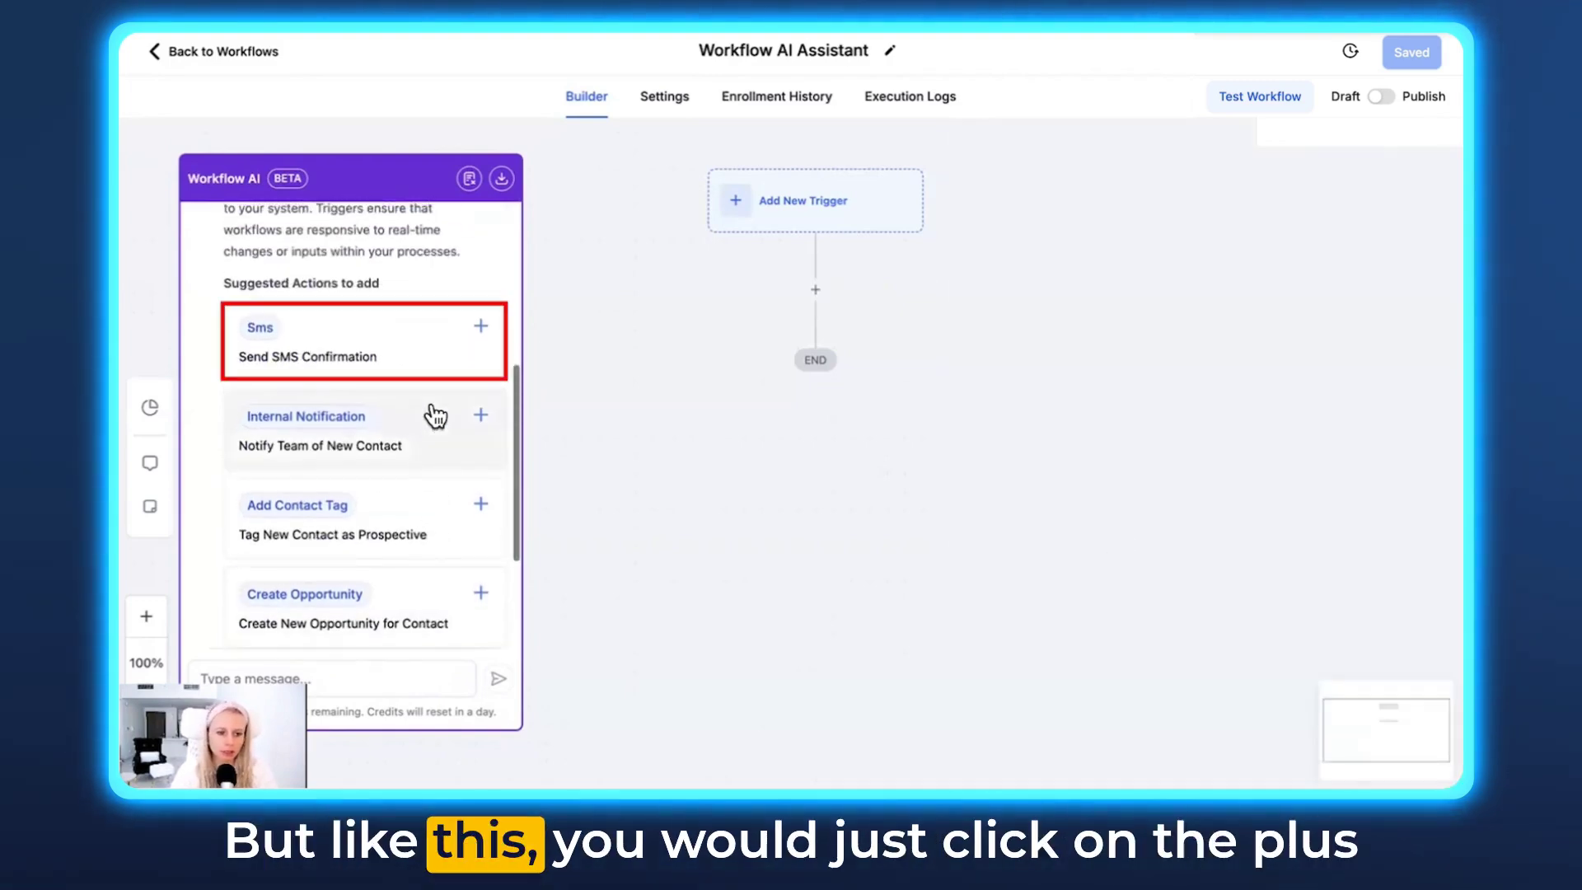
click(482, 335)
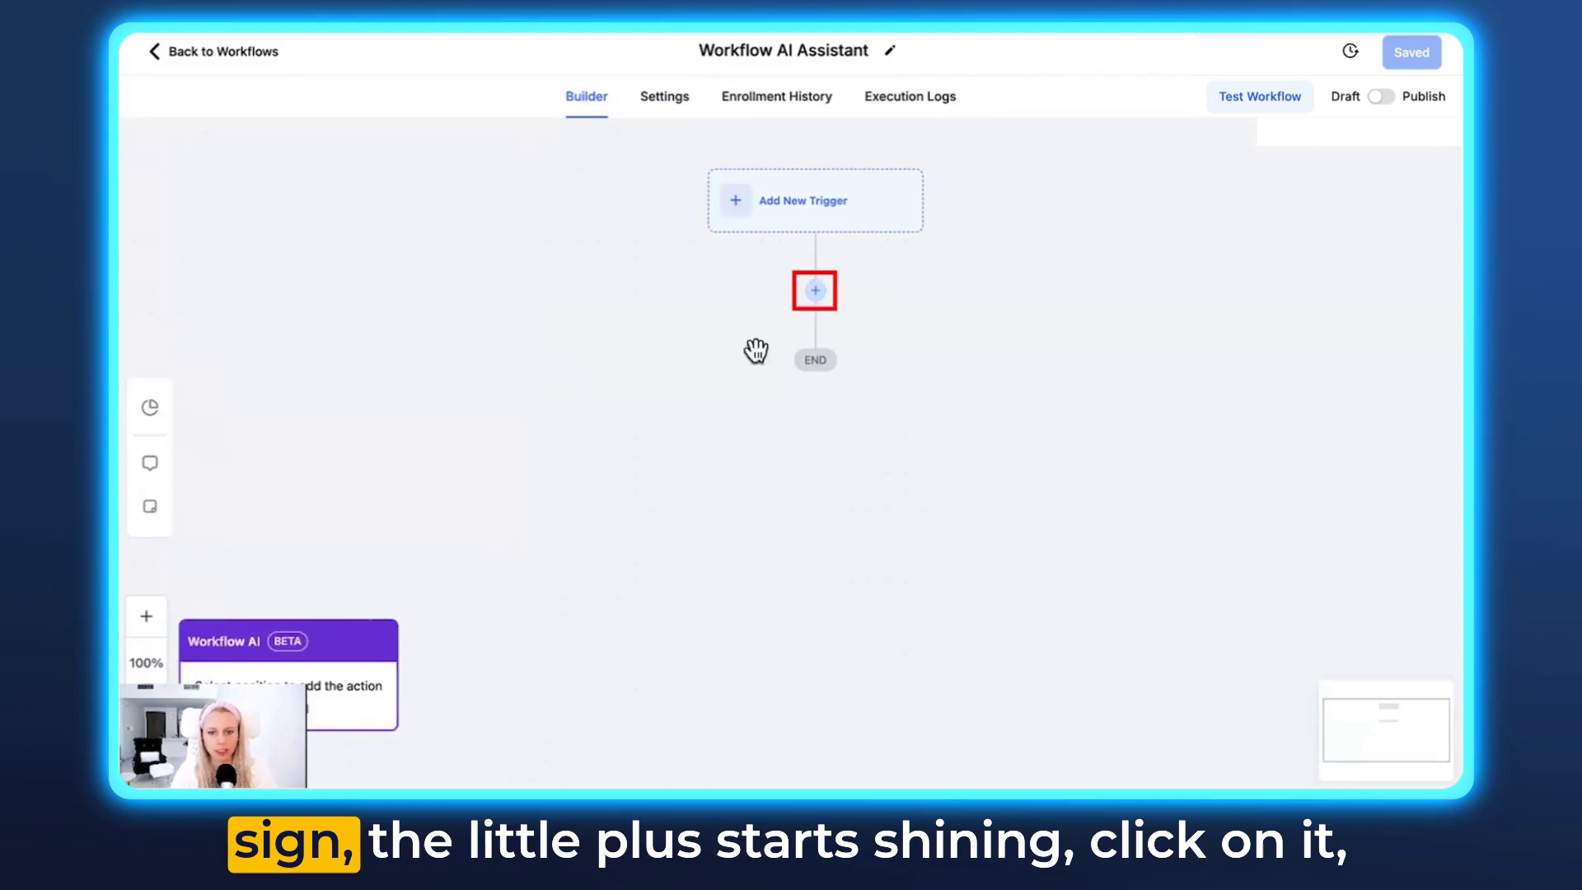
click(814, 293)
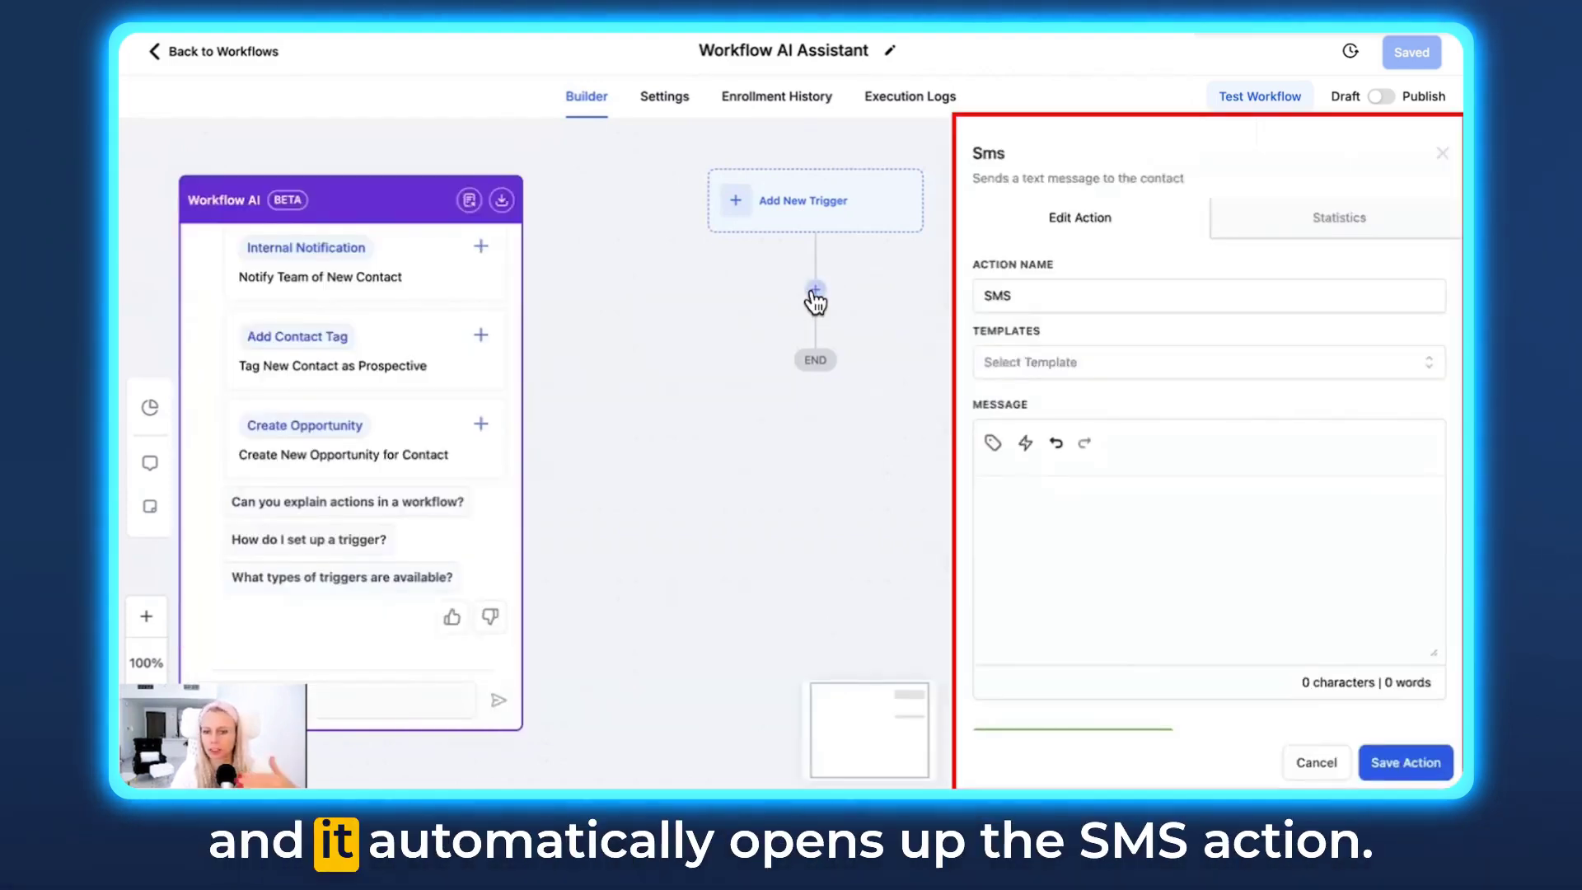
Step: Enter "SMS action" as the message of the SMS action and save the action
click(1094, 530)
text(SMS action)
key(ctrl+a)
scroll(1130, 527, down, 3)
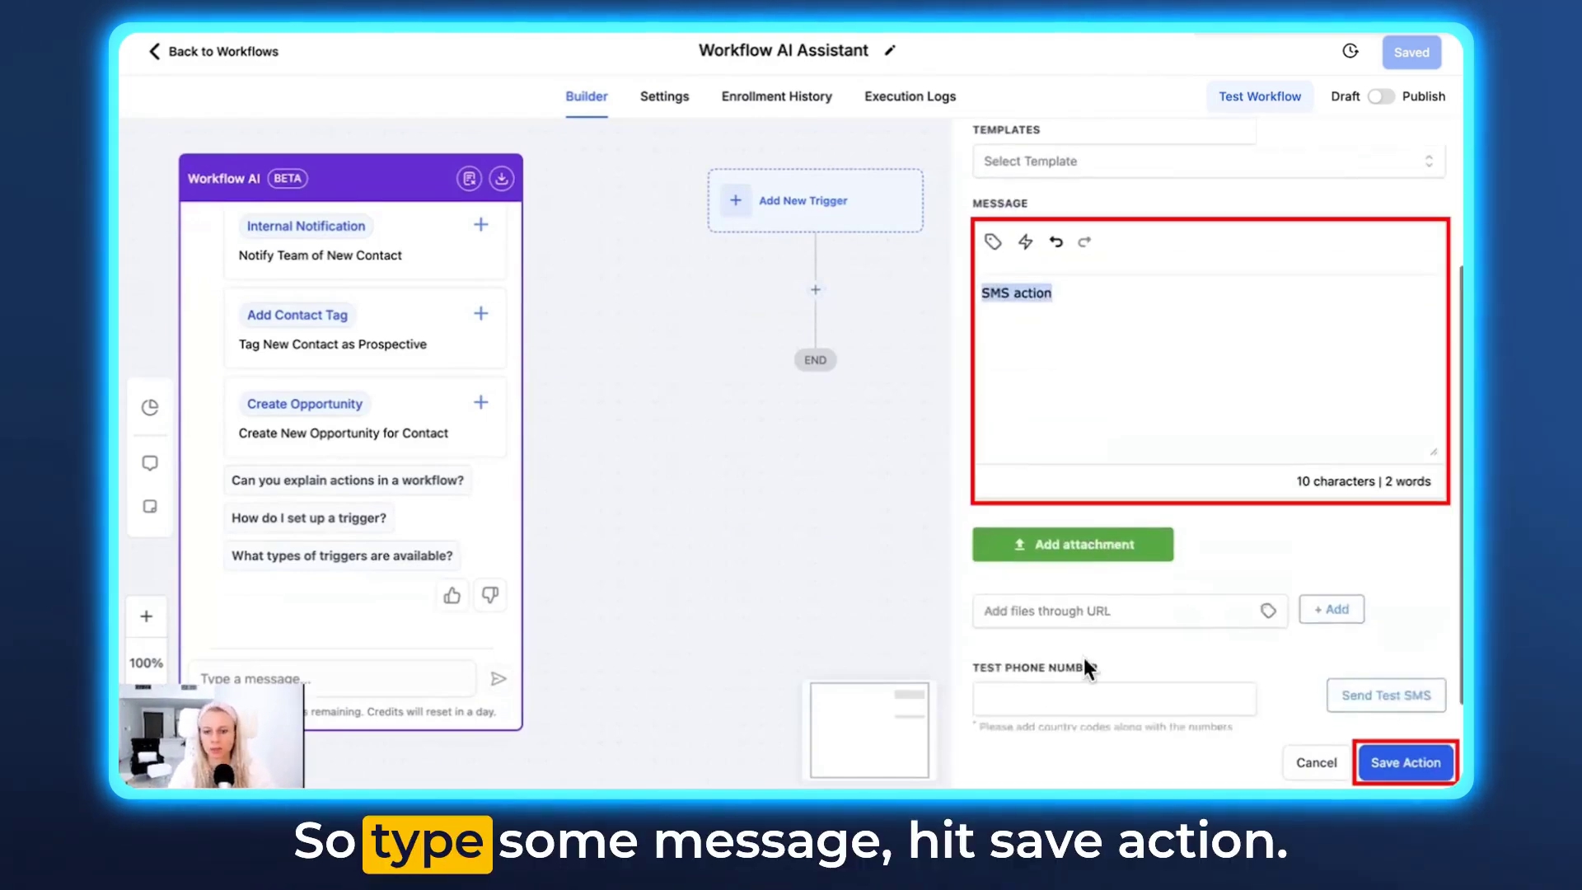
click(1379, 754)
scroll(445, 499, up, 1)
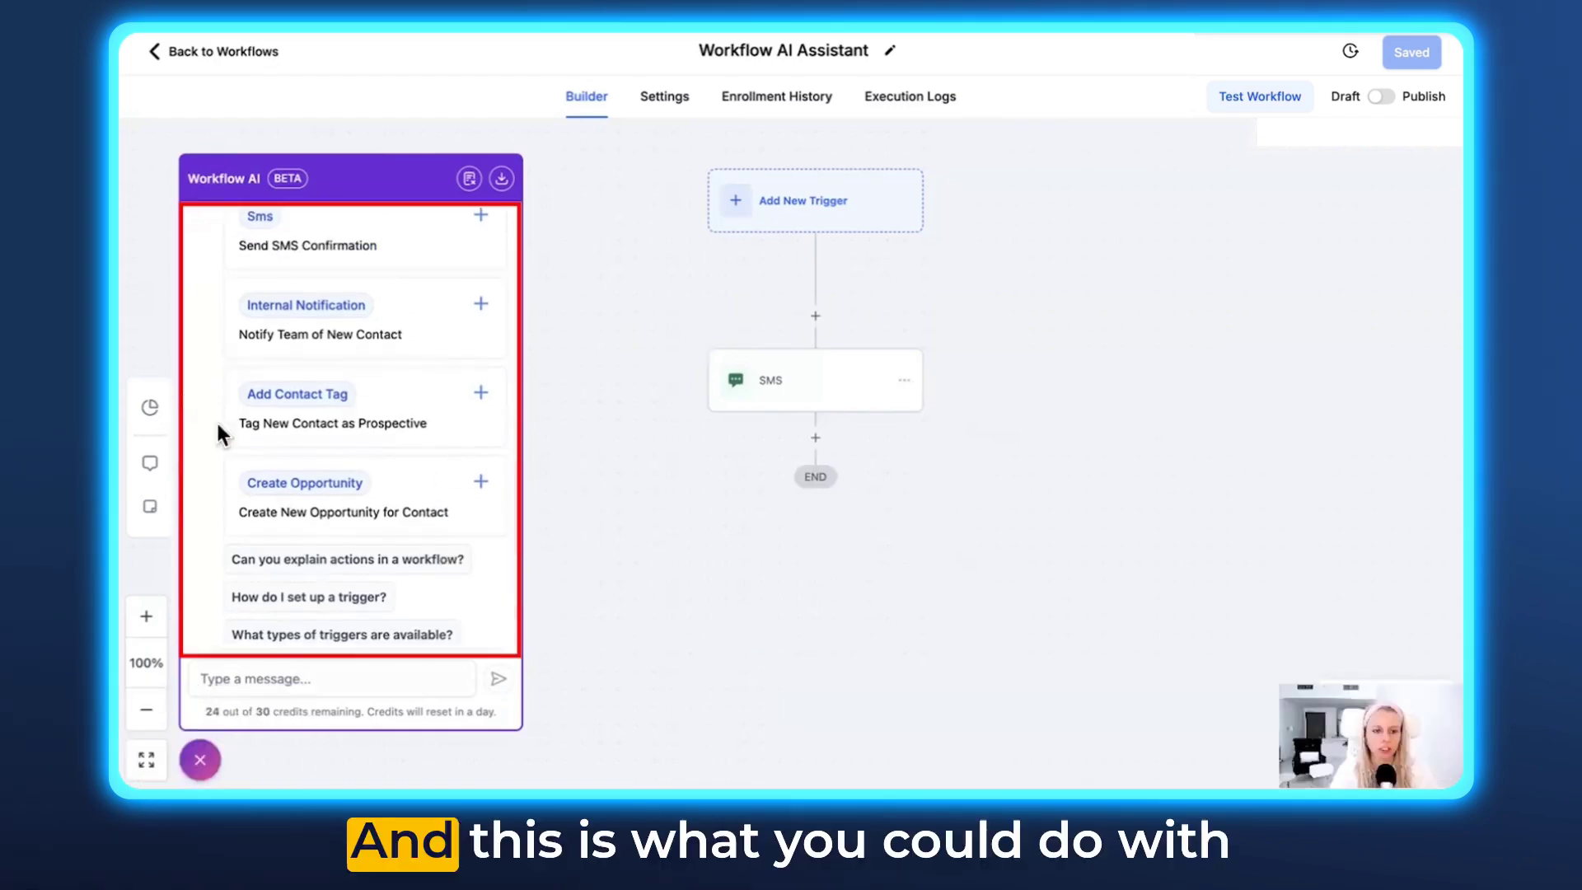
Step: Add the assistant's suggested Add Contact Tag action after the SMS step, with the "abandoned checkout" tag, and save it
scroll(413, 464, down, 1)
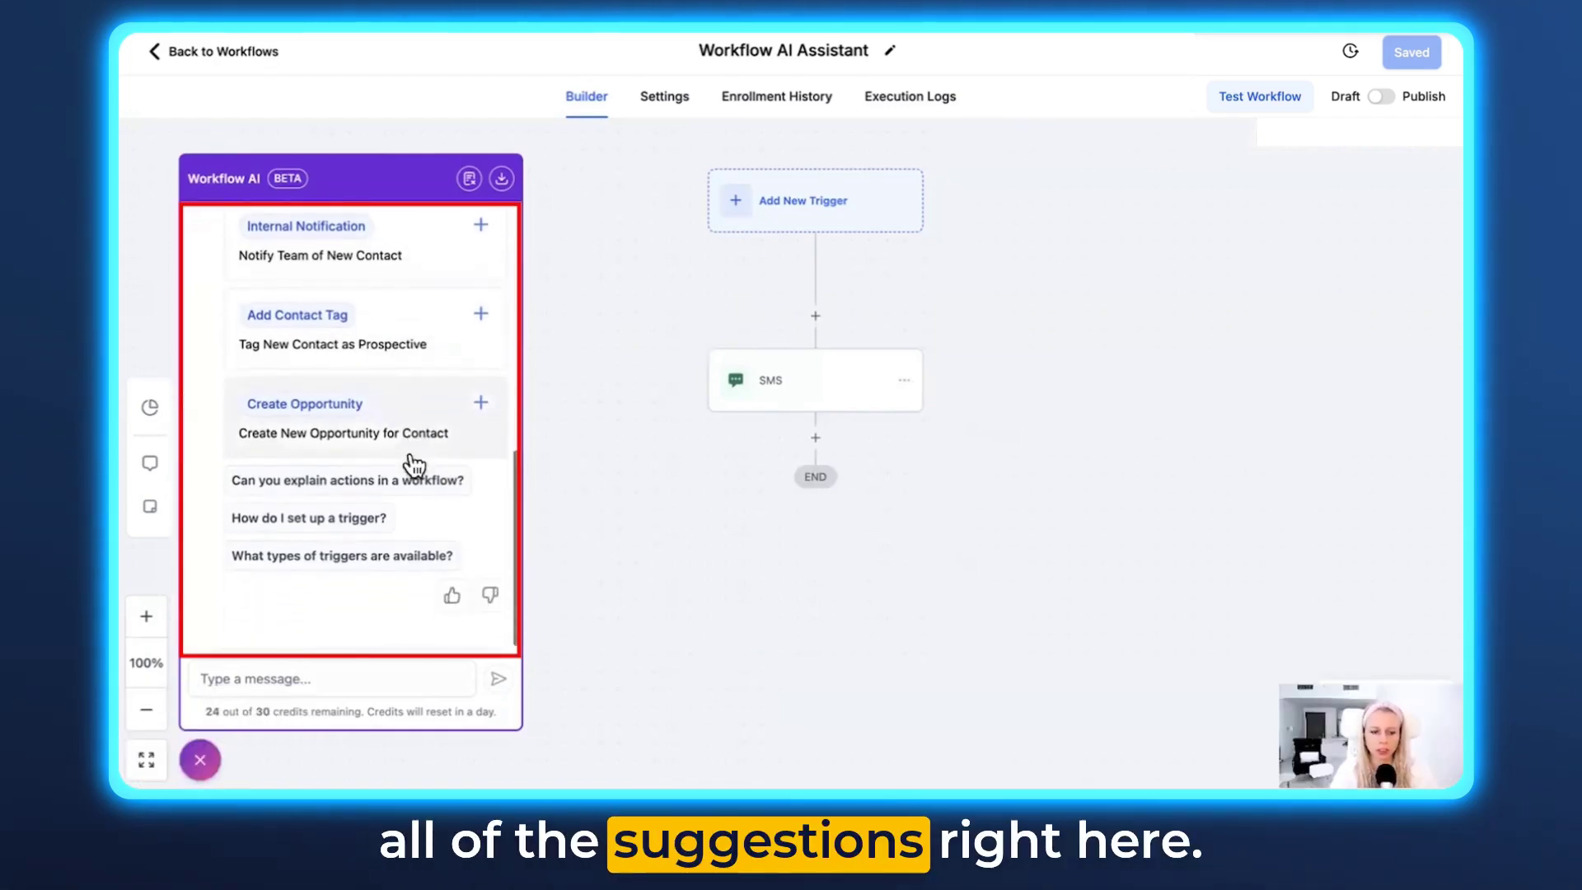
scroll(408, 453, up, 1)
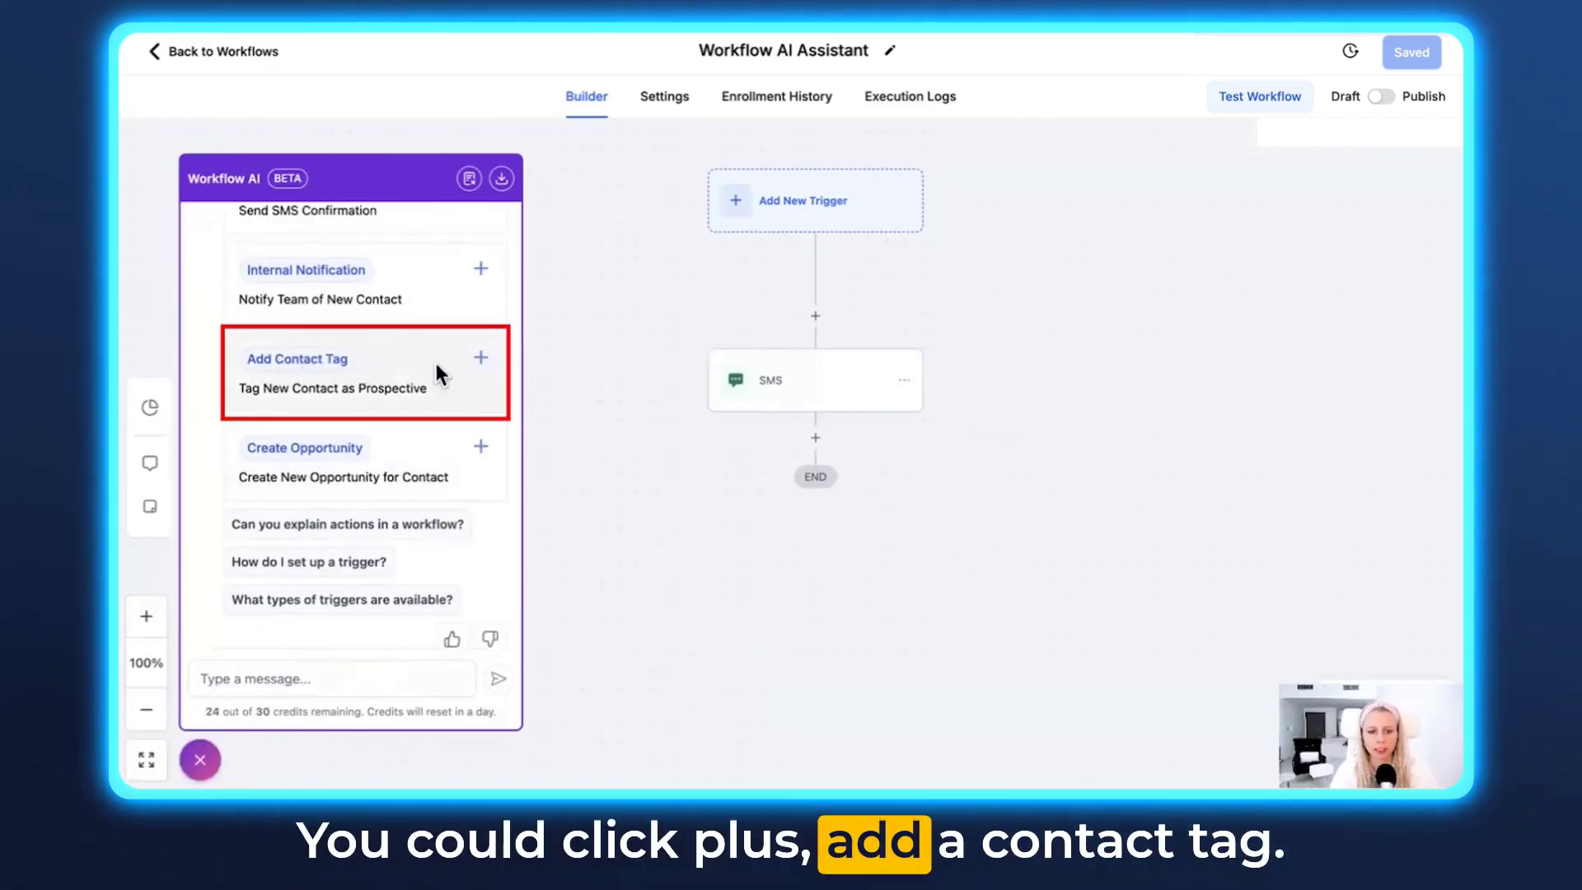
click(480, 357)
click(815, 438)
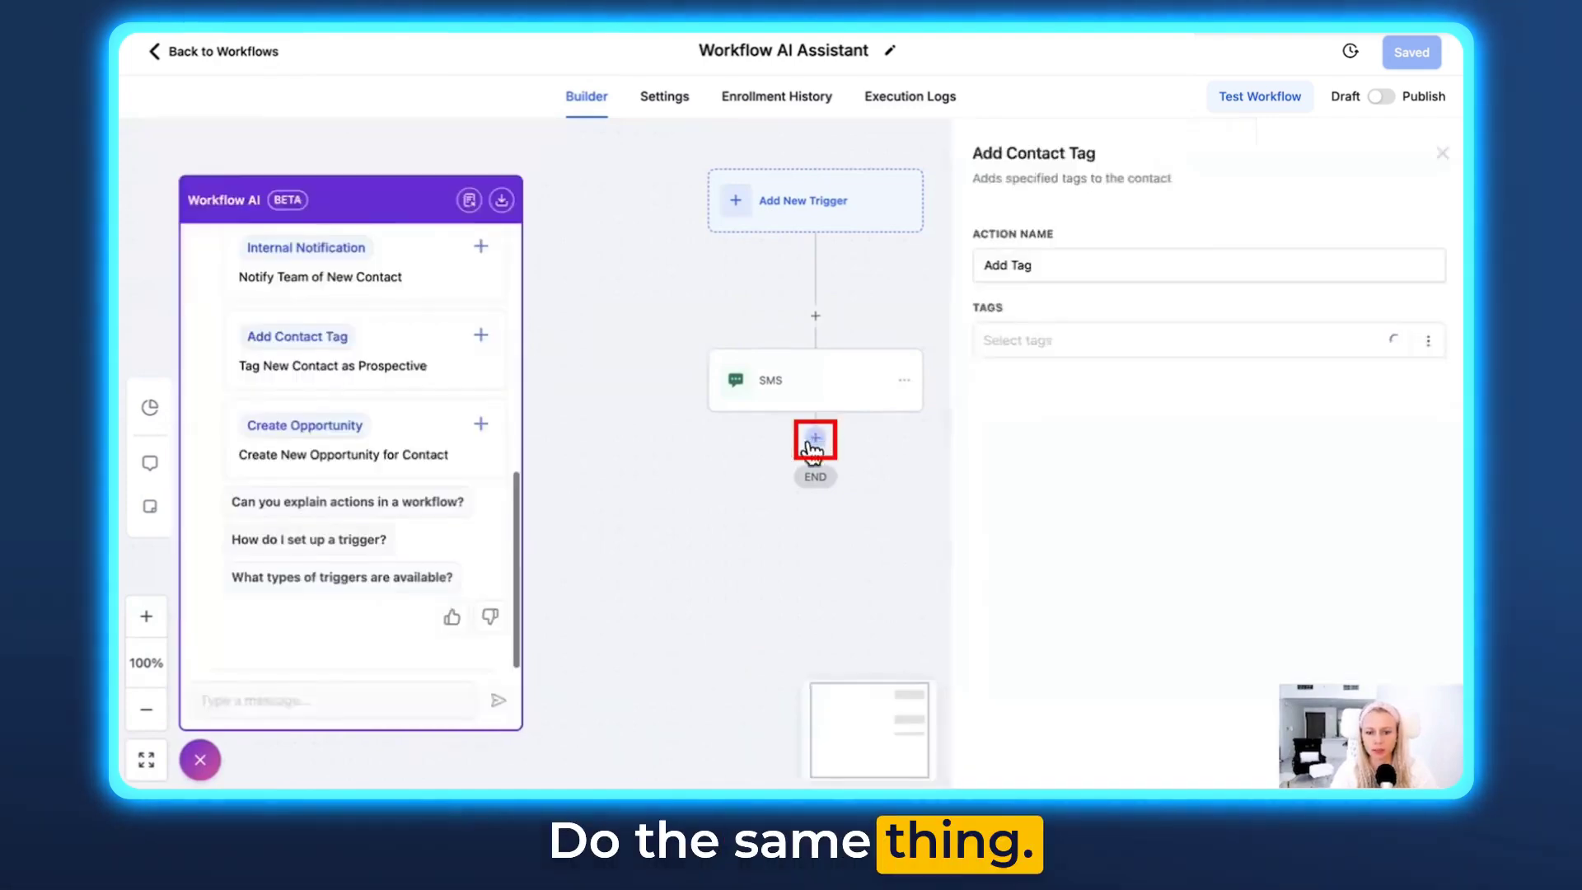
click(1020, 342)
click(1063, 385)
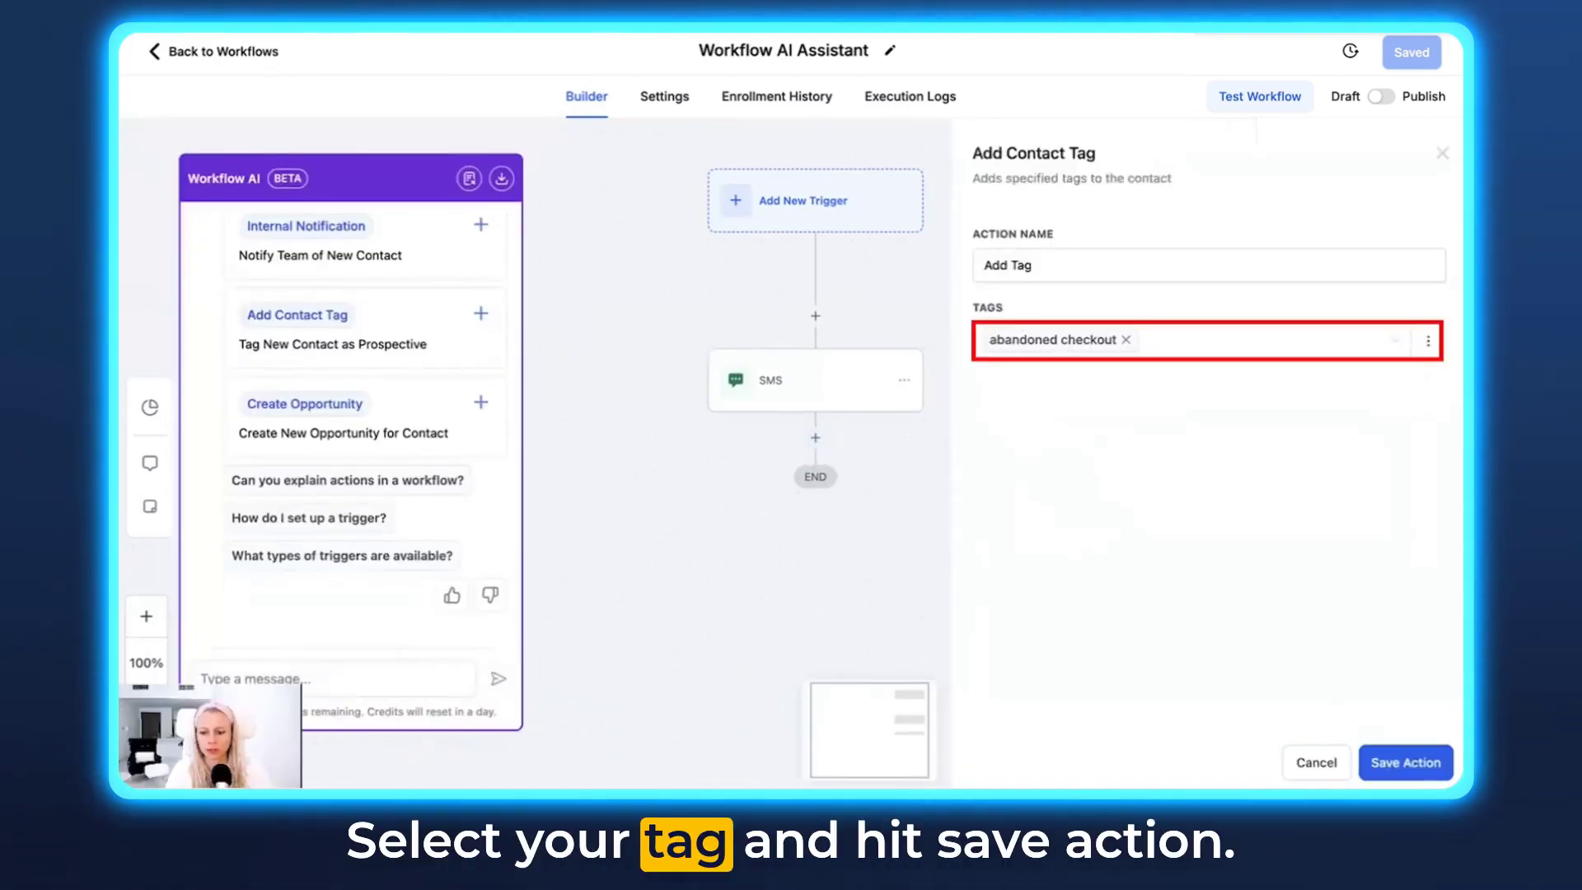
click(1434, 758)
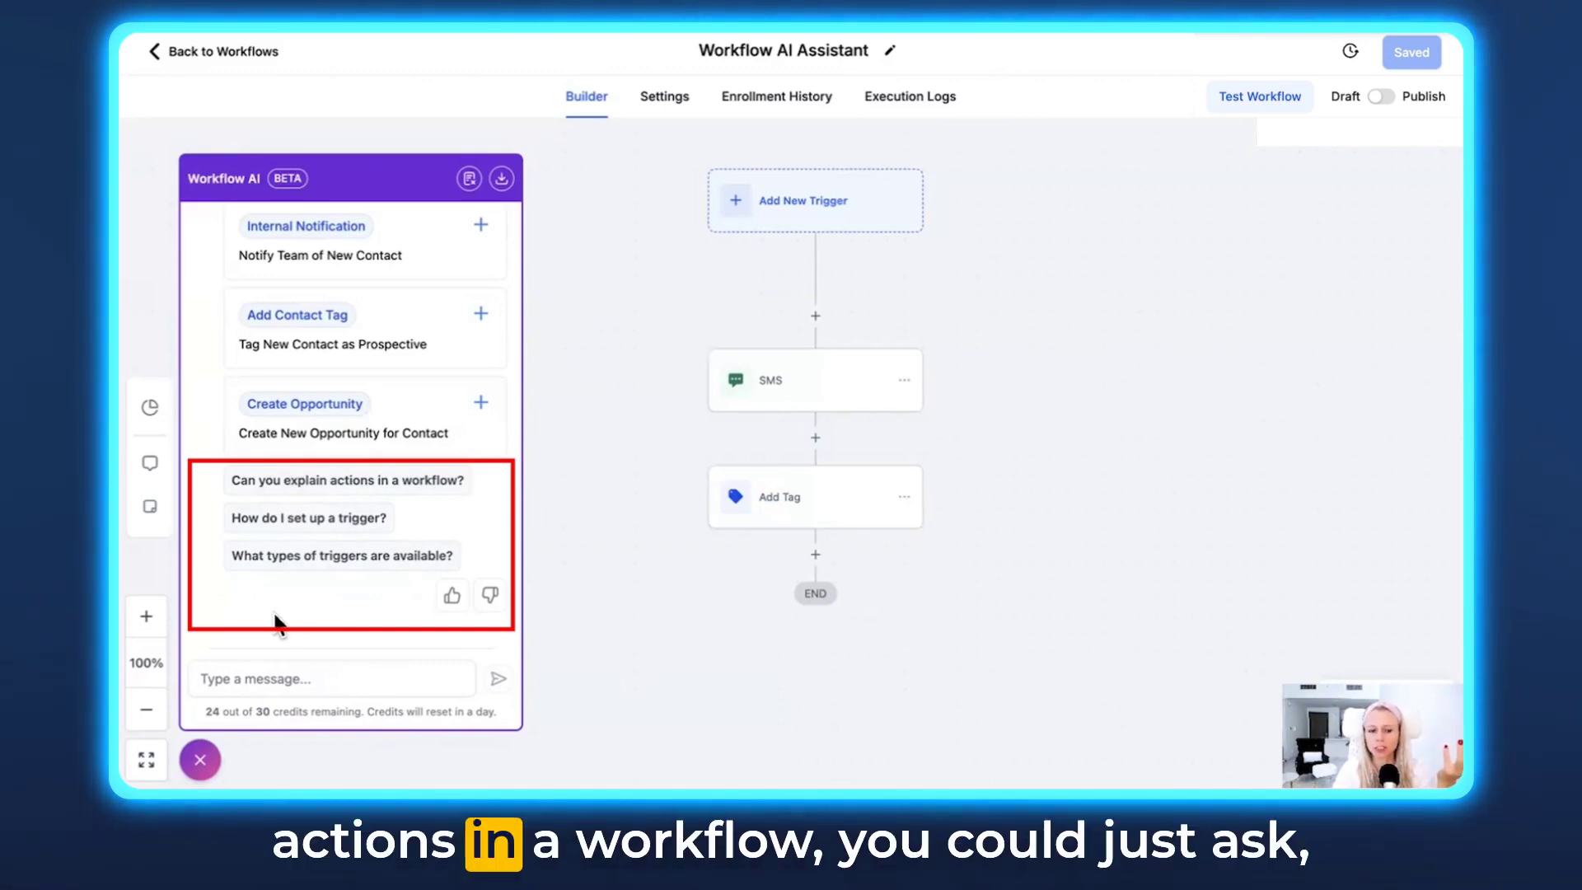
Step: Ask the assistant the suggested question "Can you explain actions in a workflow?" and rate its answer as helpful after reading it
click(422, 480)
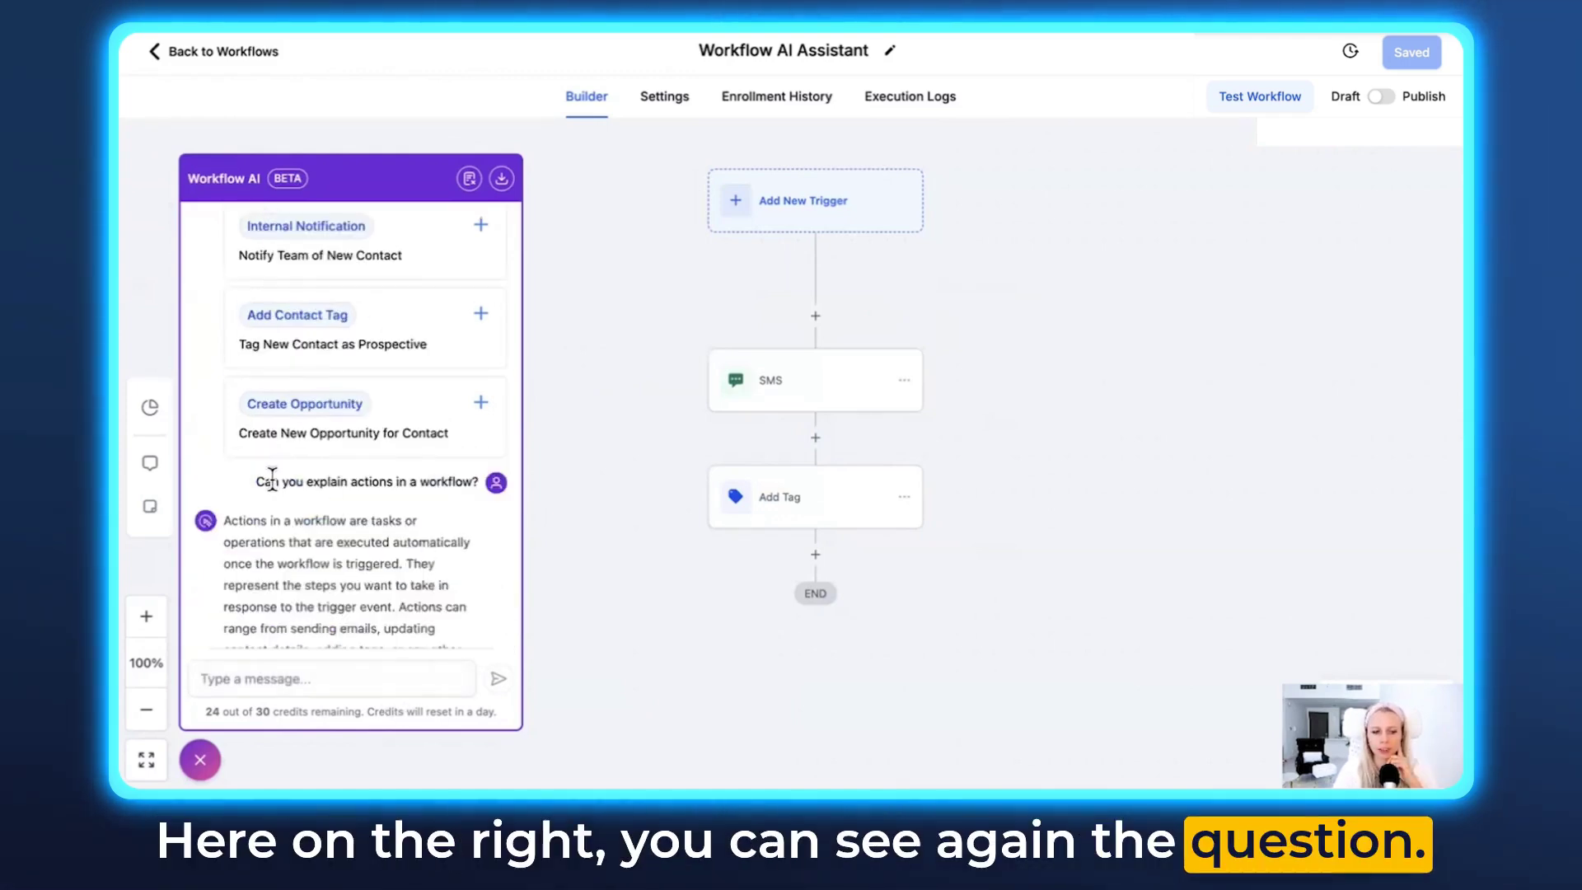
scroll(264, 477, down, 3)
drag(412, 360, 412, 382)
drag(223, 338, 321, 512)
scroll(498, 573, down, 3)
scroll(496, 570, down, 2)
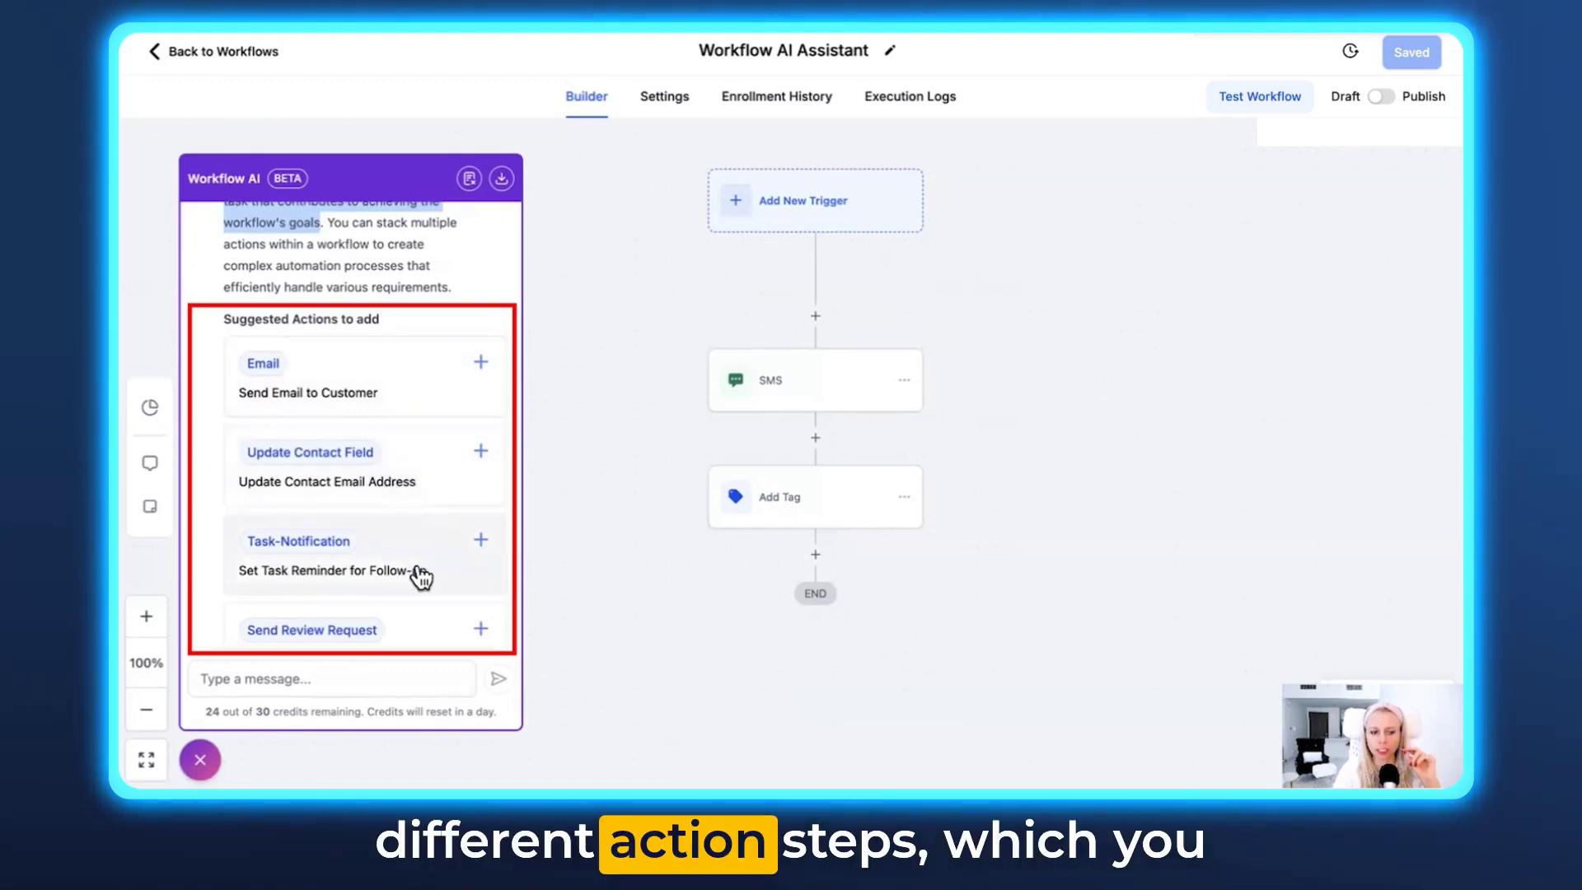
scroll(418, 574, down, 1)
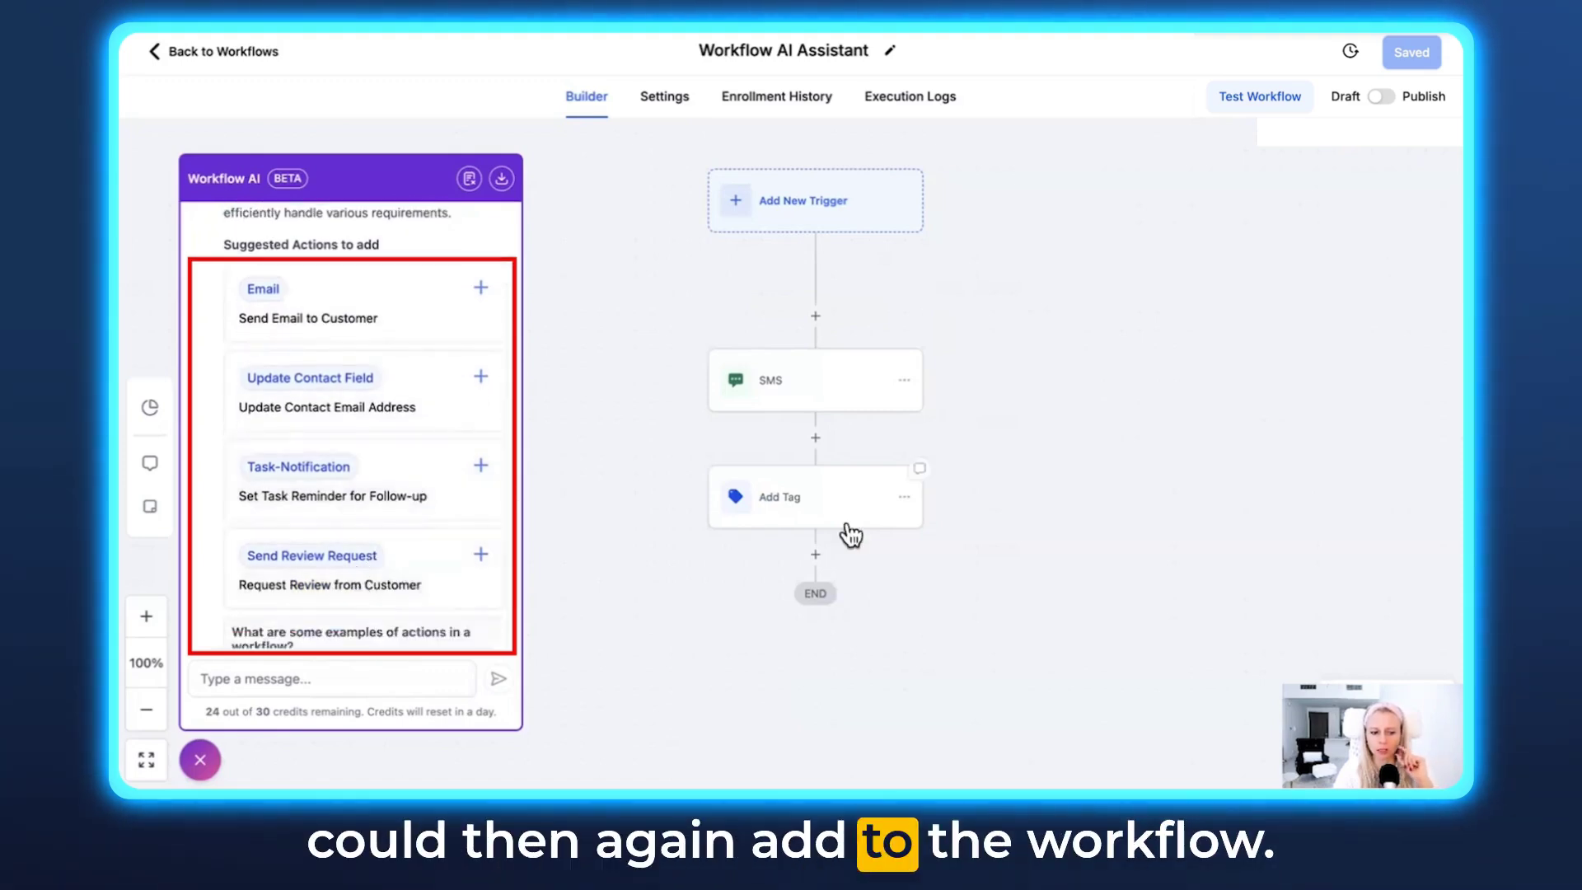
scroll(355, 597, down, 2)
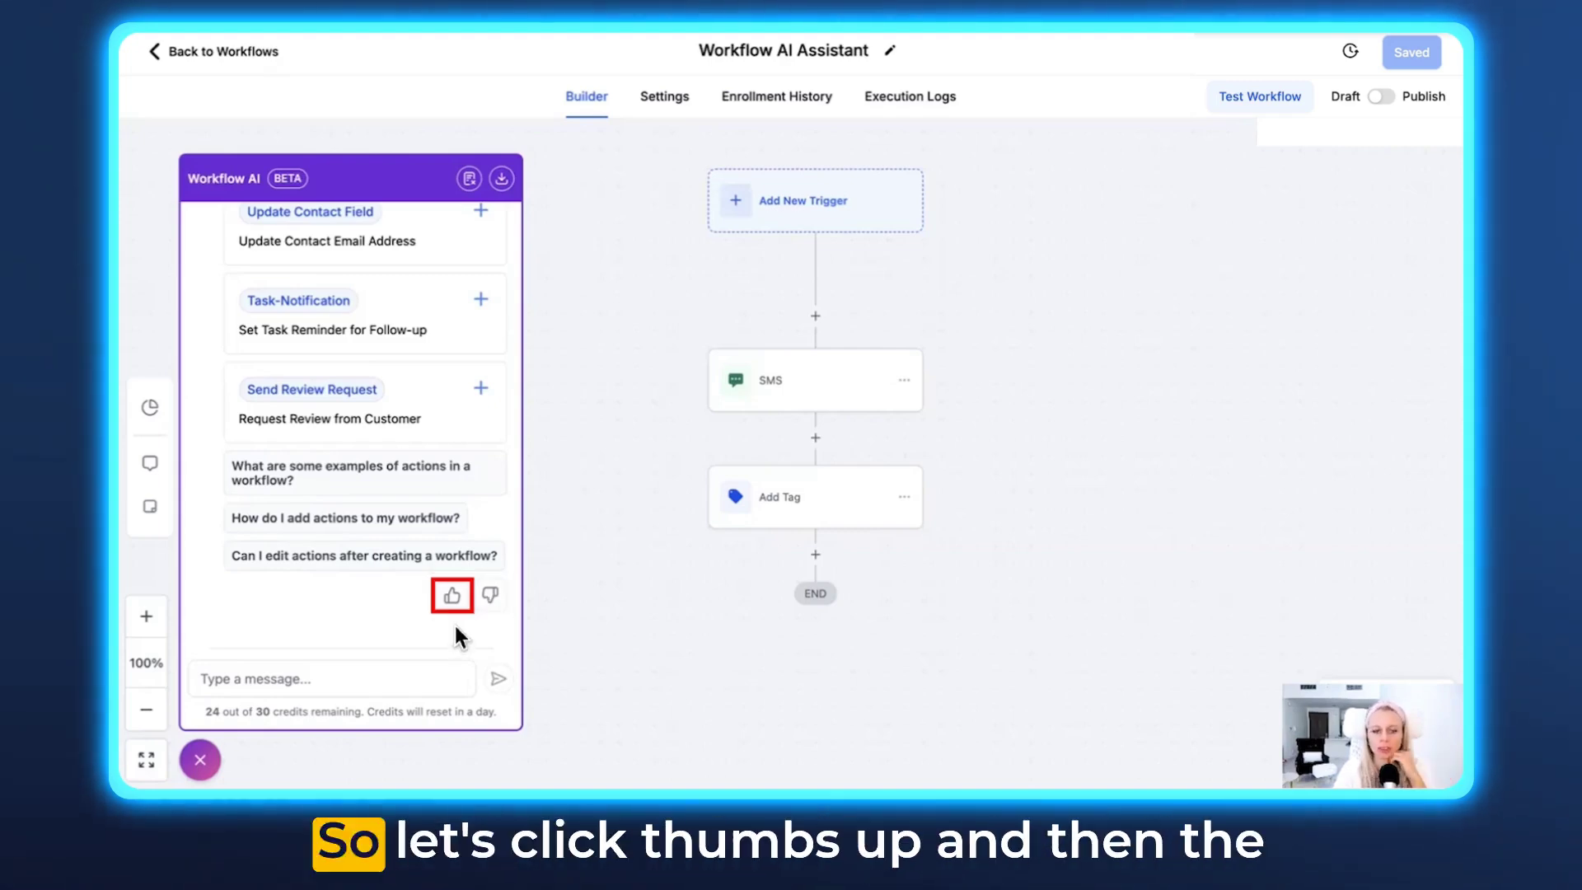
click(451, 596)
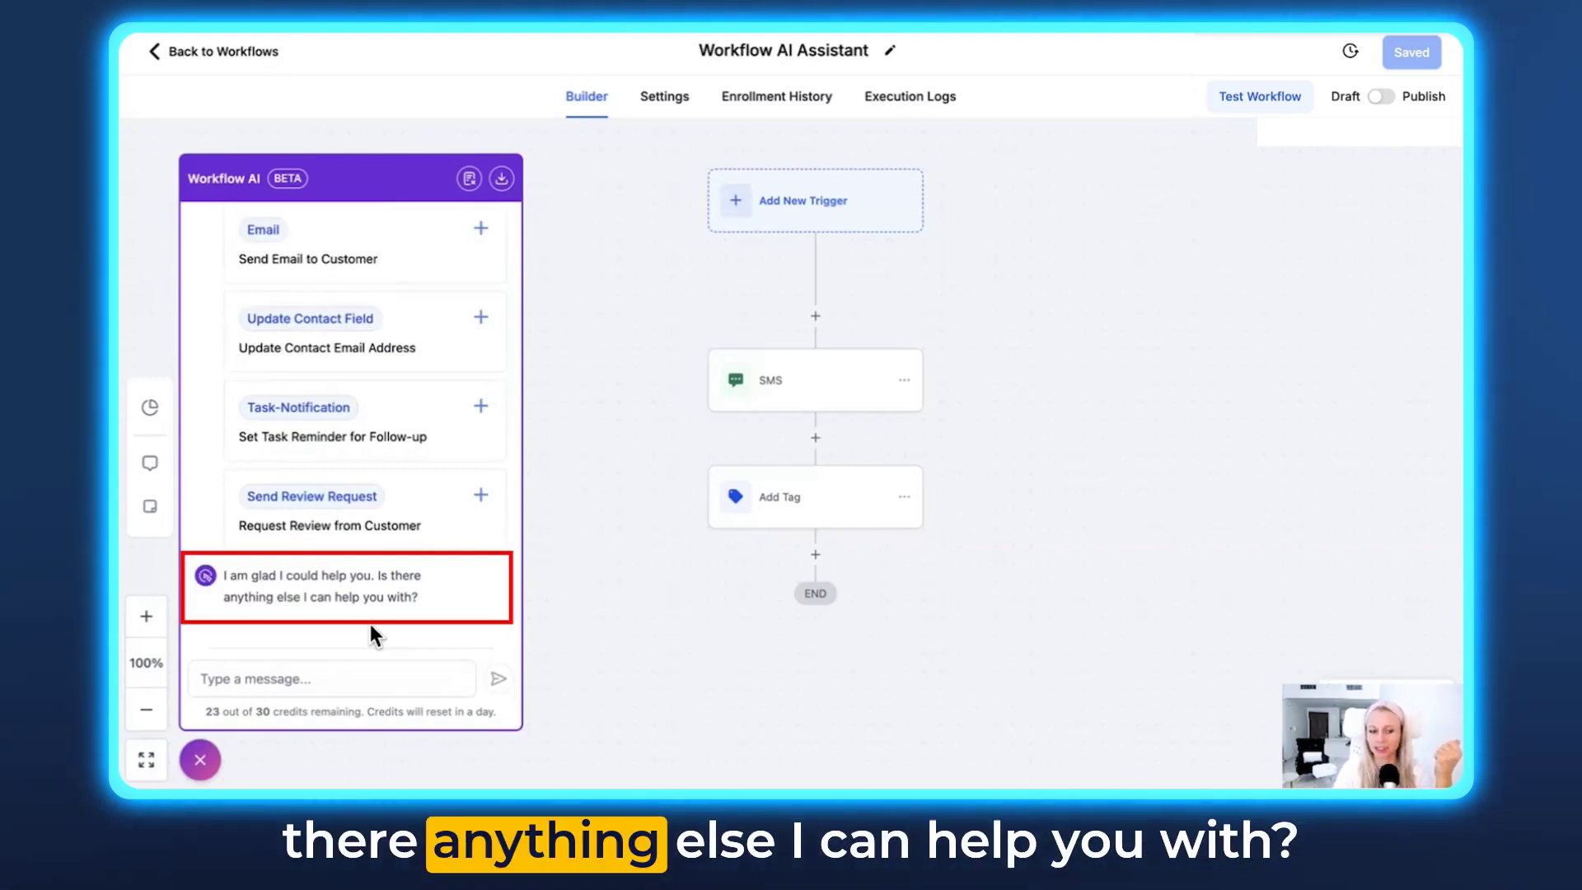
Step: Delete the SMS and Add Tag actions from the workflow
click(318, 683)
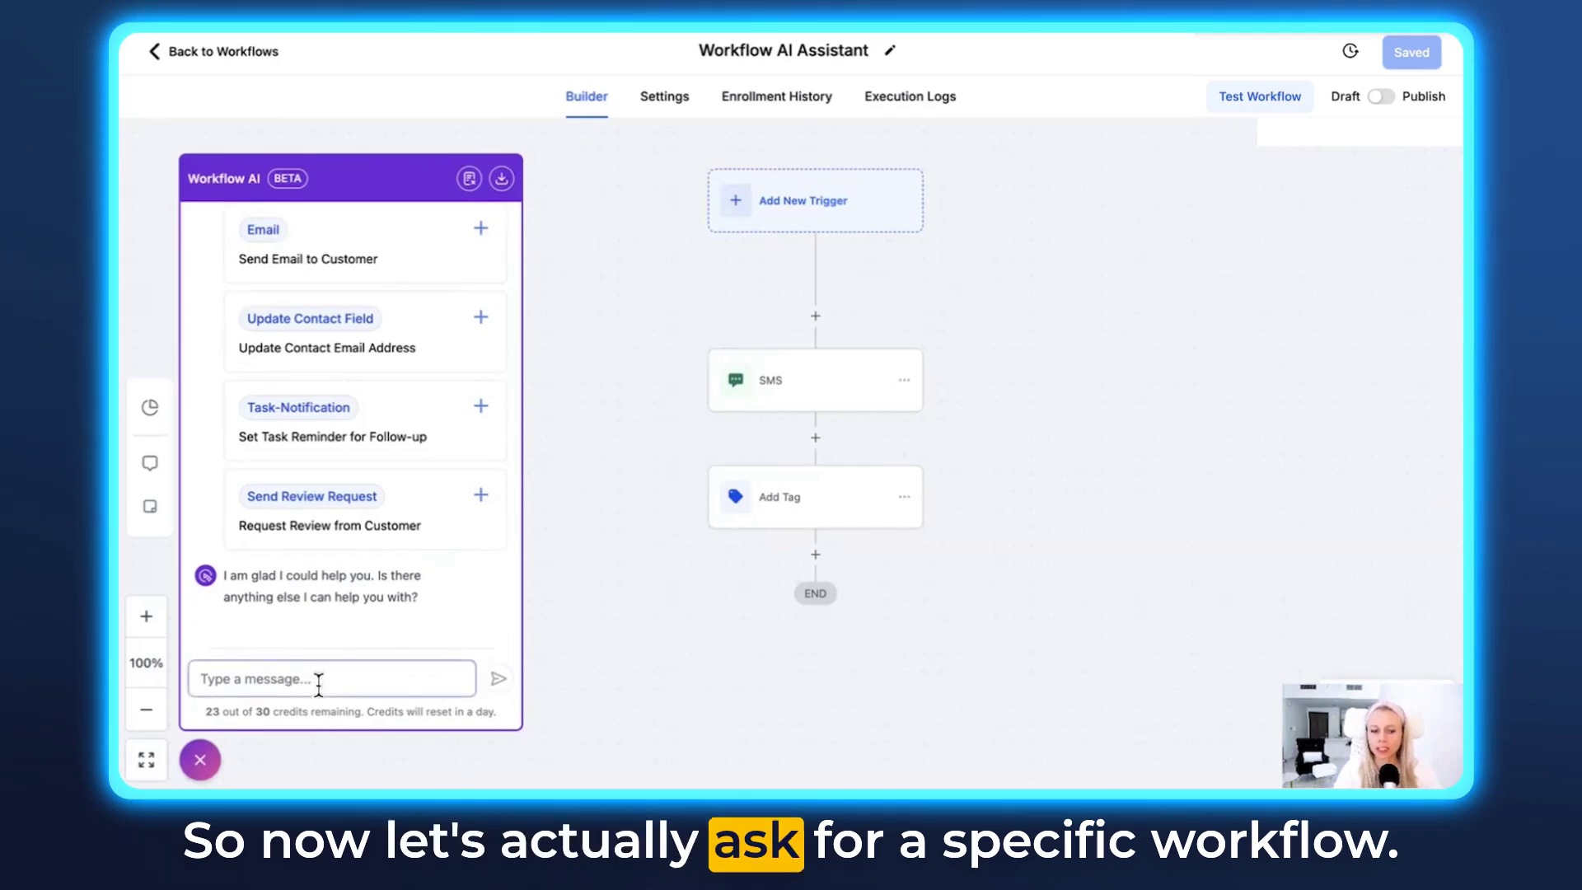
click(904, 497)
click(974, 633)
click(1042, 567)
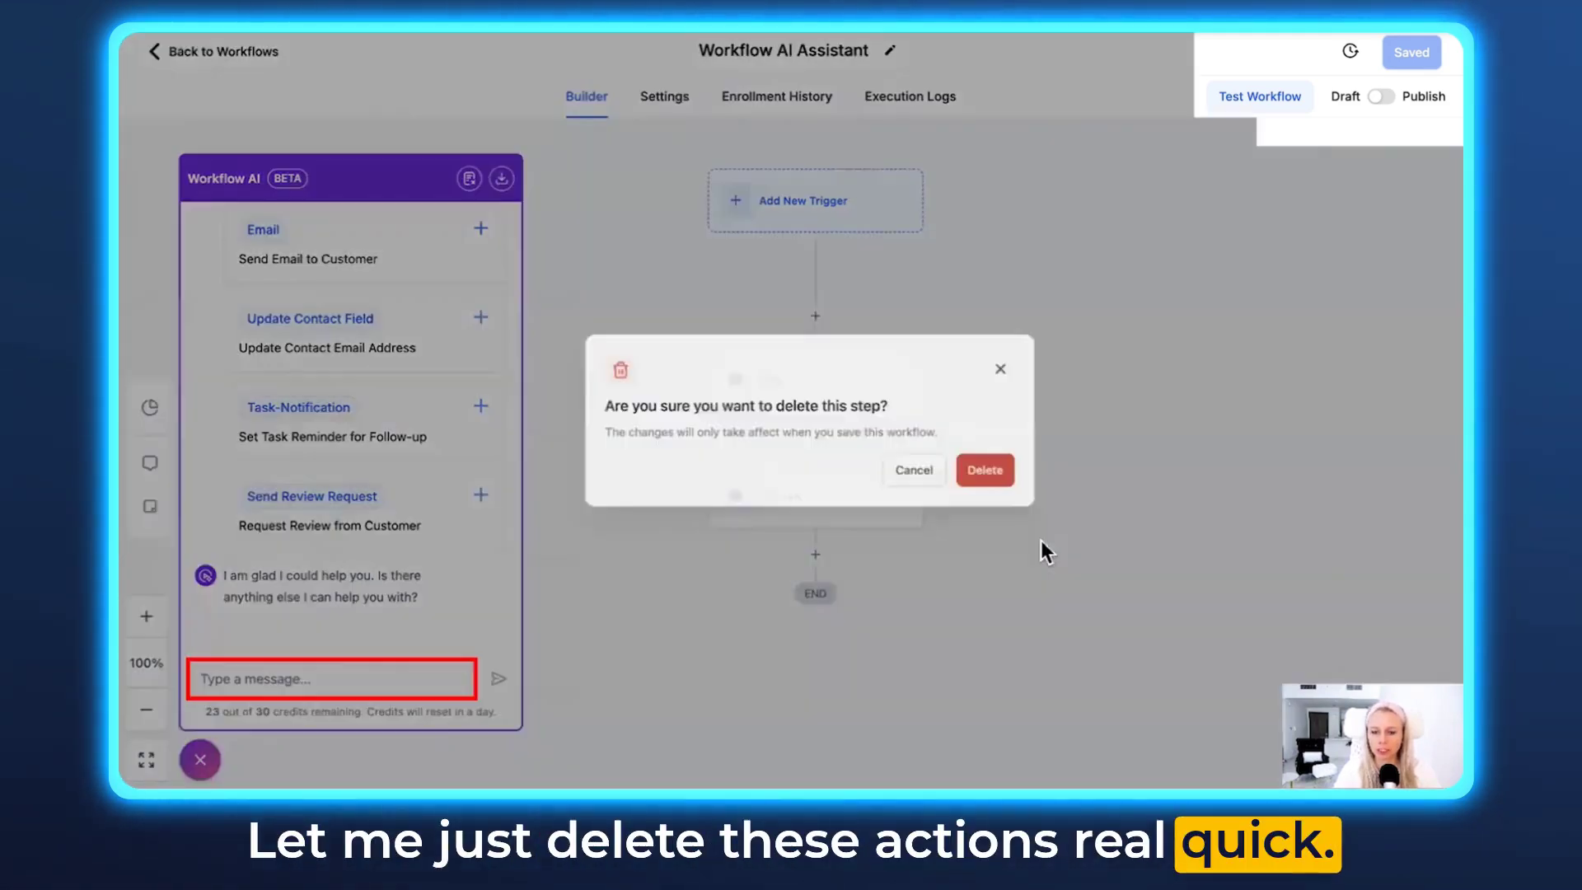
click(982, 470)
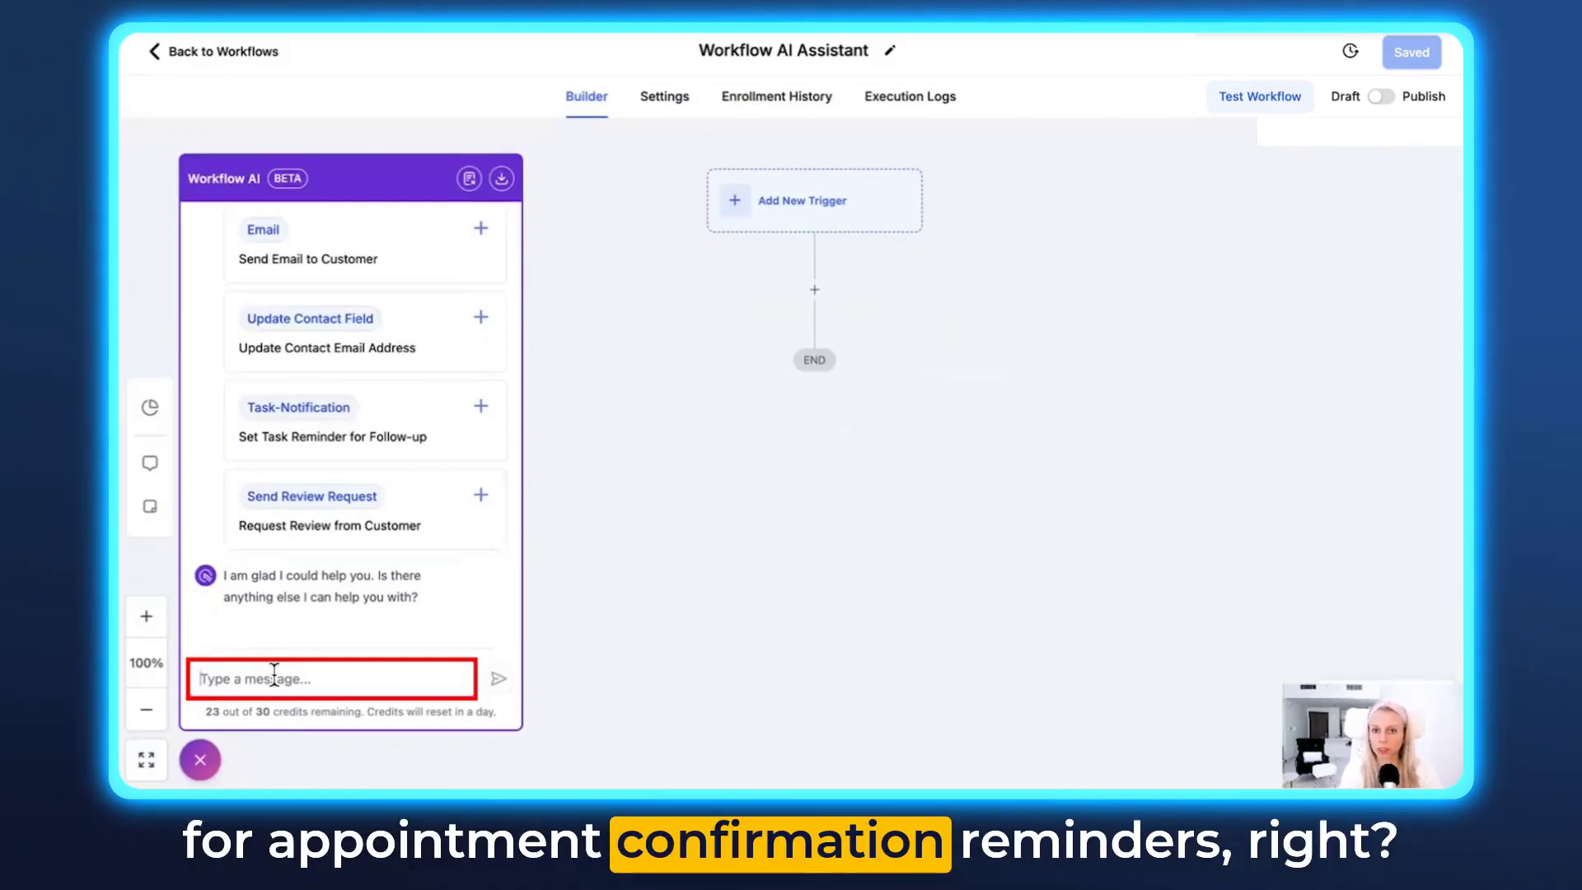
Step: Ask the assistant "how to build workflow for appointments"
text(how to build workflow for appointments)
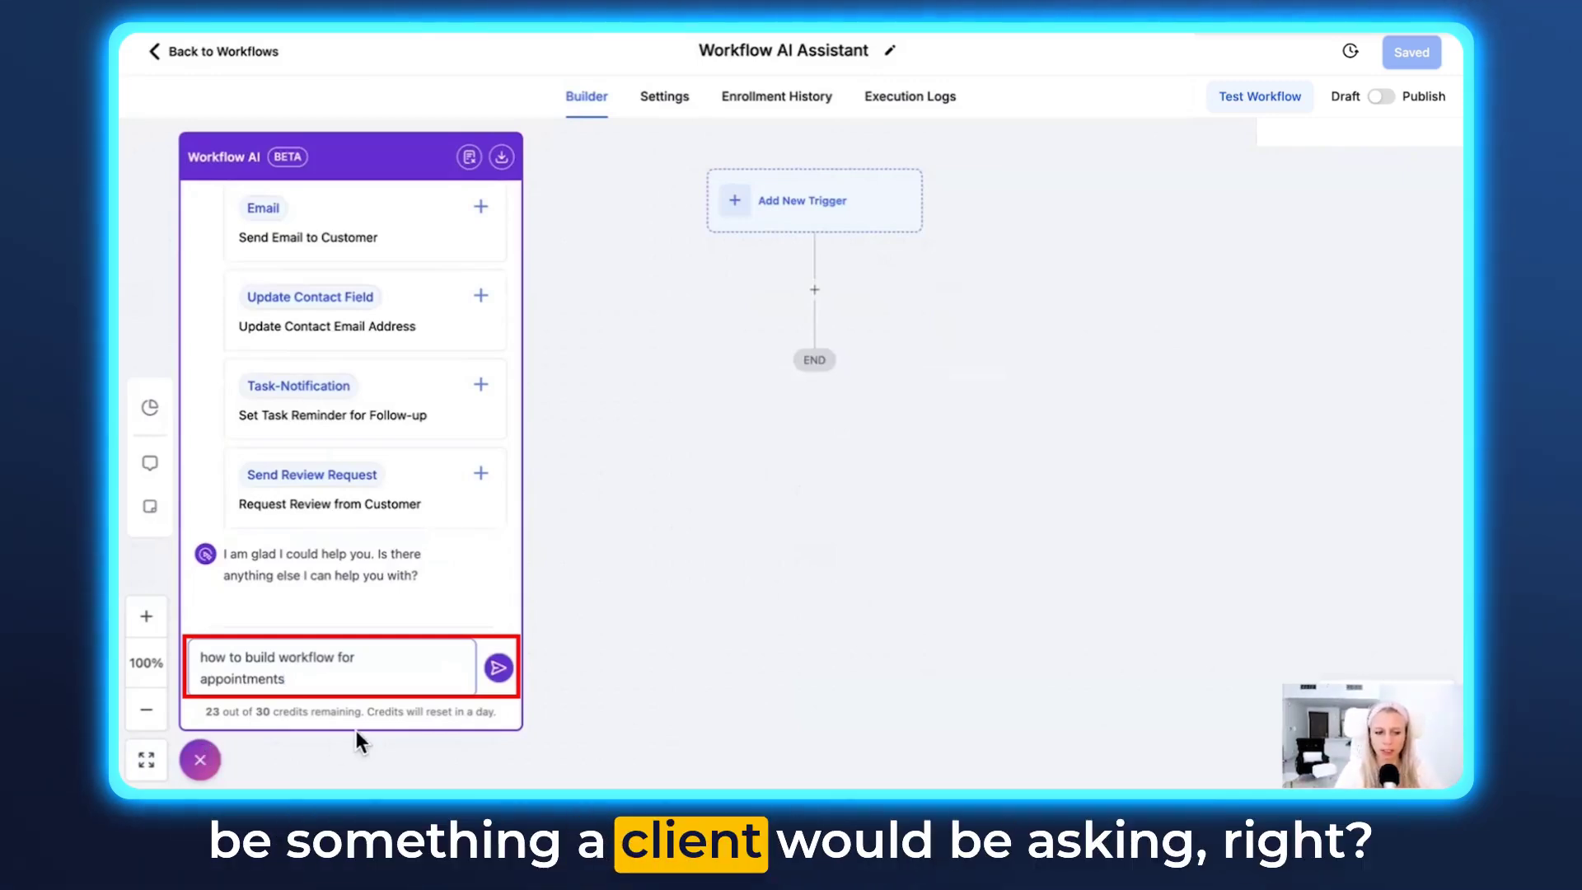
click(498, 668)
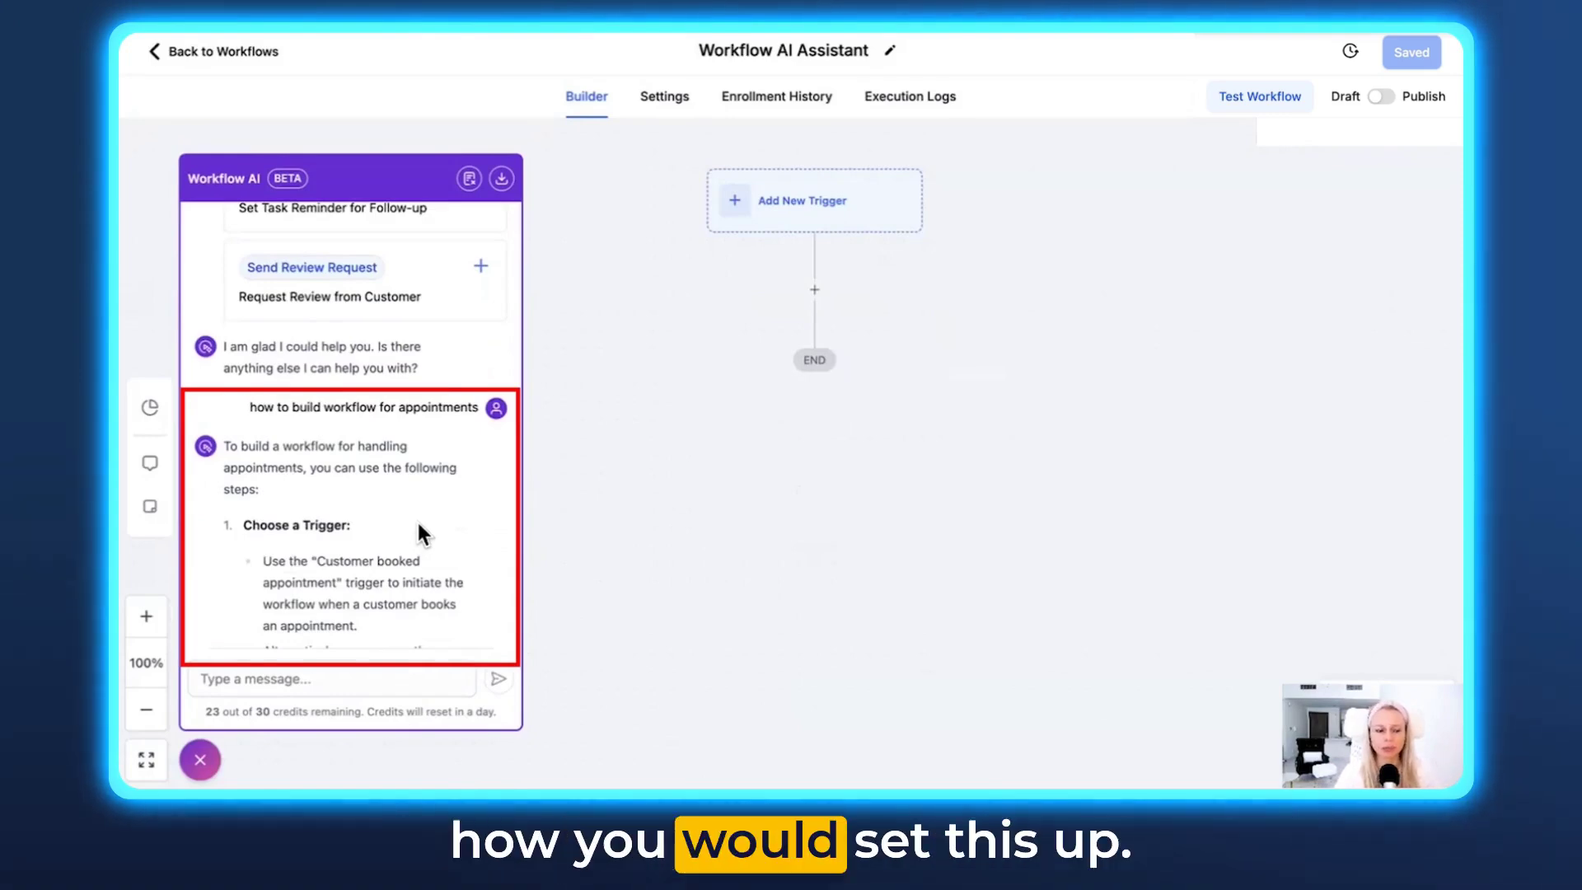
scroll(420, 522, down, 2)
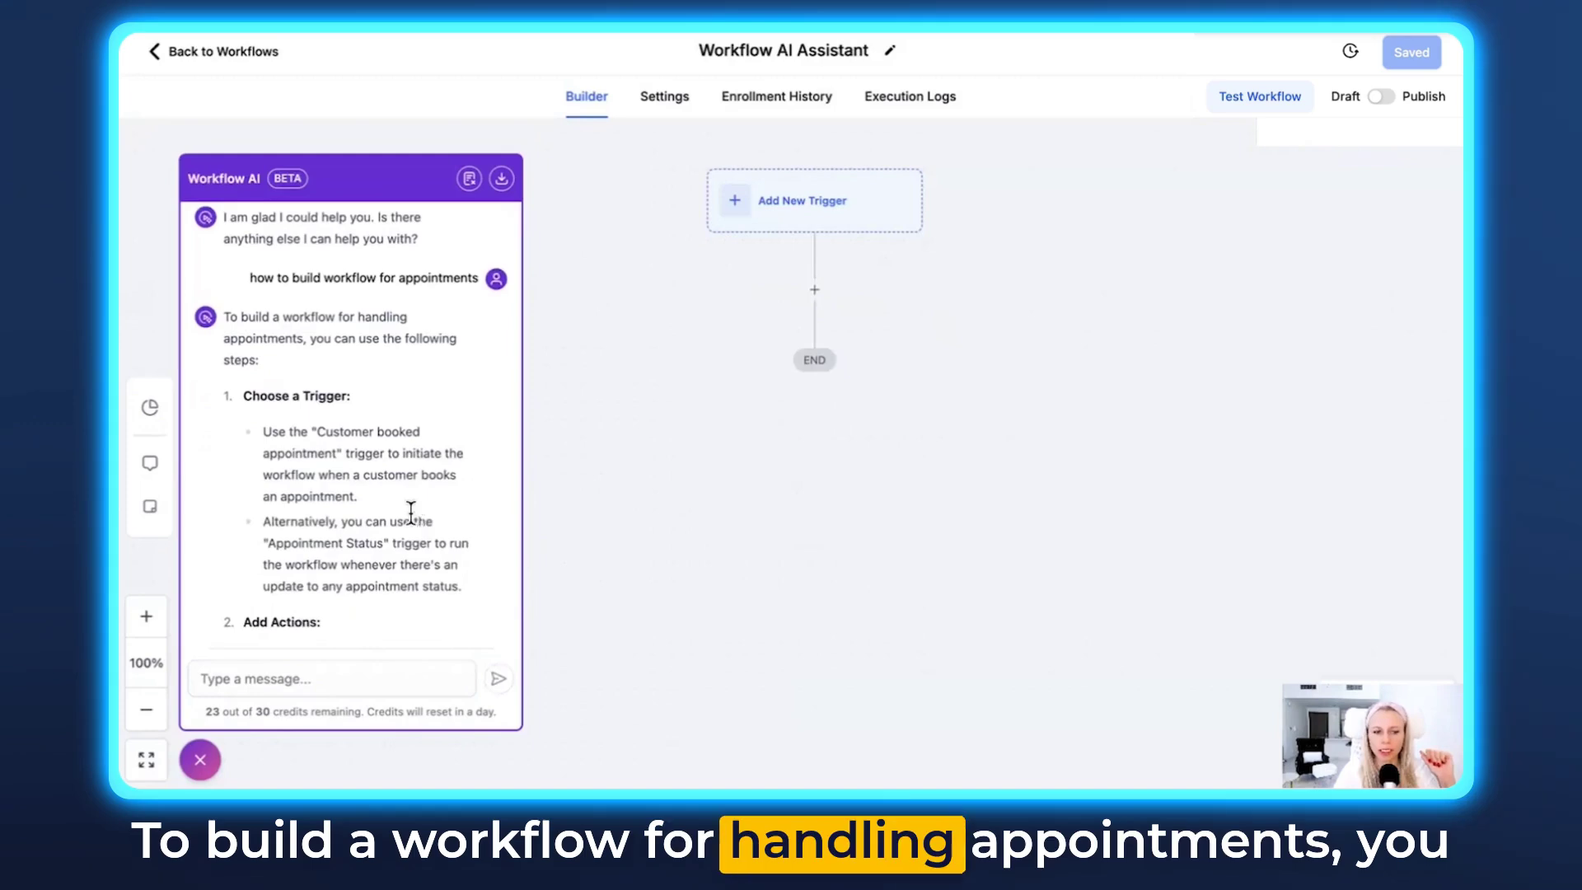
scroll(408, 519, down, 1)
scroll(404, 517, down, 2)
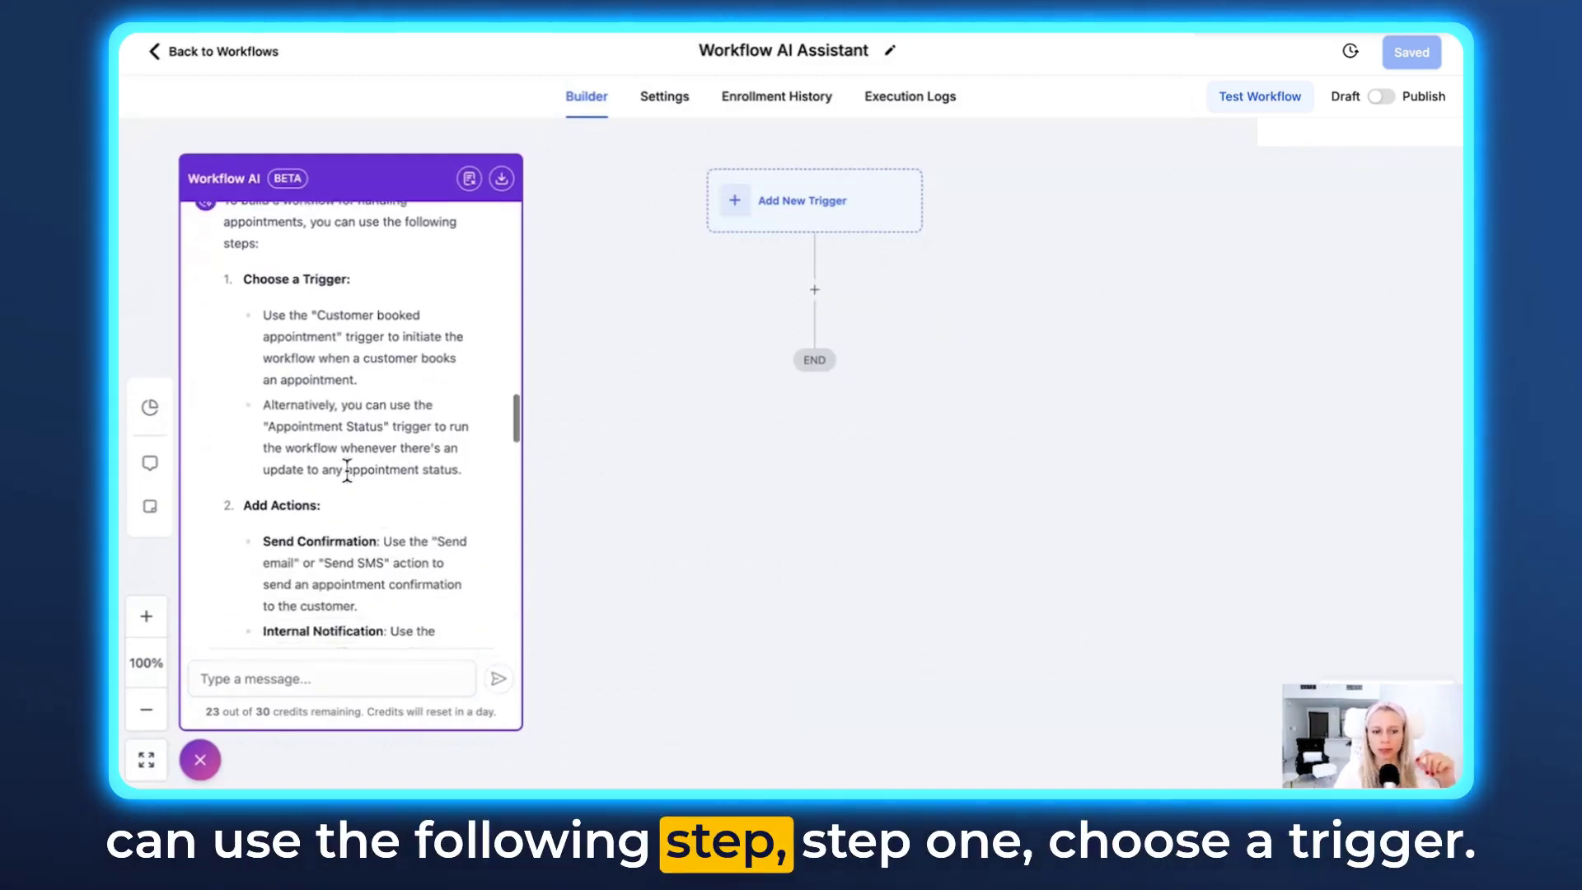
Step: Examine the answer's Choose a Trigger section and where a new trigger is added in the workflow
drag(243, 279, 327, 279)
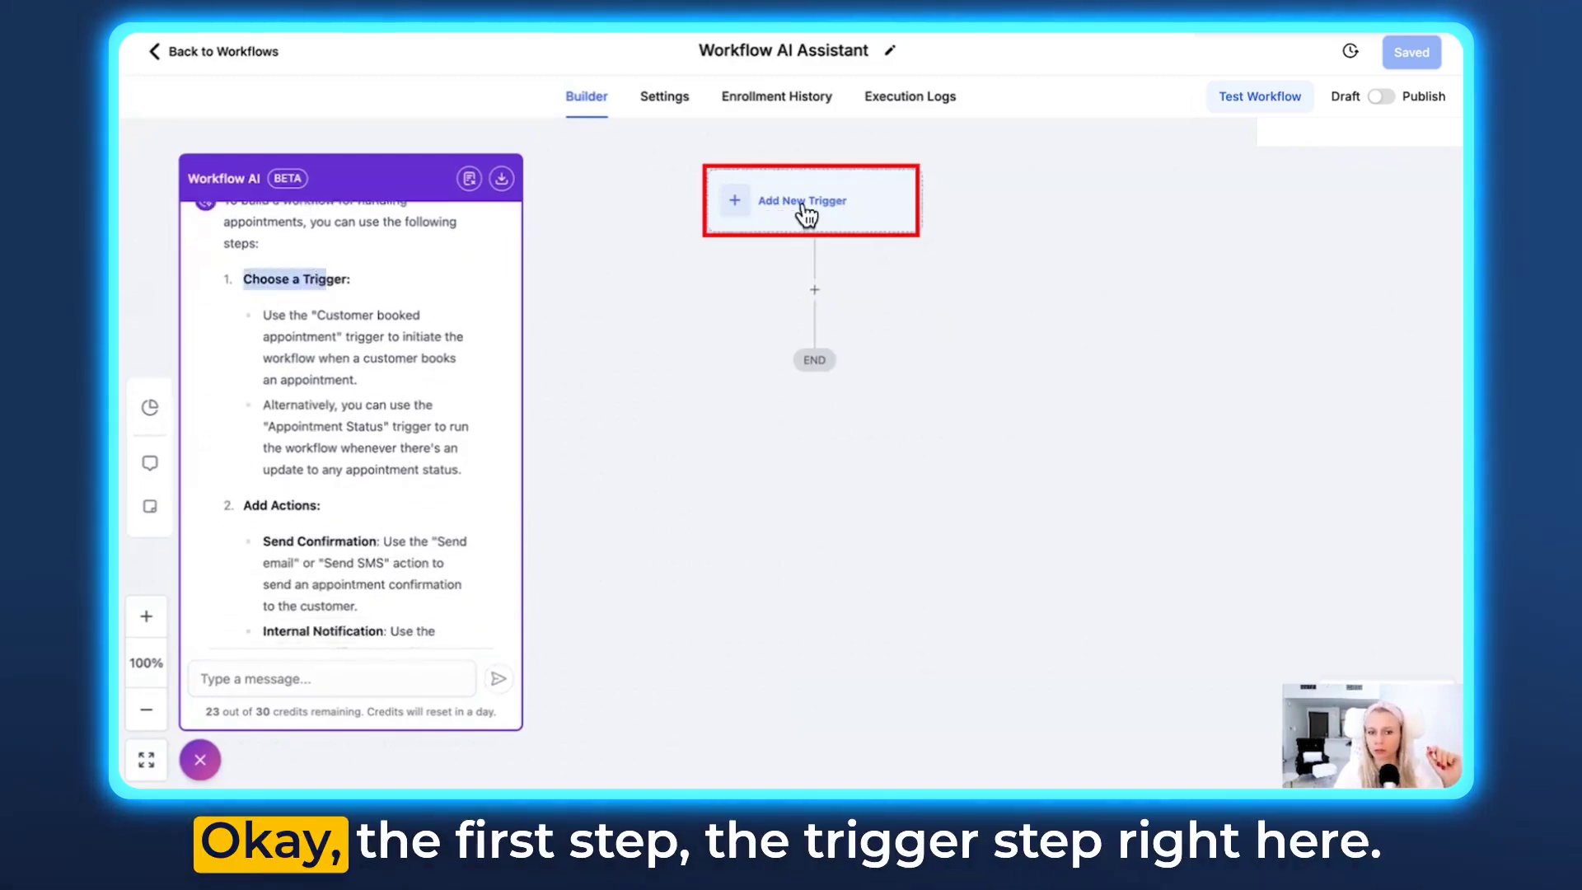
click(760, 198)
click(1441, 153)
scroll(362, 370, down, 2)
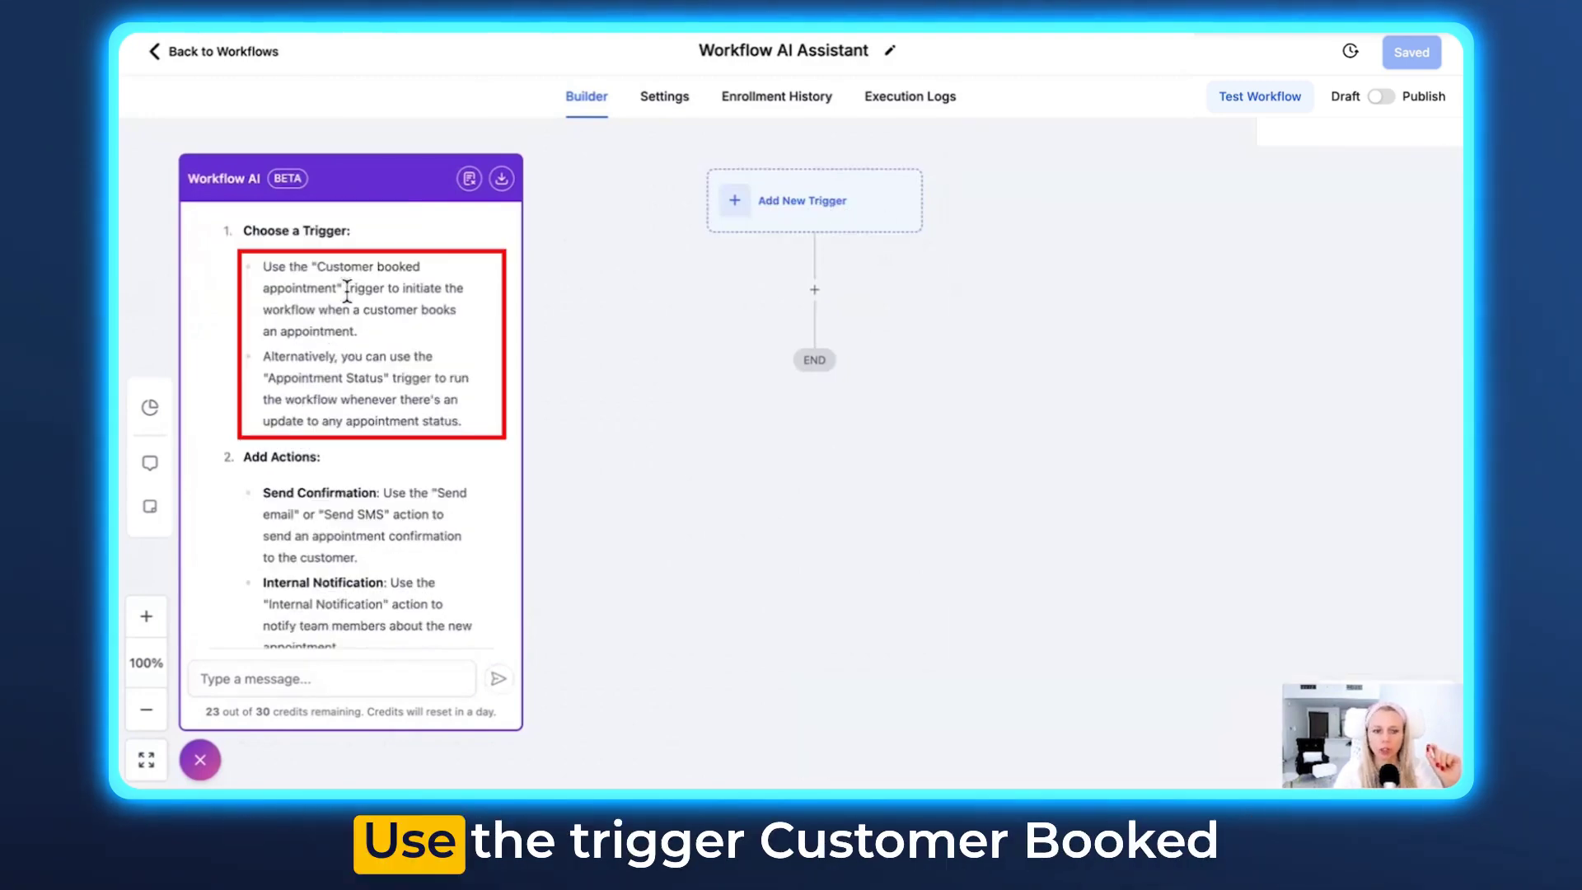
drag(318, 266, 341, 288)
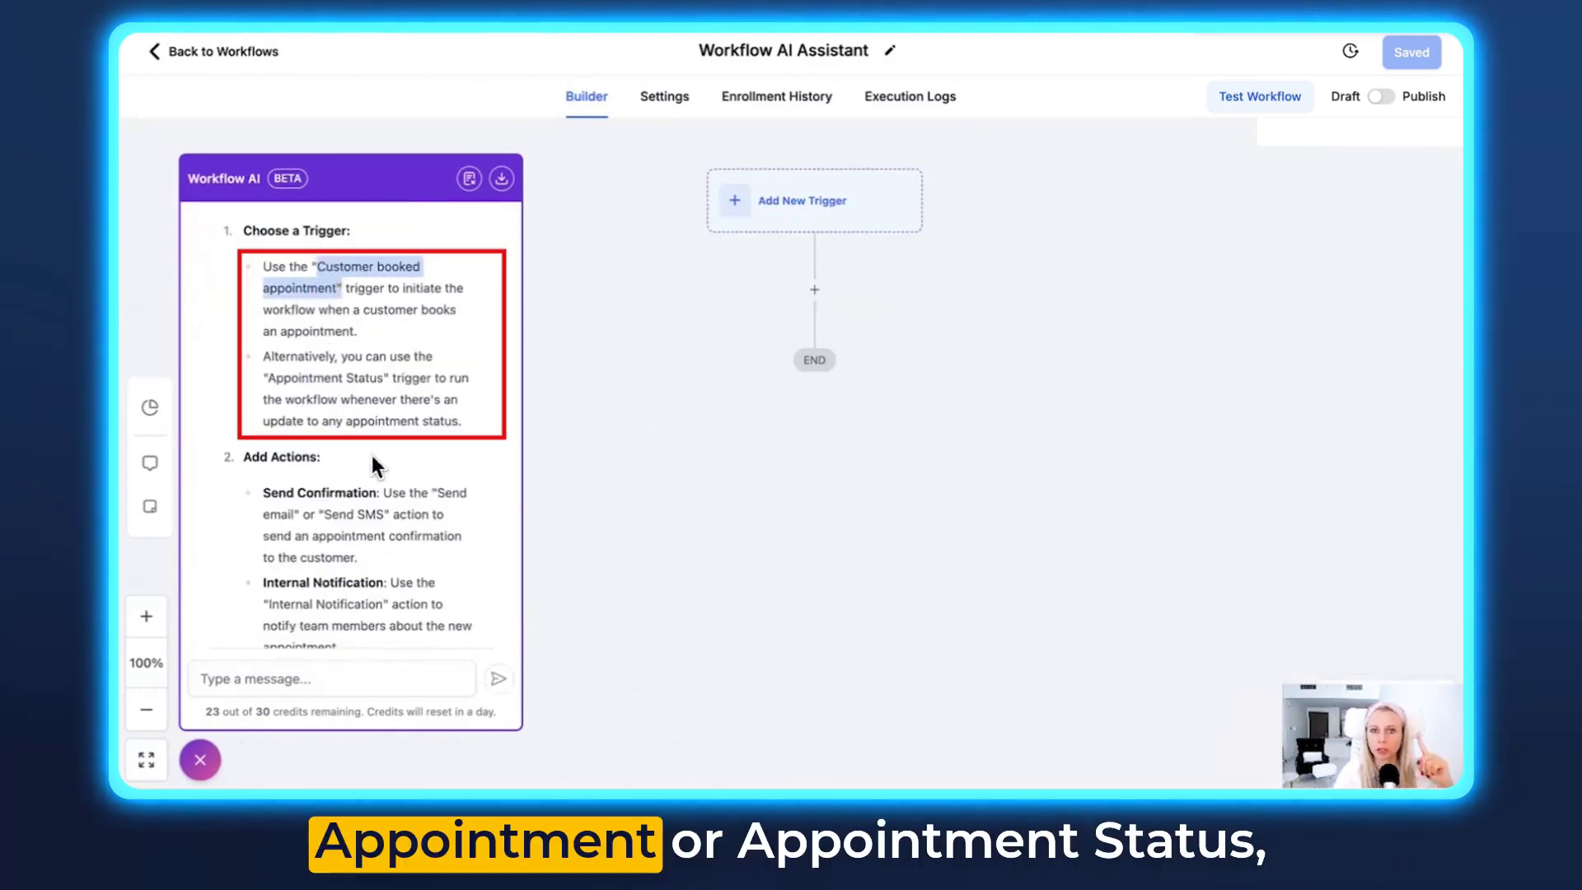
drag(271, 378, 341, 377)
scroll(395, 452, down, 1)
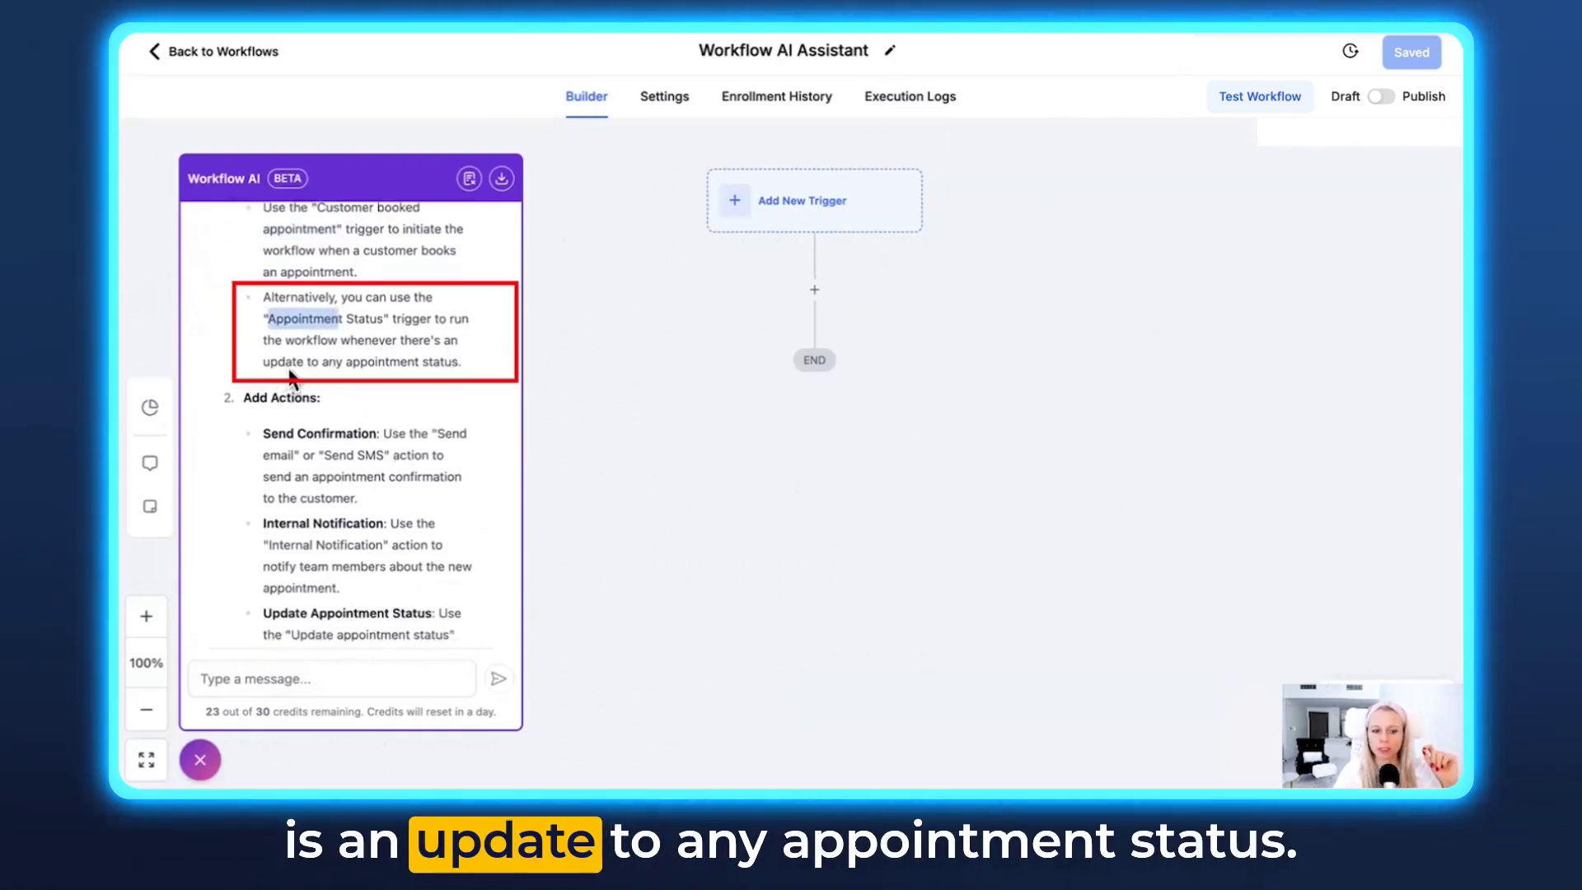
scroll(434, 353, up, 1)
drag(458, 404, 393, 341)
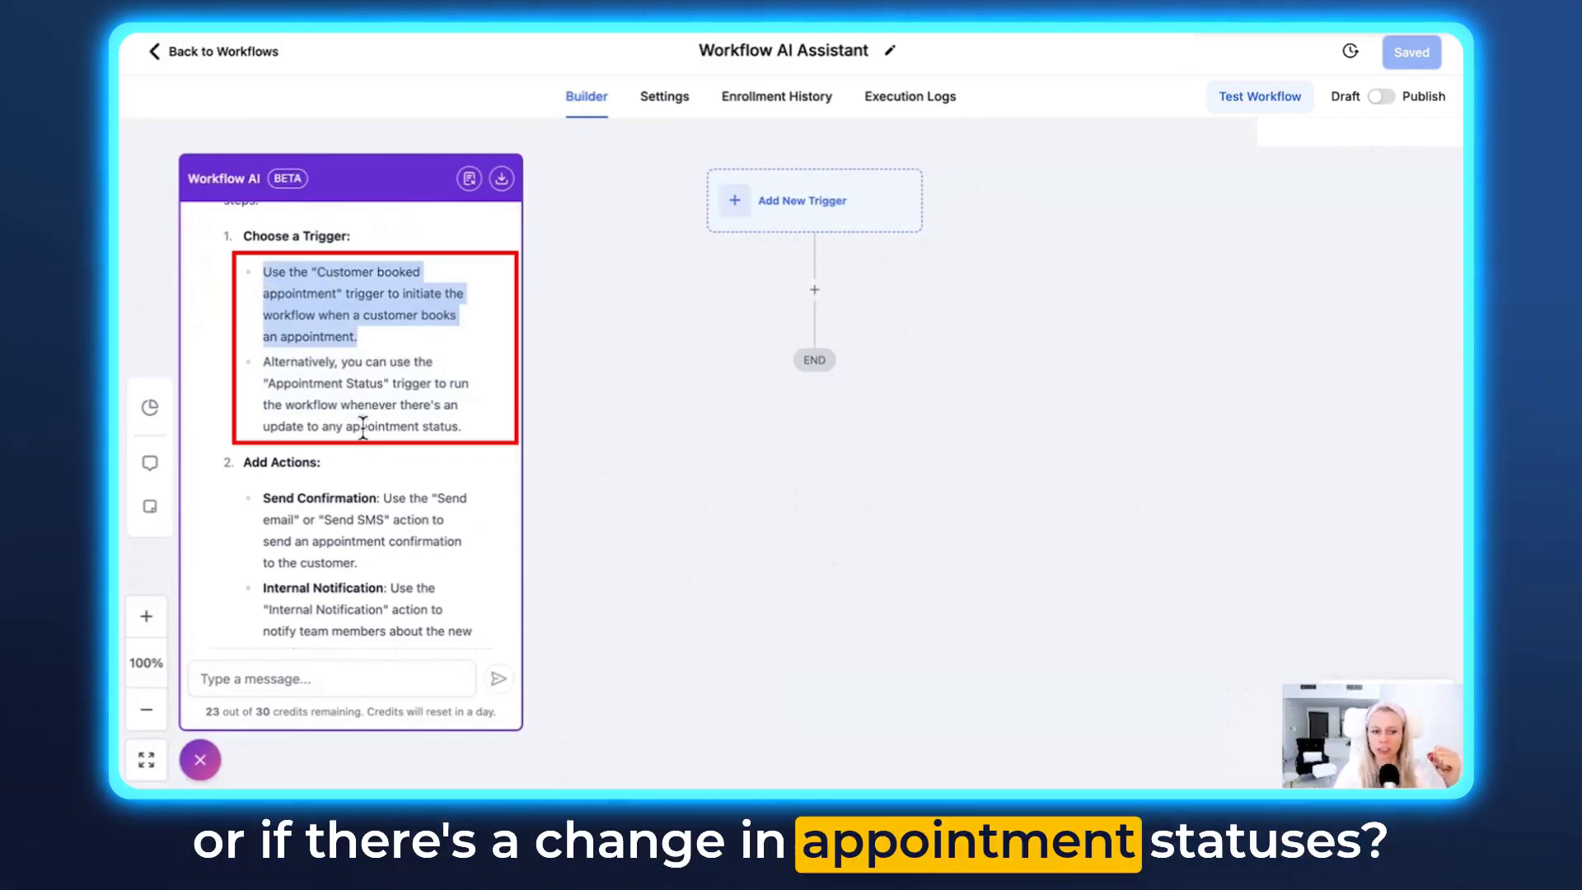
Step: Examine the answer's Add Actions section, covering the confirmation, internal notification and appointment status actions
scroll(361, 429, down, 4)
mouse_move(244, 247)
mouse_down()
mouse_move(324, 247)
mouse_move(358, 282)
mouse_up()
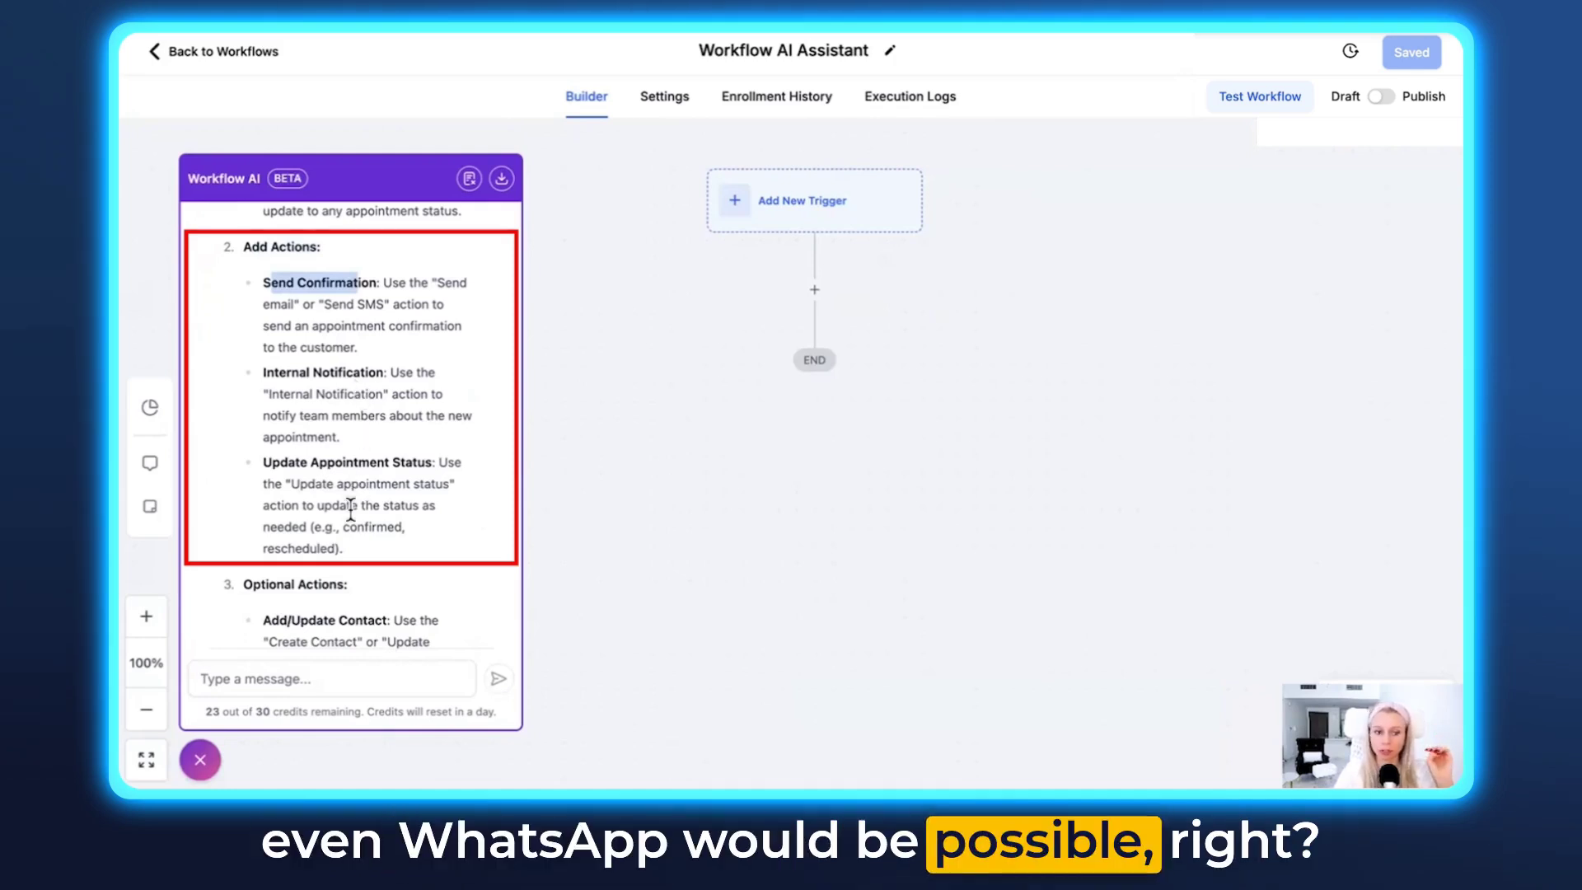
drag(269, 394, 387, 394)
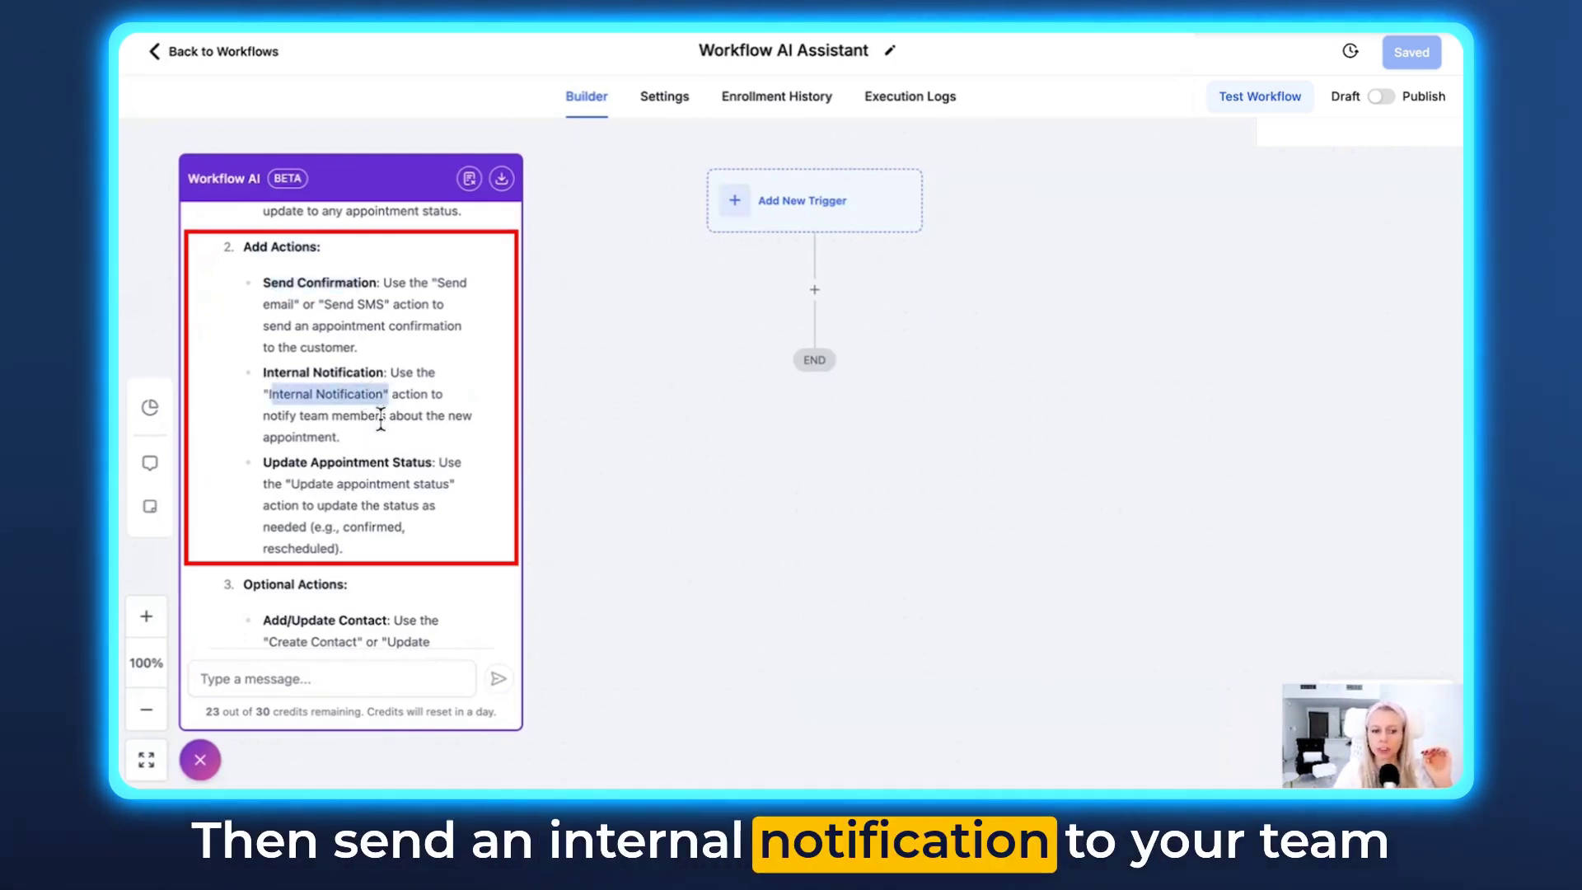
scroll(369, 446, down, 1)
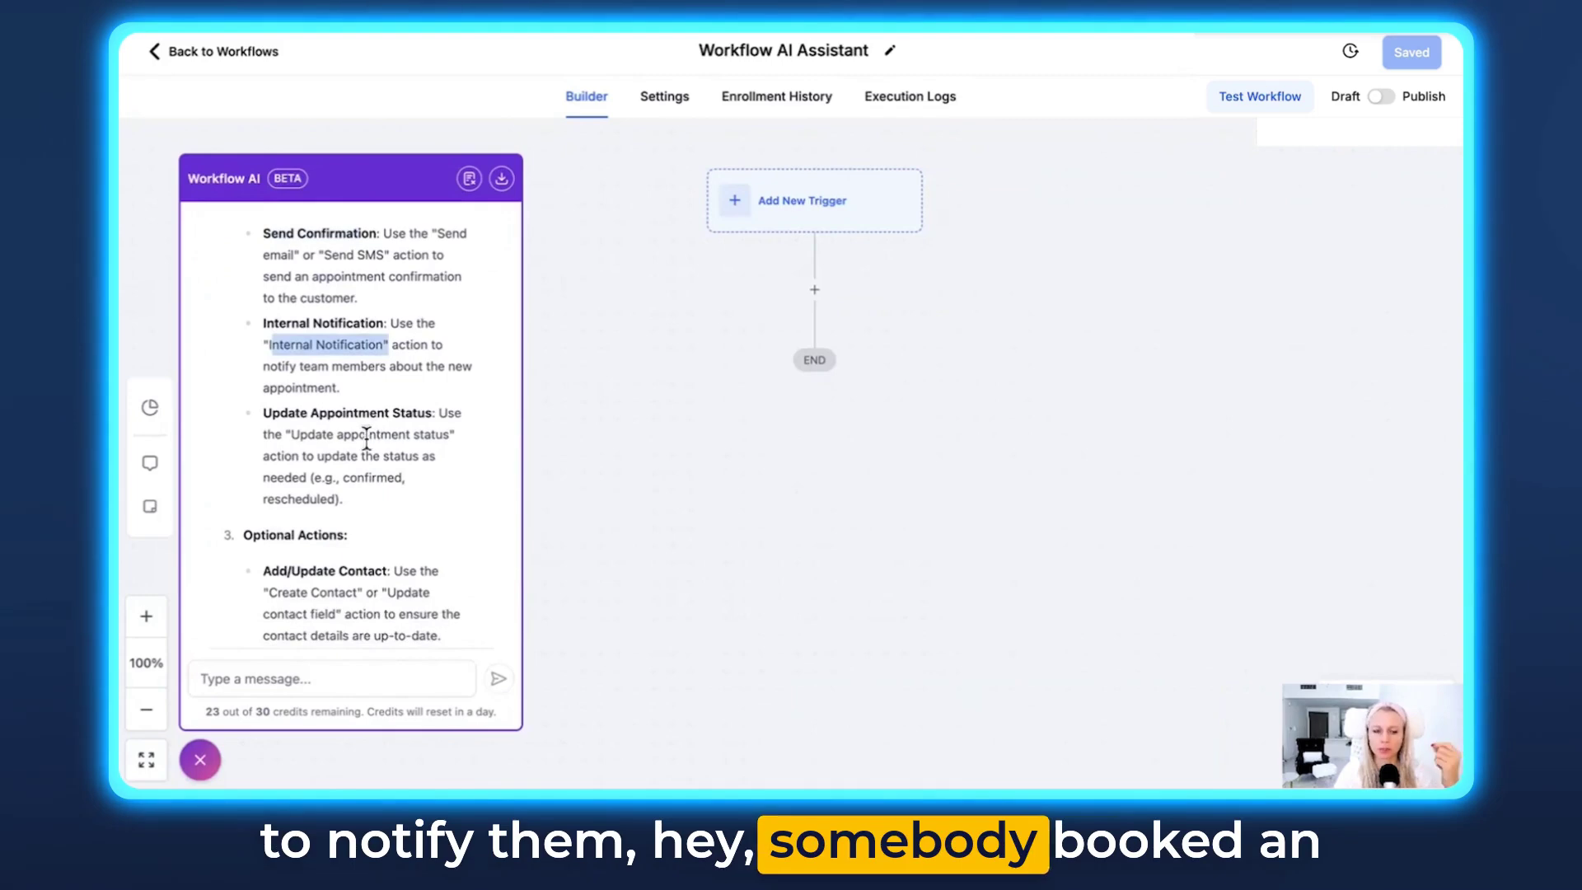
scroll(365, 435, down, 1)
drag(263, 356, 430, 356)
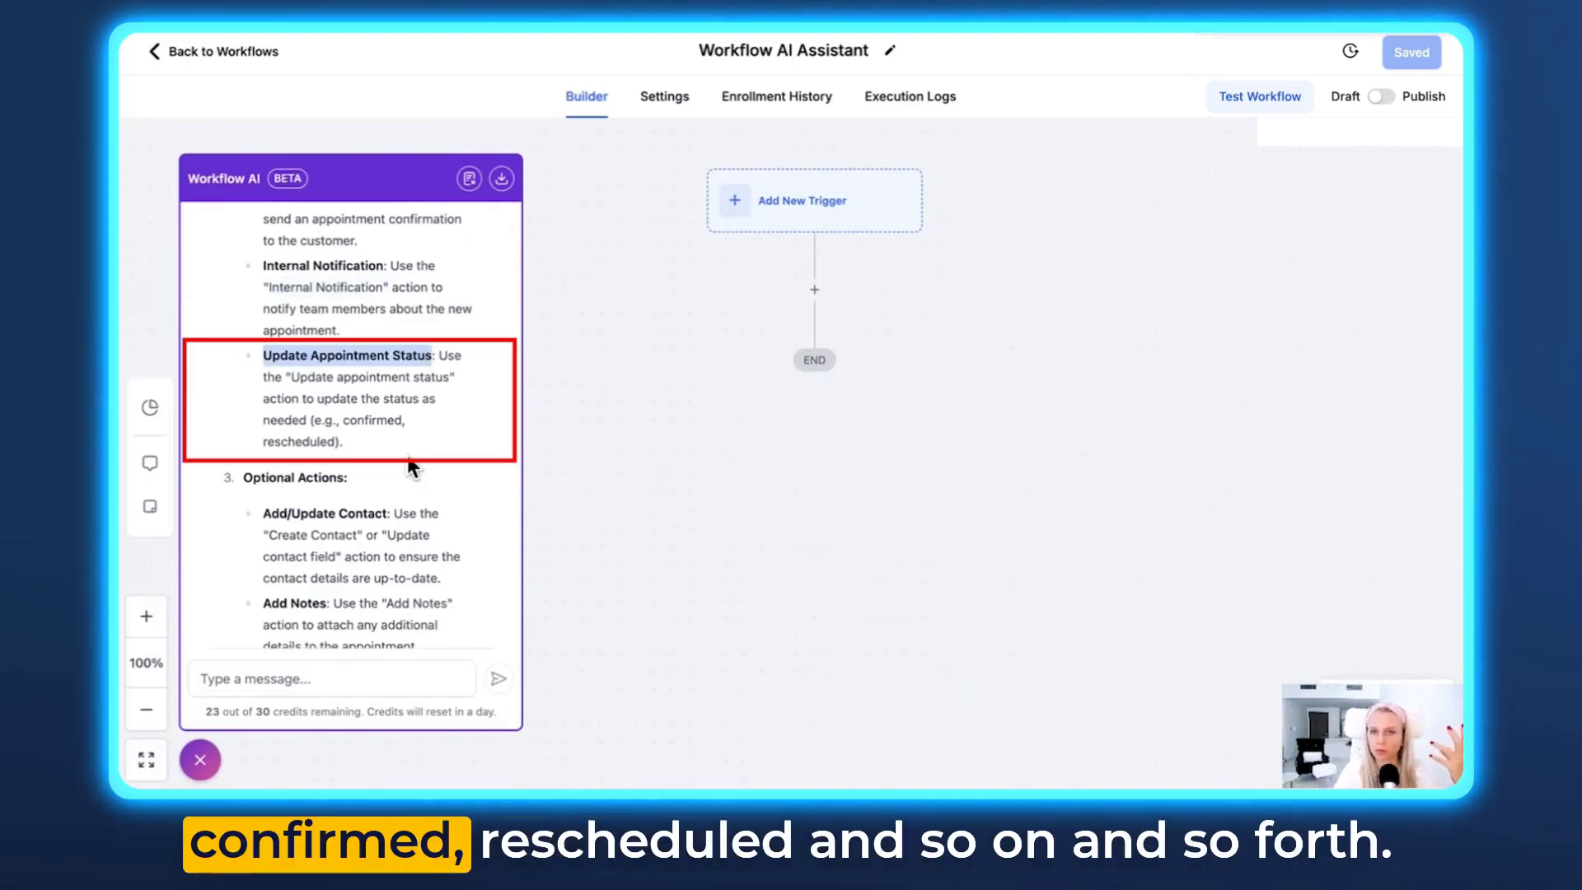
Step: Read the answer's optional actions, logic and testing sections, and open the workflow test
scroll(417, 591, down, 3)
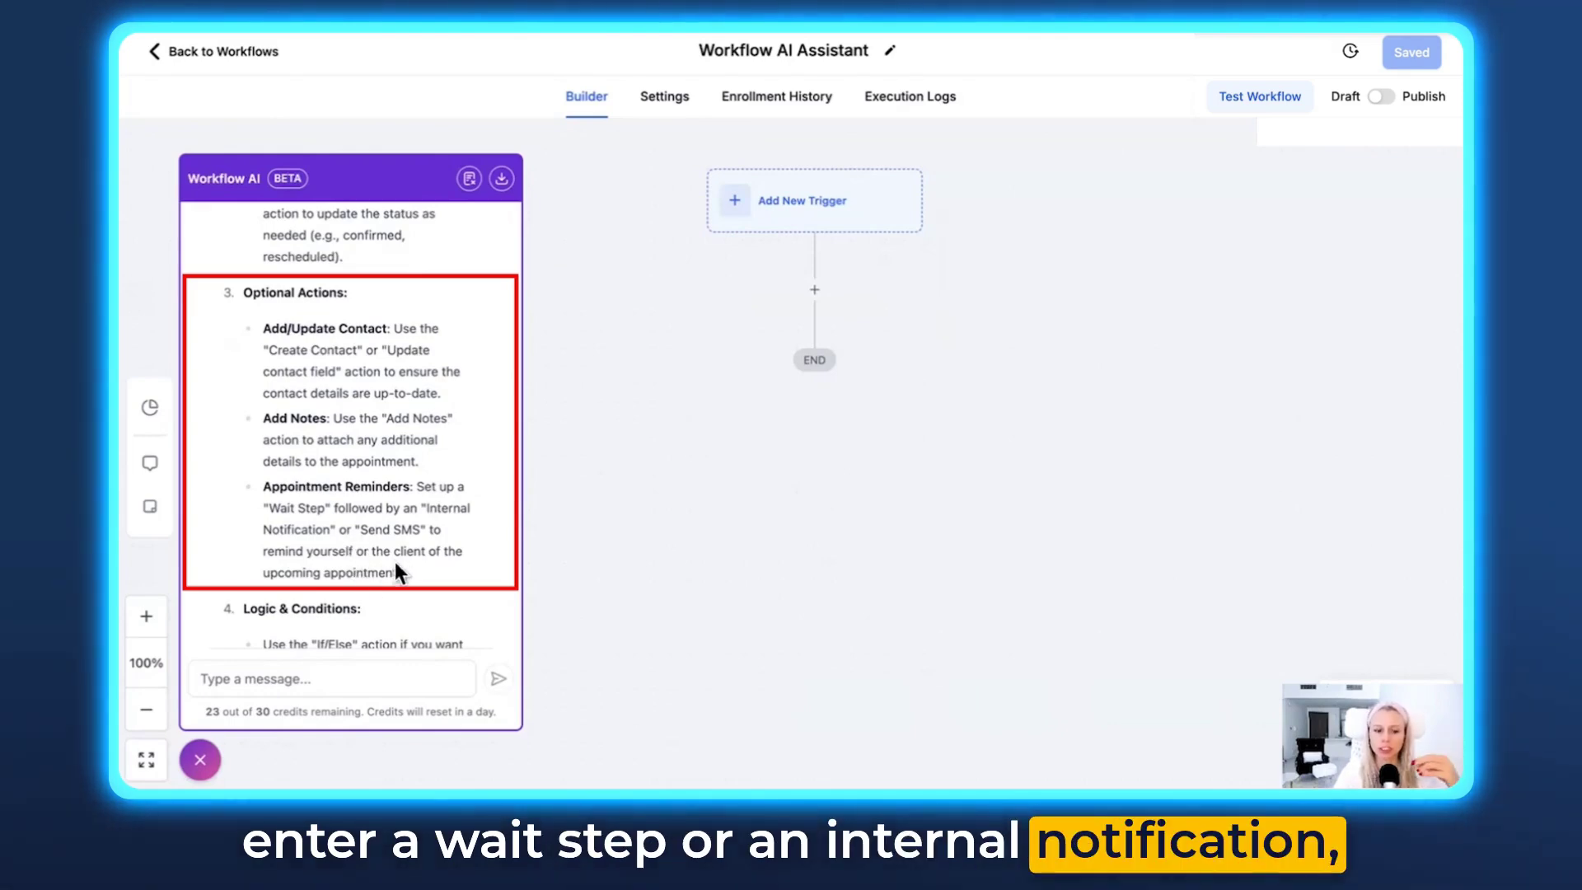
scroll(345, 540, down, 3)
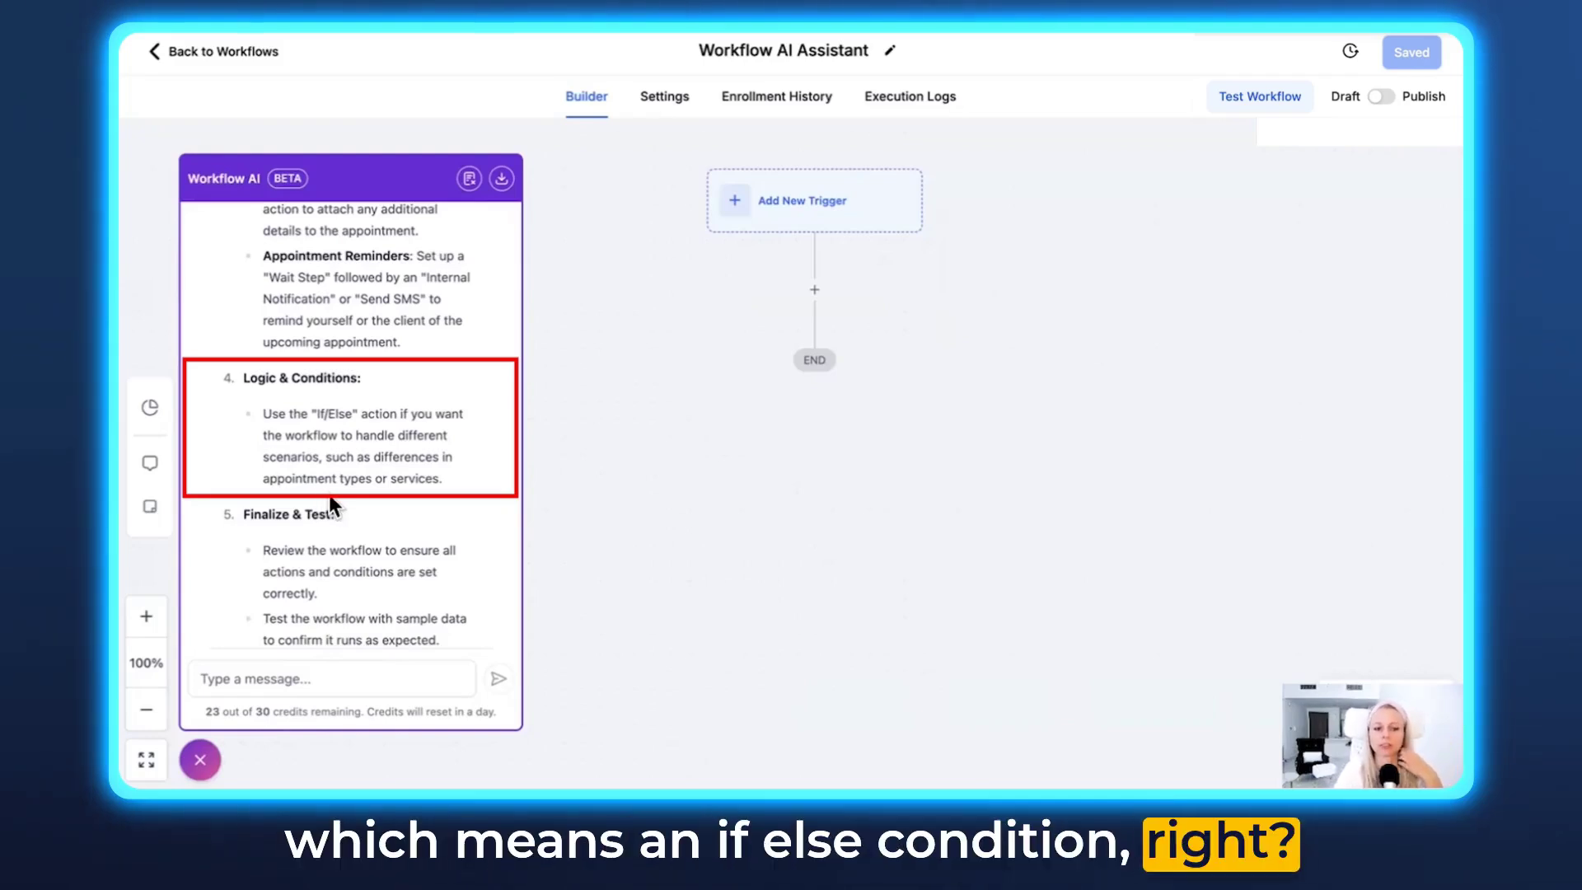
scroll(329, 494, down, 3)
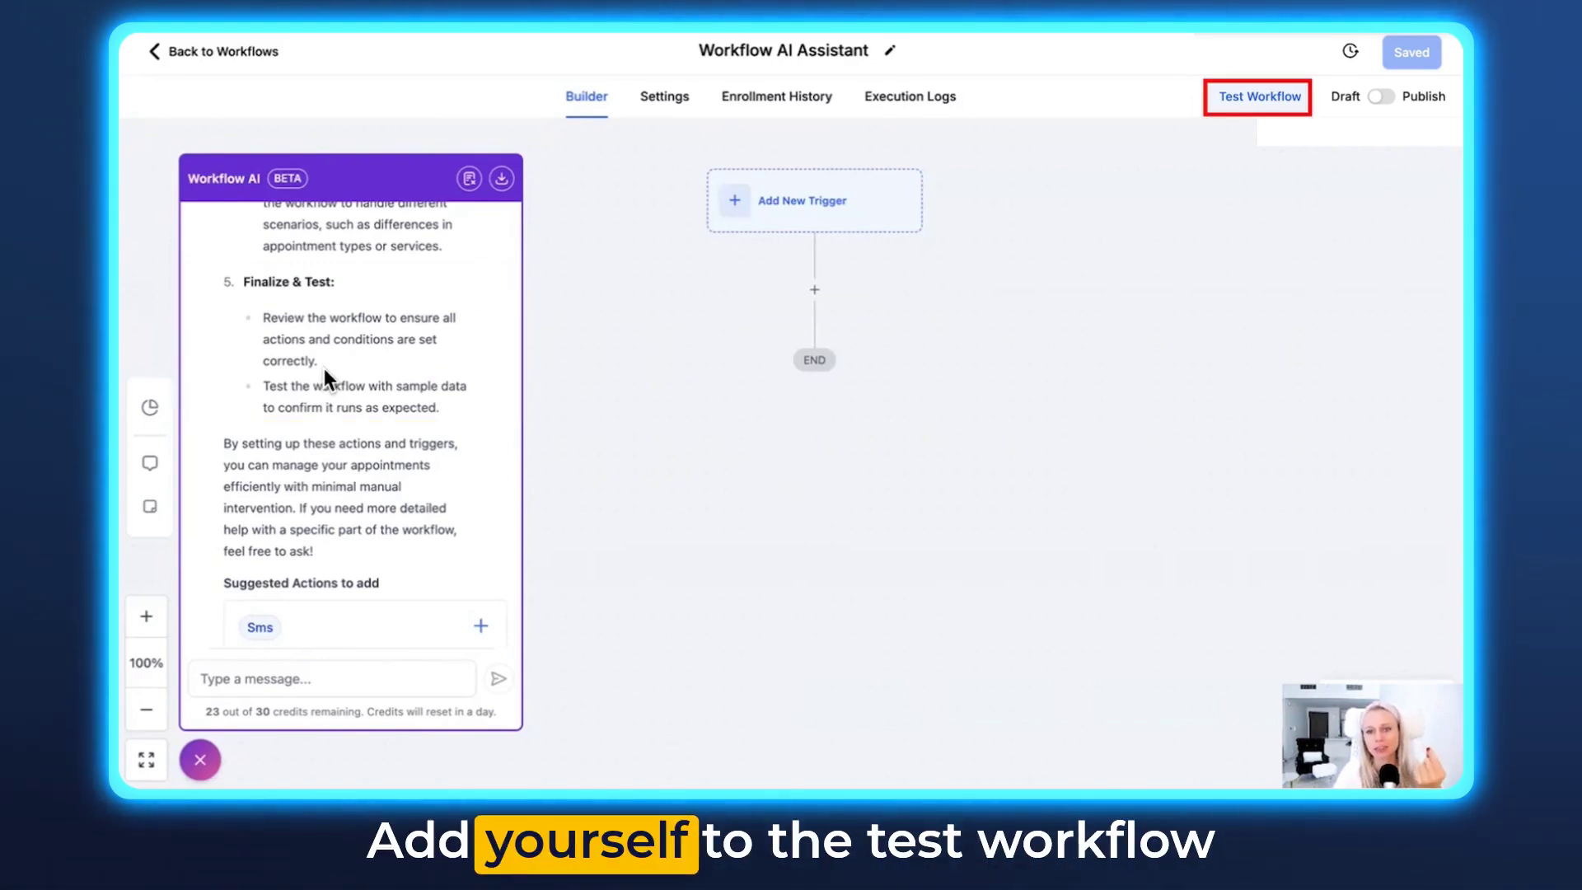
click(1252, 99)
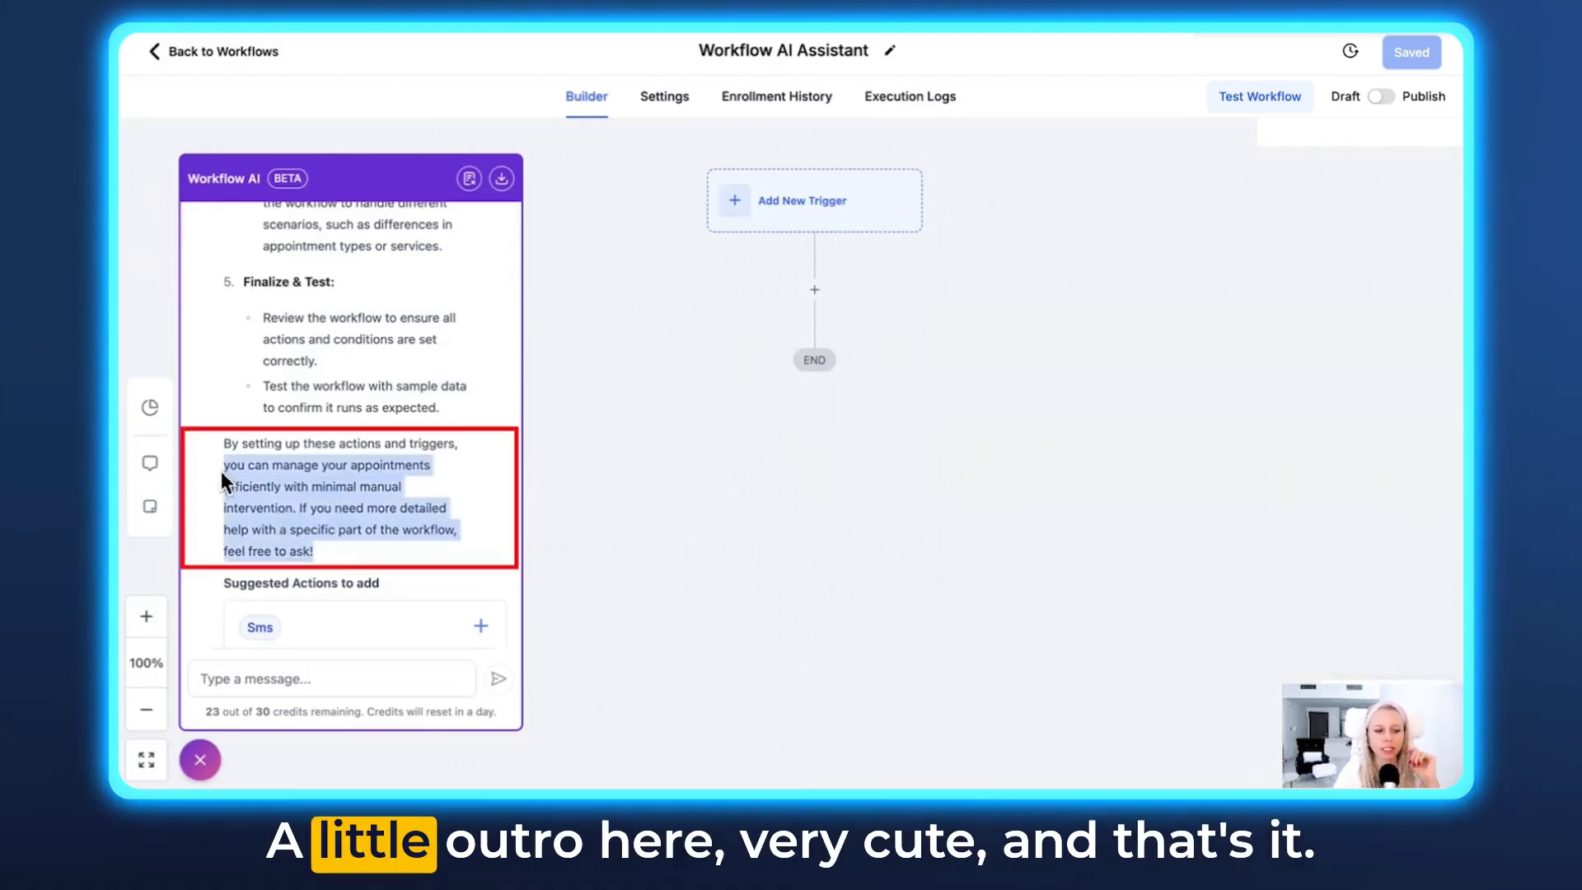
Step: Review the suggested appointment actions and ask the assistant "What are best practices for appointment reminders in workflows?"
scroll(395, 530, down, 3)
scroll(368, 614, down, 1)
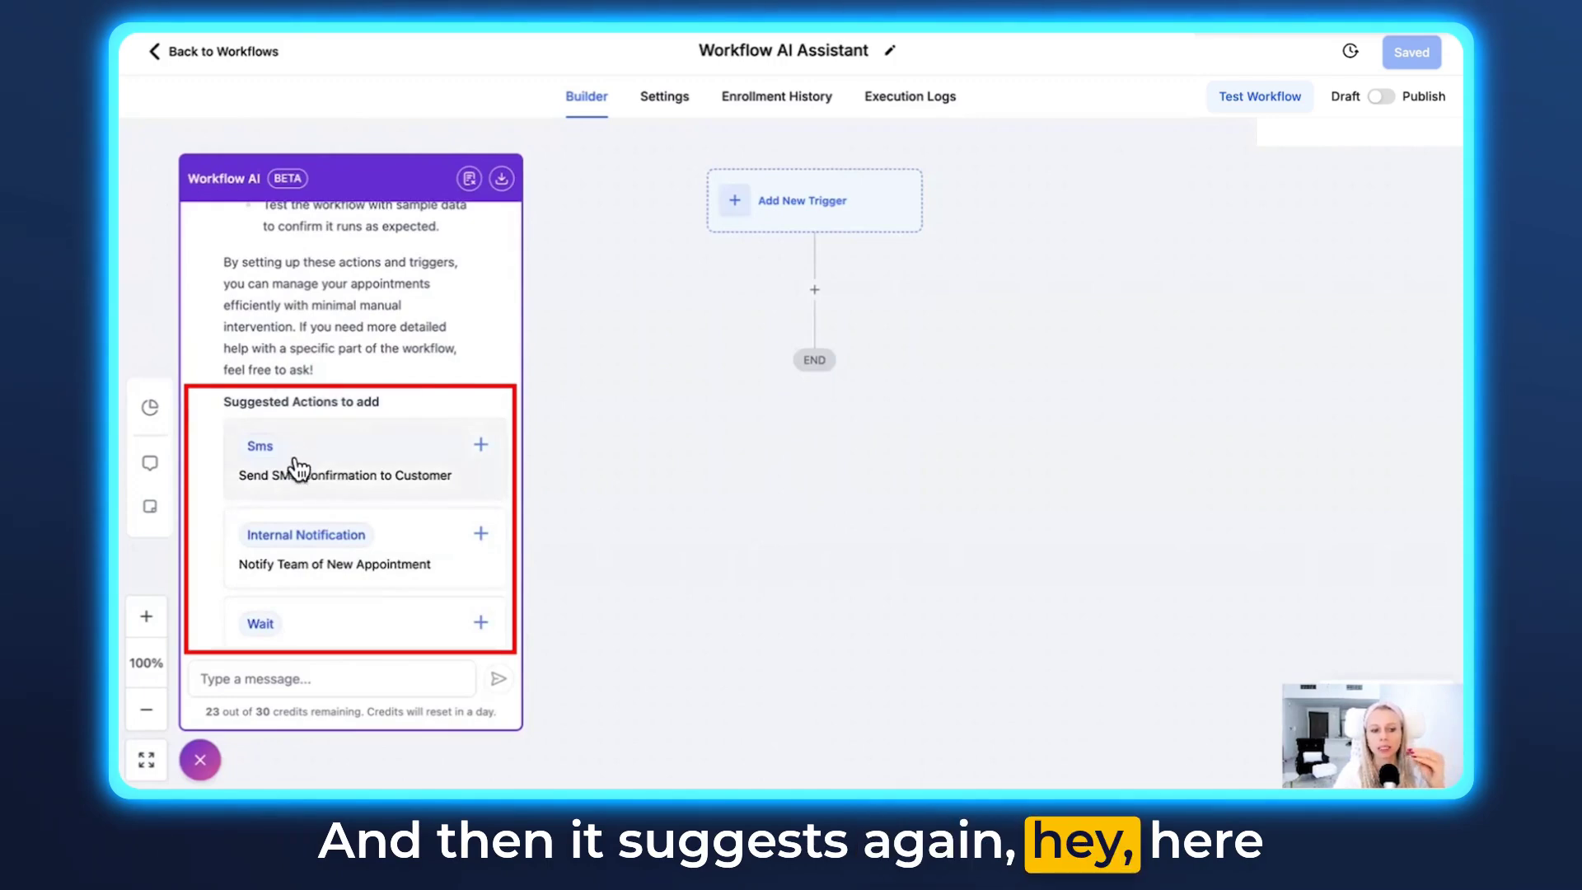
scroll(335, 469, down, 5)
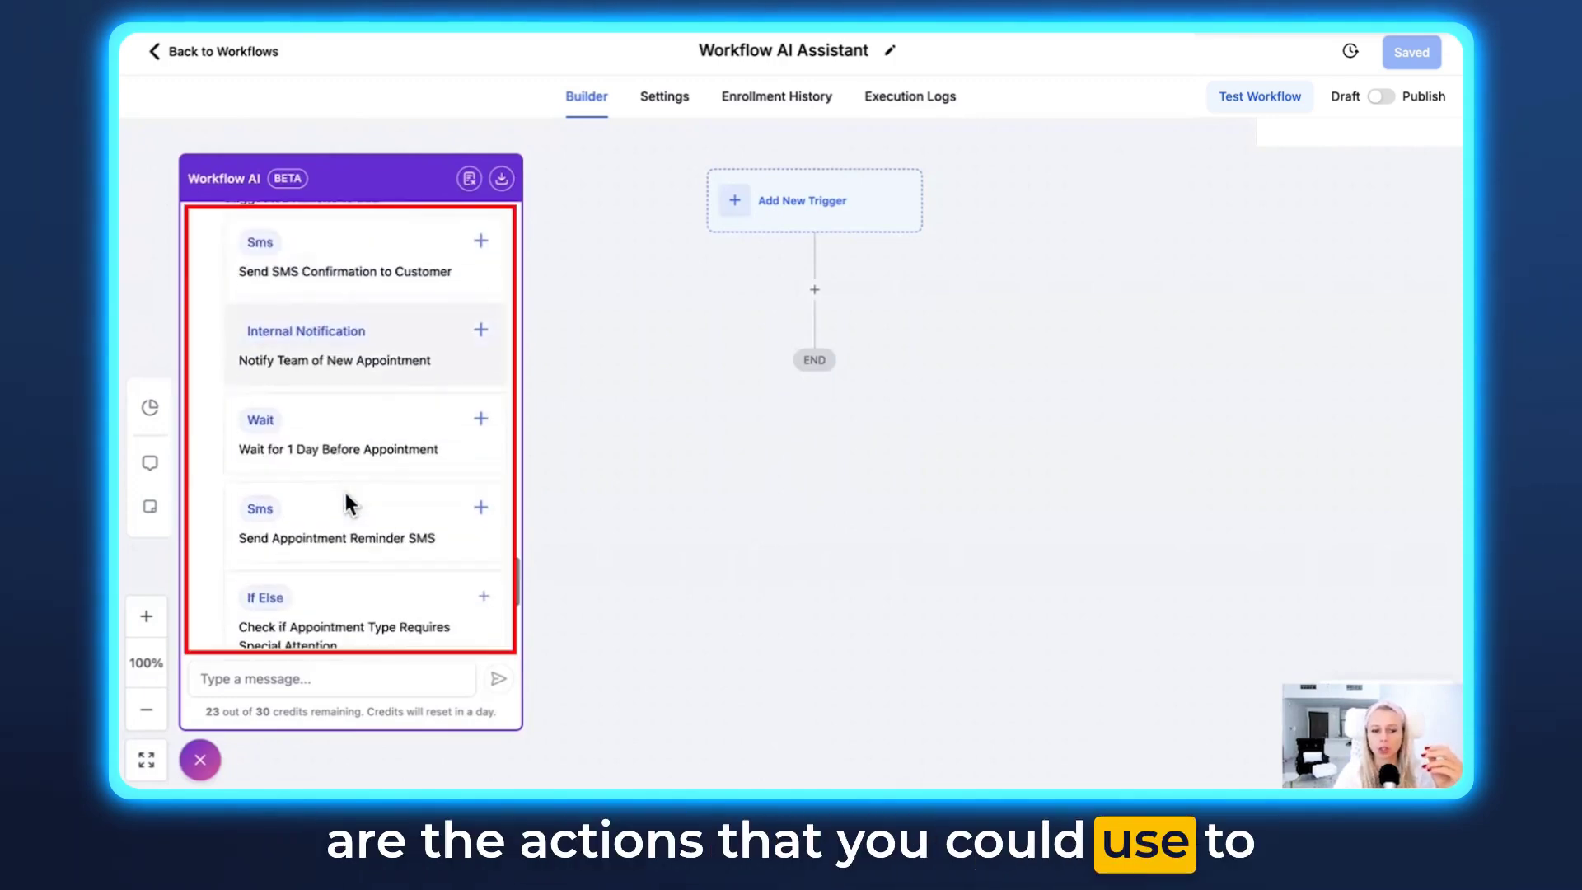
scroll(344, 498, down, 5)
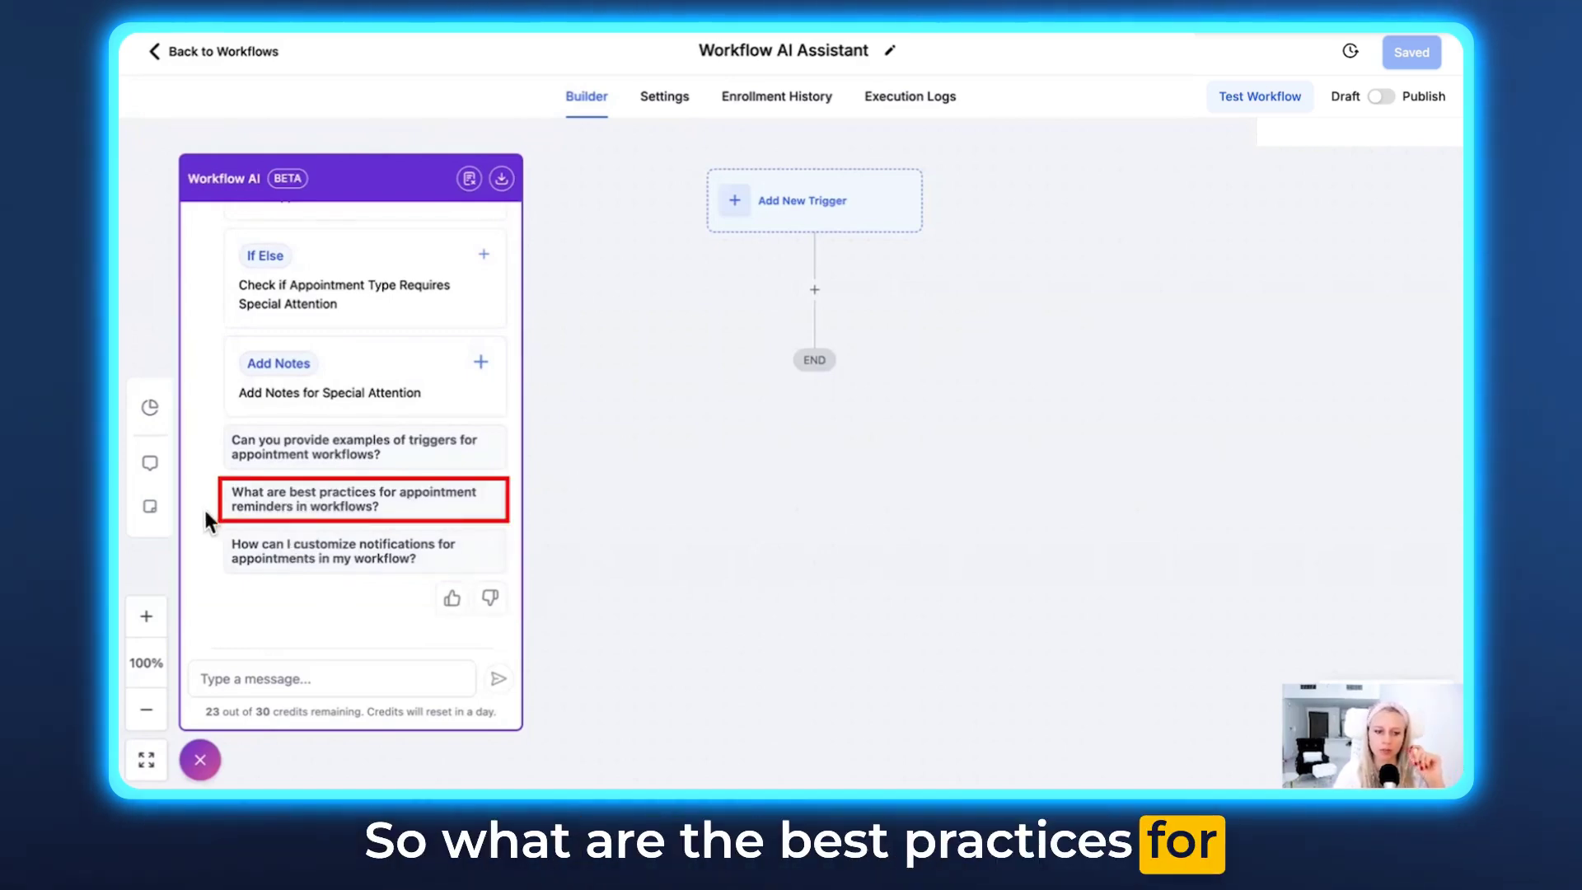
click(394, 511)
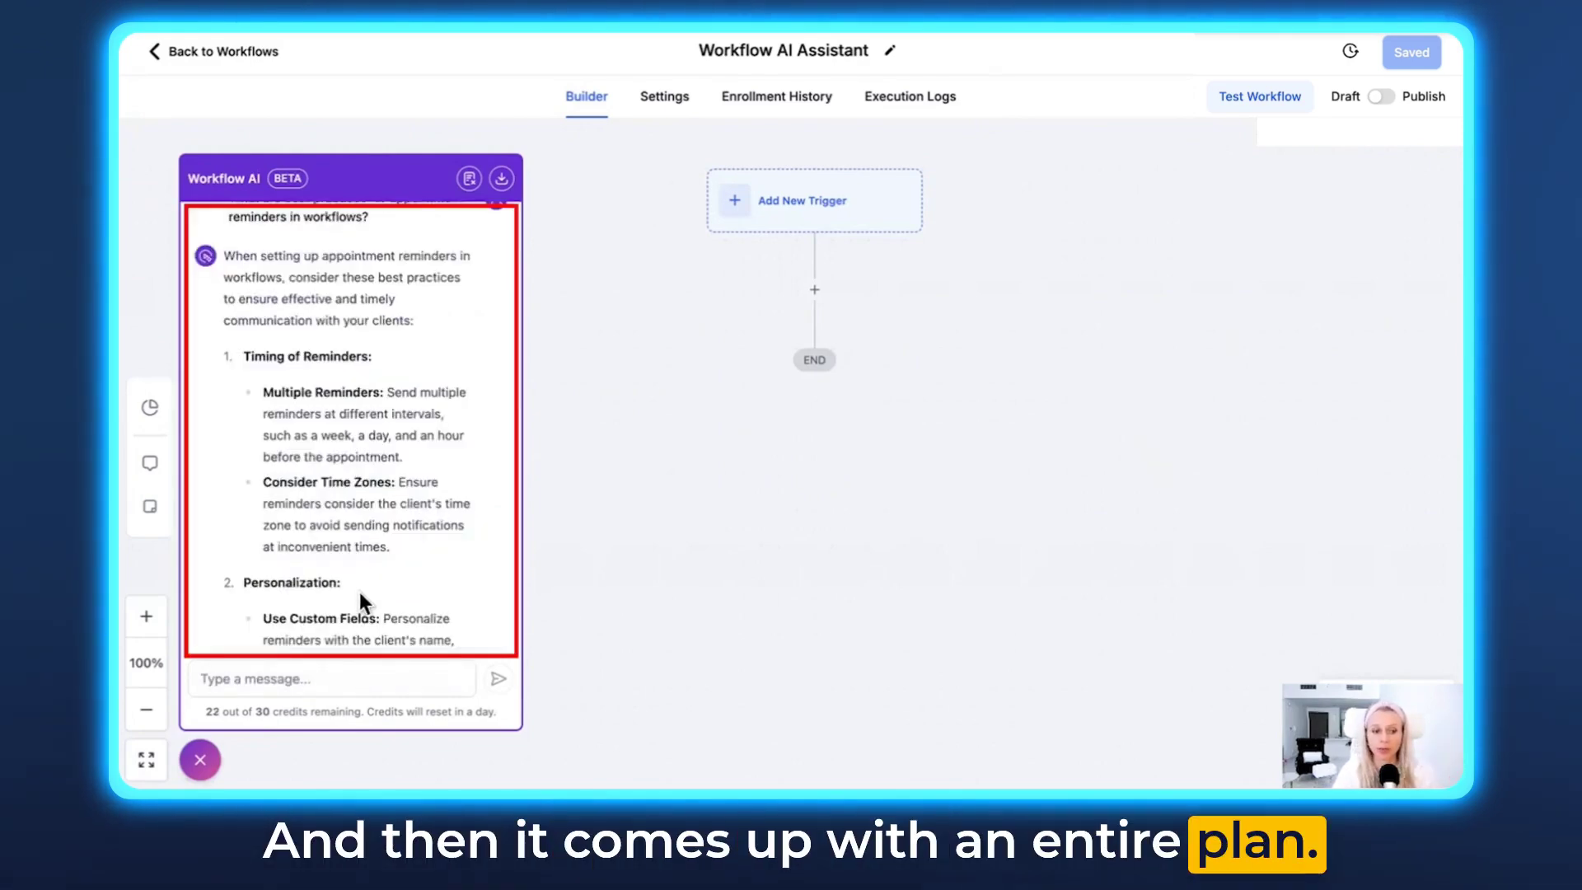
scroll(359, 592, down, 3)
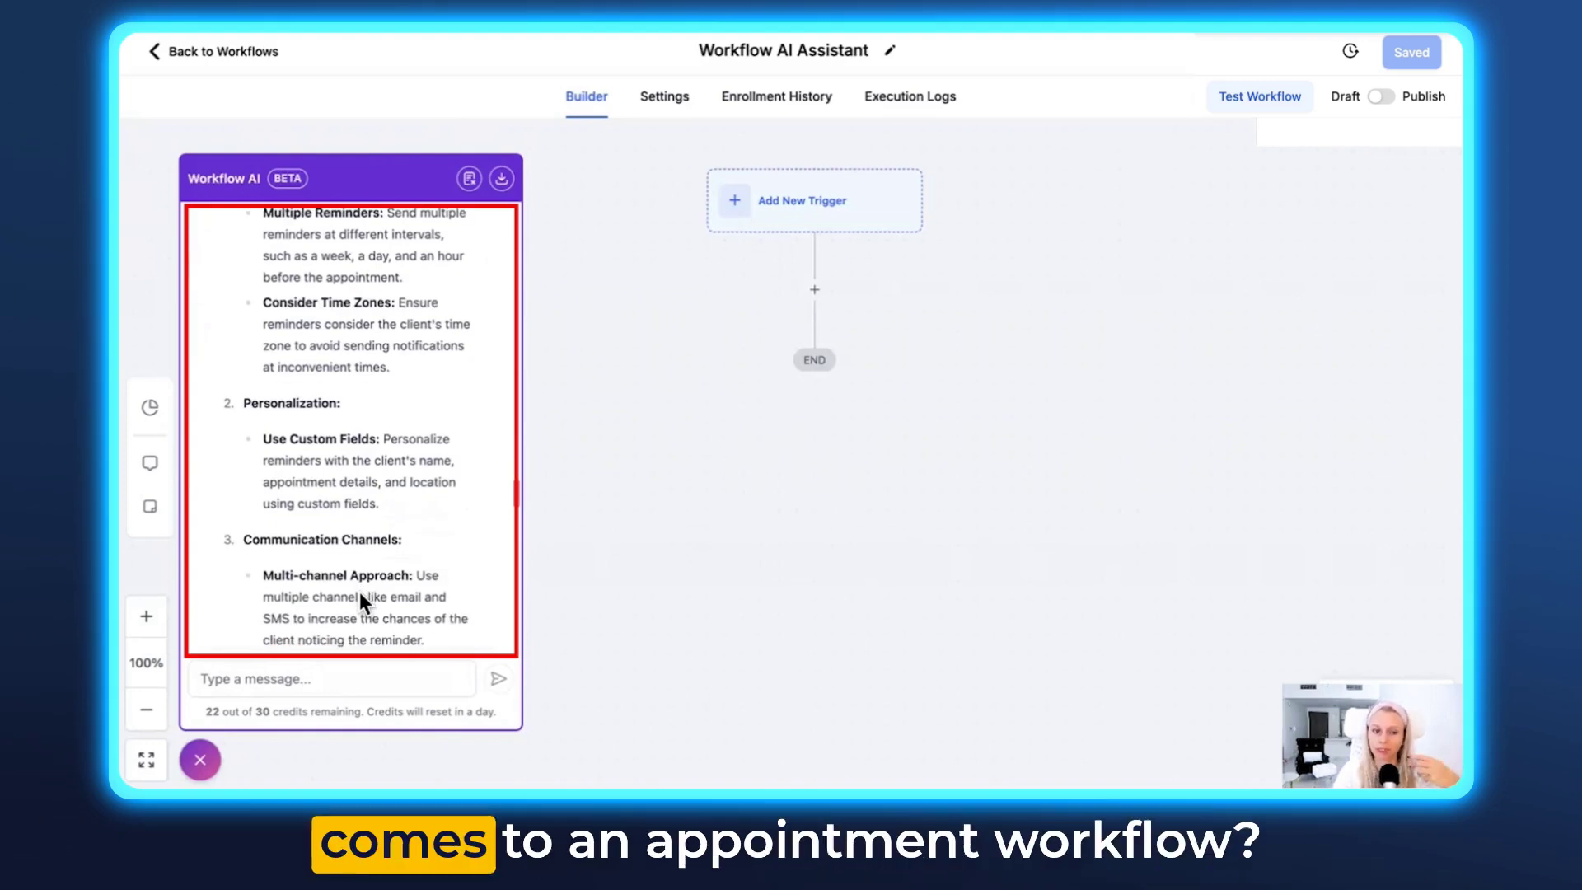
Step: Review the appointment reminder best practices with their suggested actions and rate the answer as helpful
scroll(370, 585, down, 10)
scroll(370, 584, down, 10)
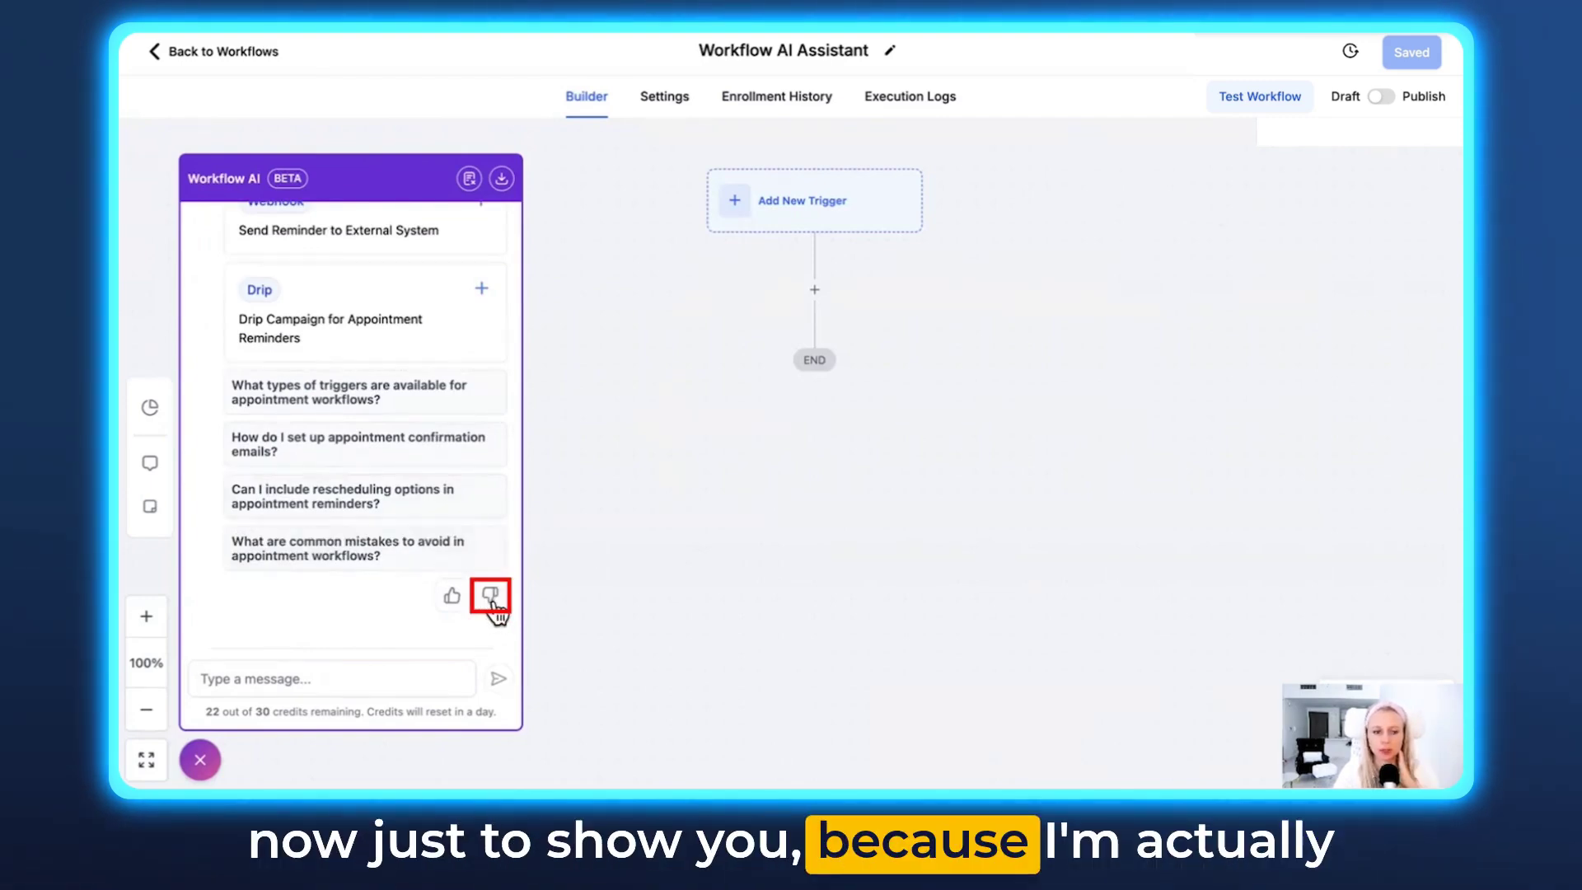
scroll(420, 527, up, 3)
scroll(421, 527, down, 3)
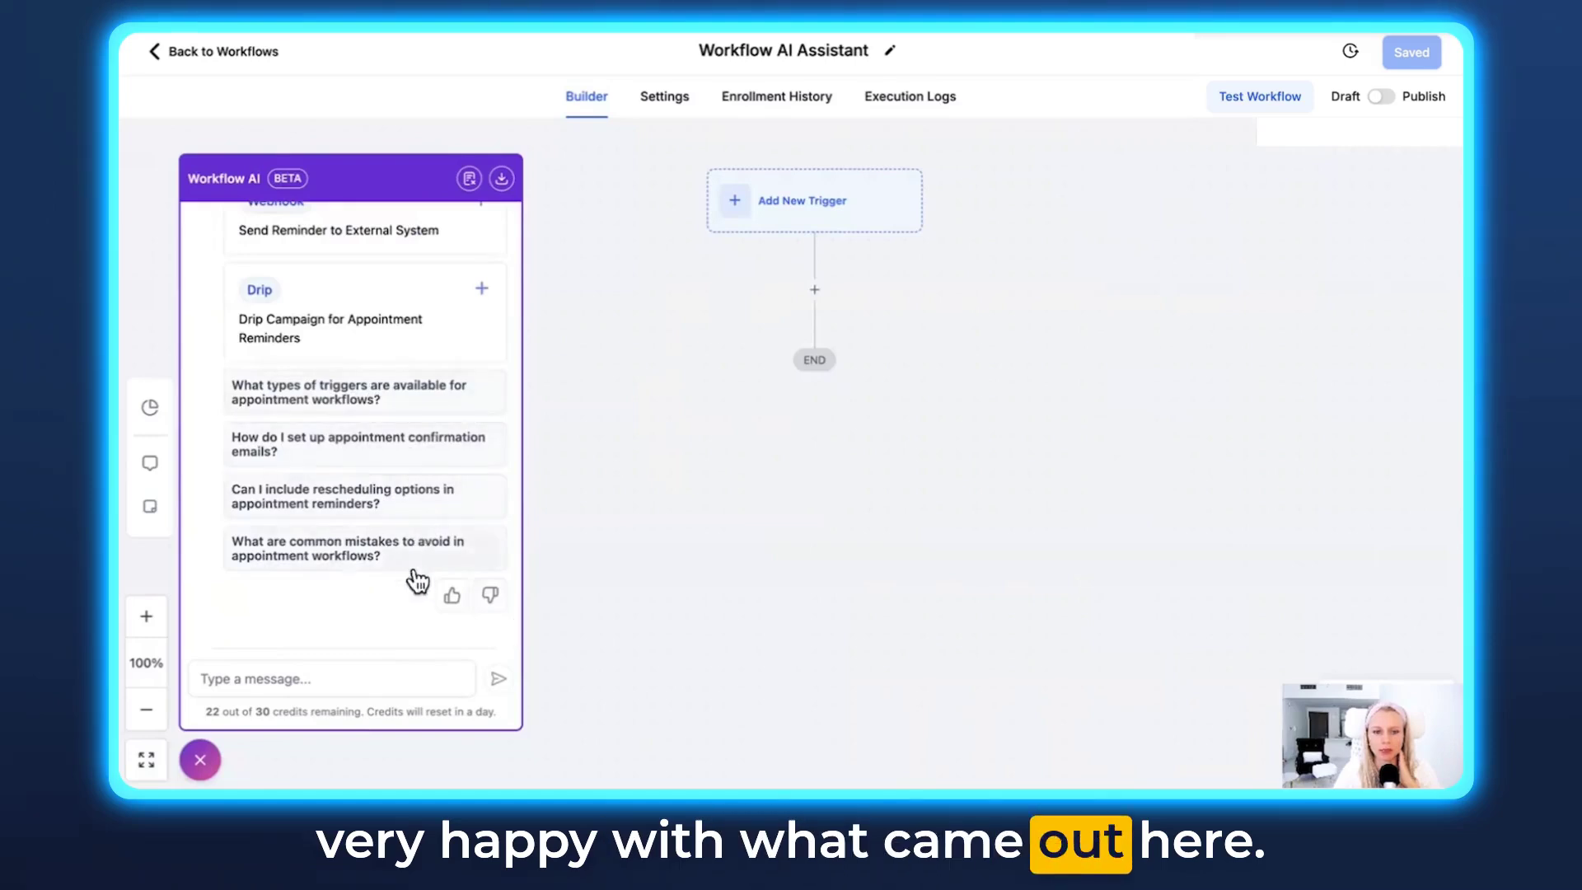
drag(681, 542, 677, 513)
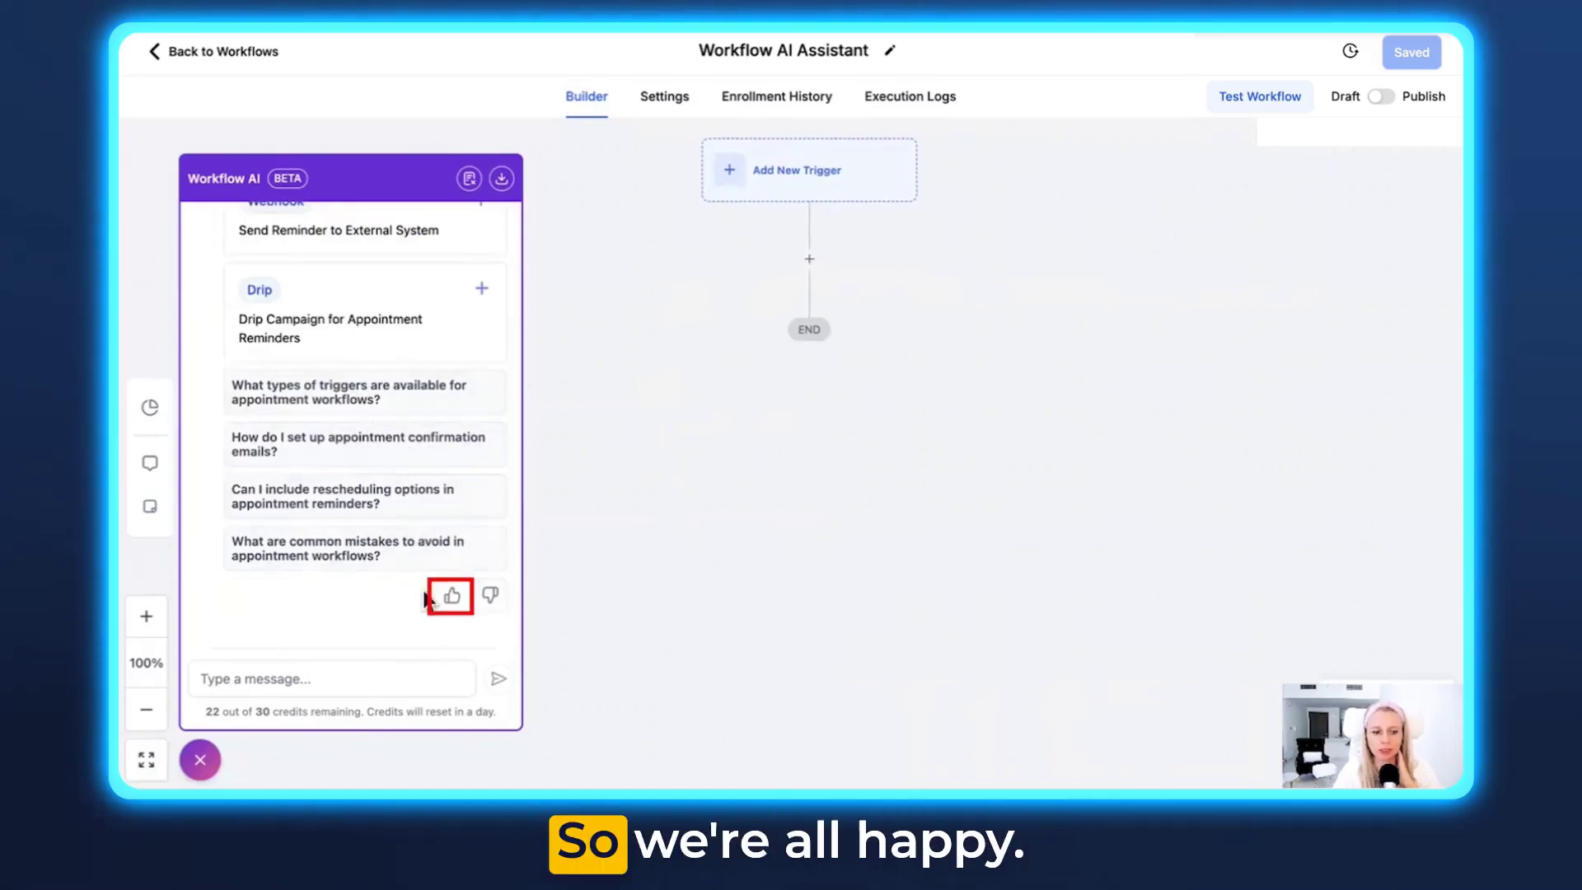
click(452, 596)
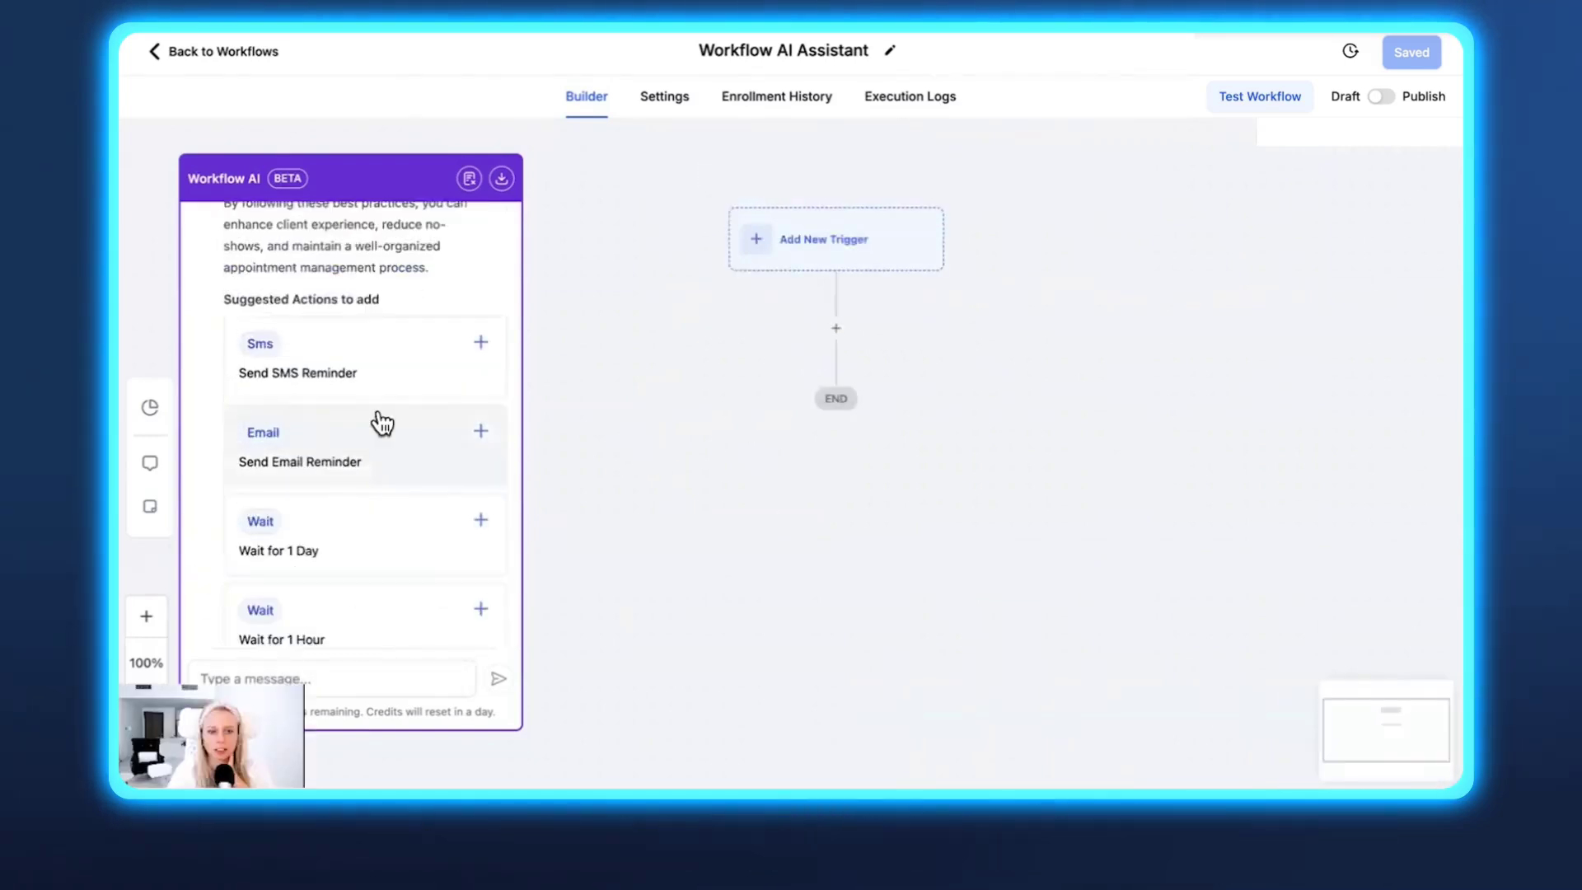
Step: Add the suggested Send SMS Reminder action beneath the trigger with the message "Thank you for booking!" and save it
scroll(387, 462, up, 2)
scroll(383, 460, down, 1)
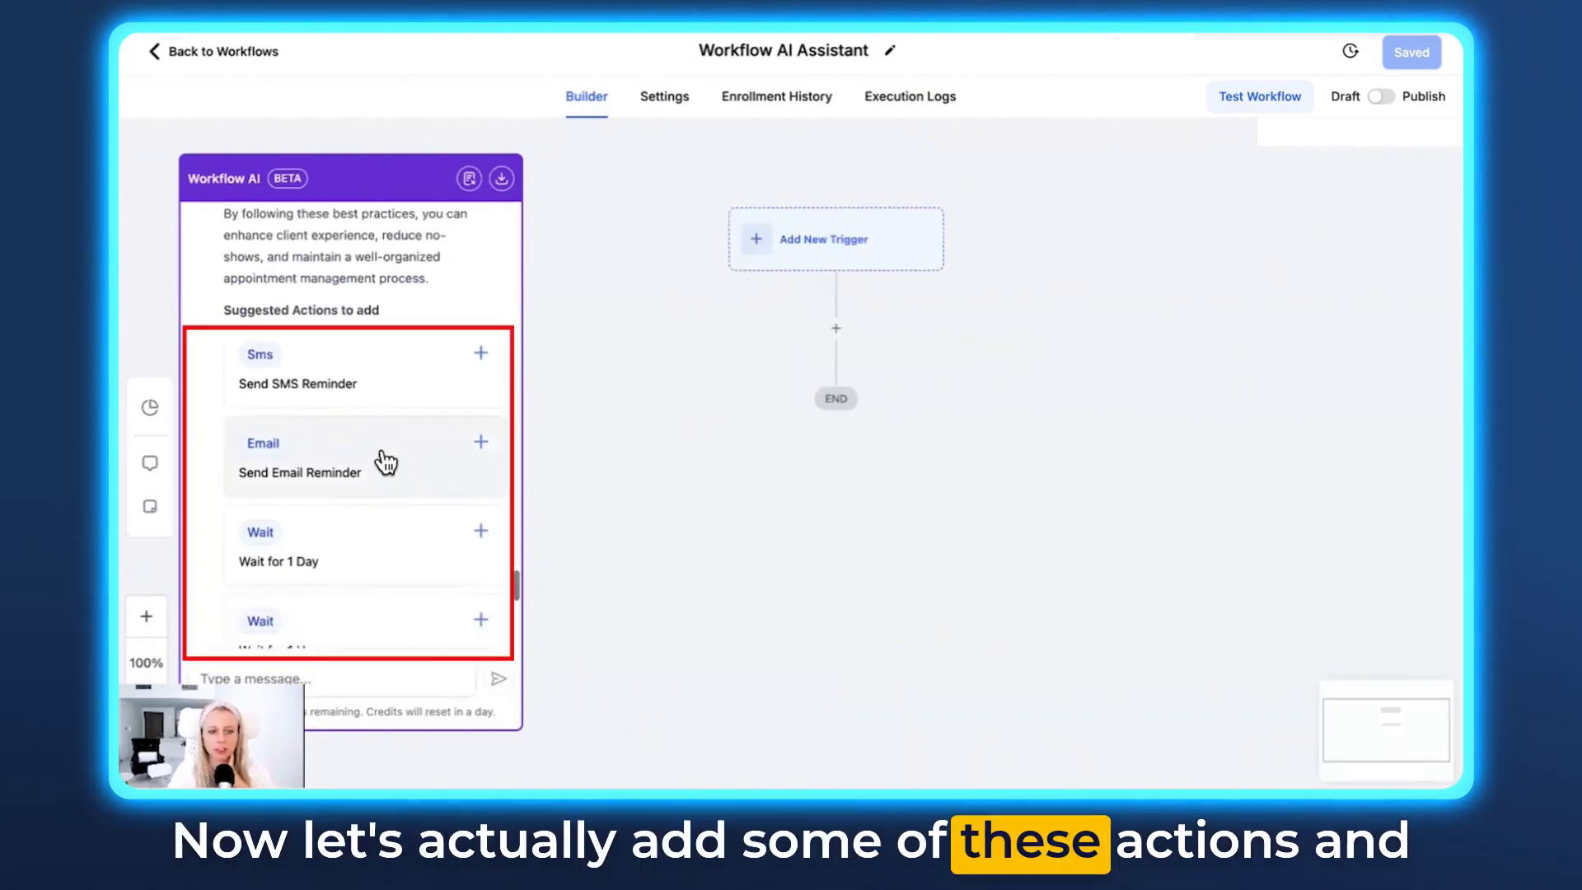
scroll(440, 497, up, 1)
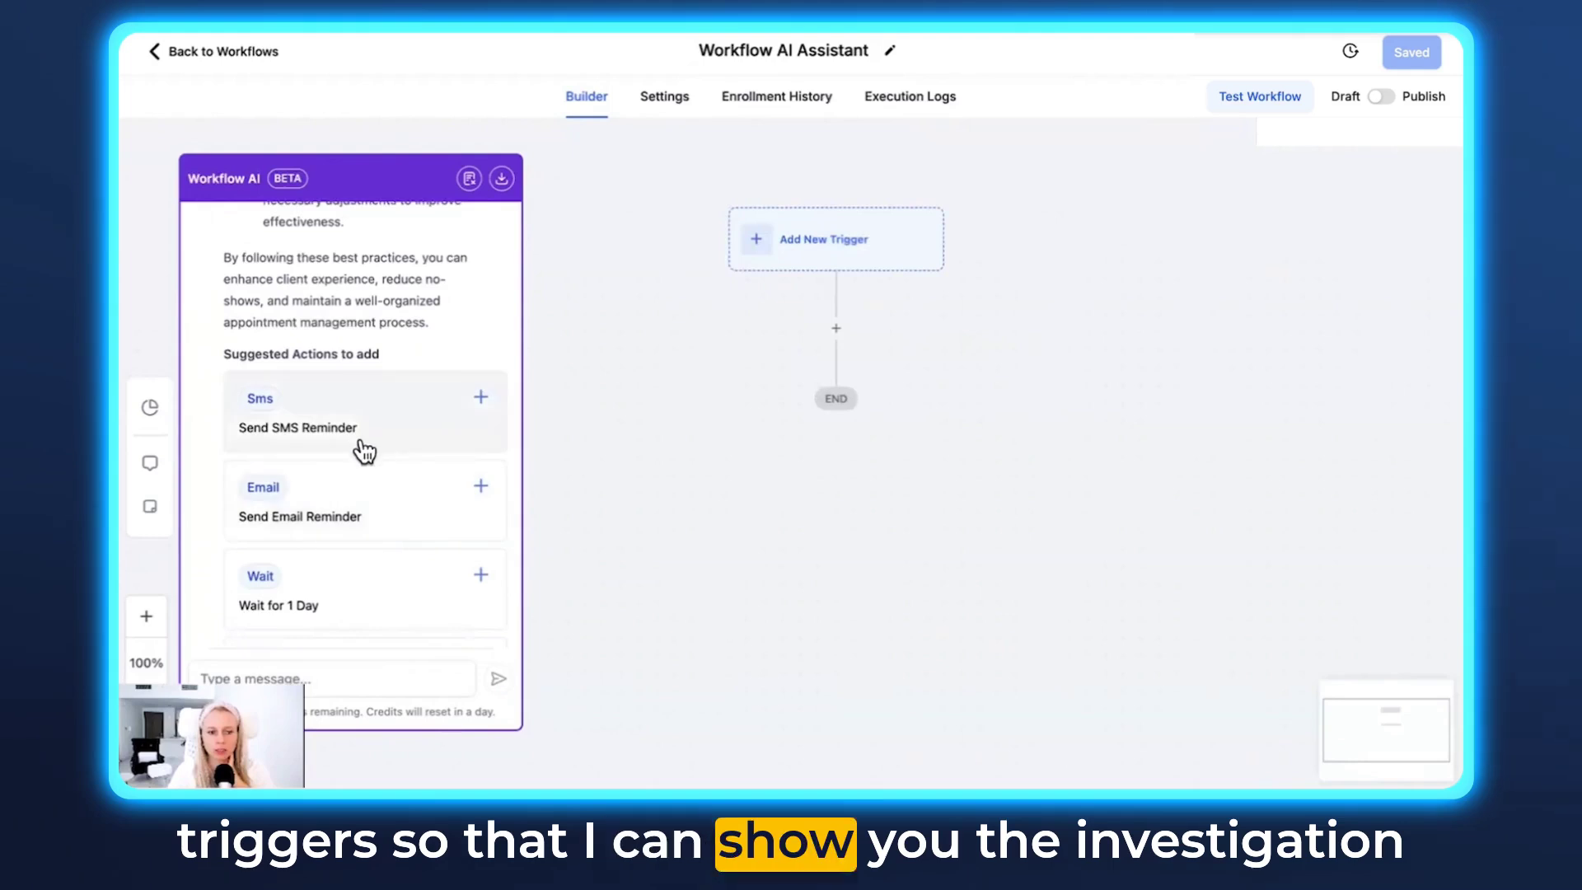
click(481, 399)
click(834, 331)
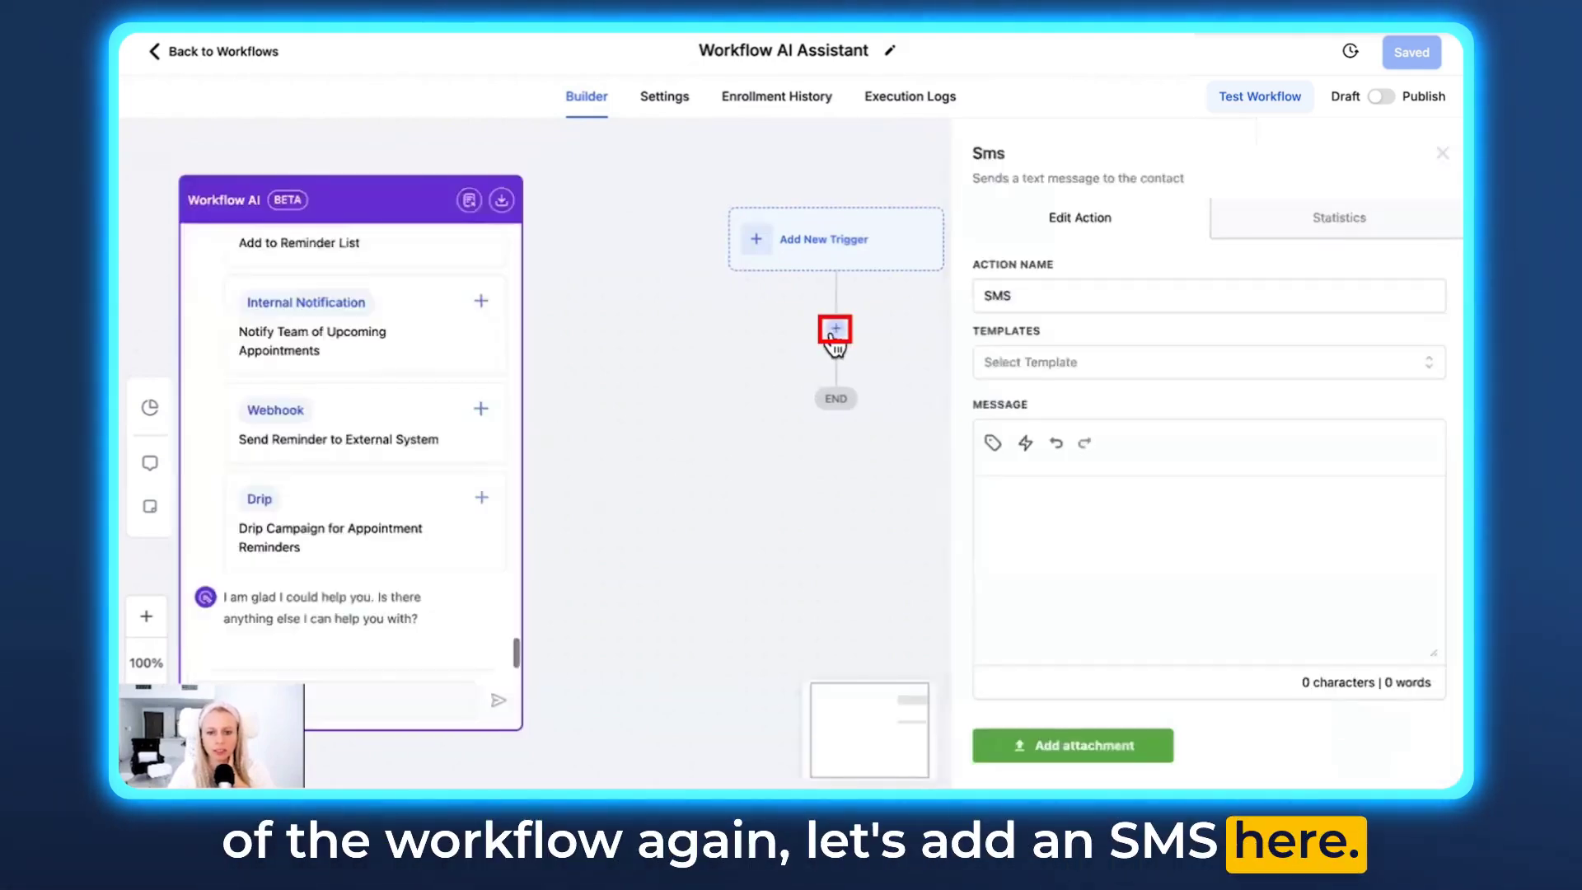
click(1404, 762)
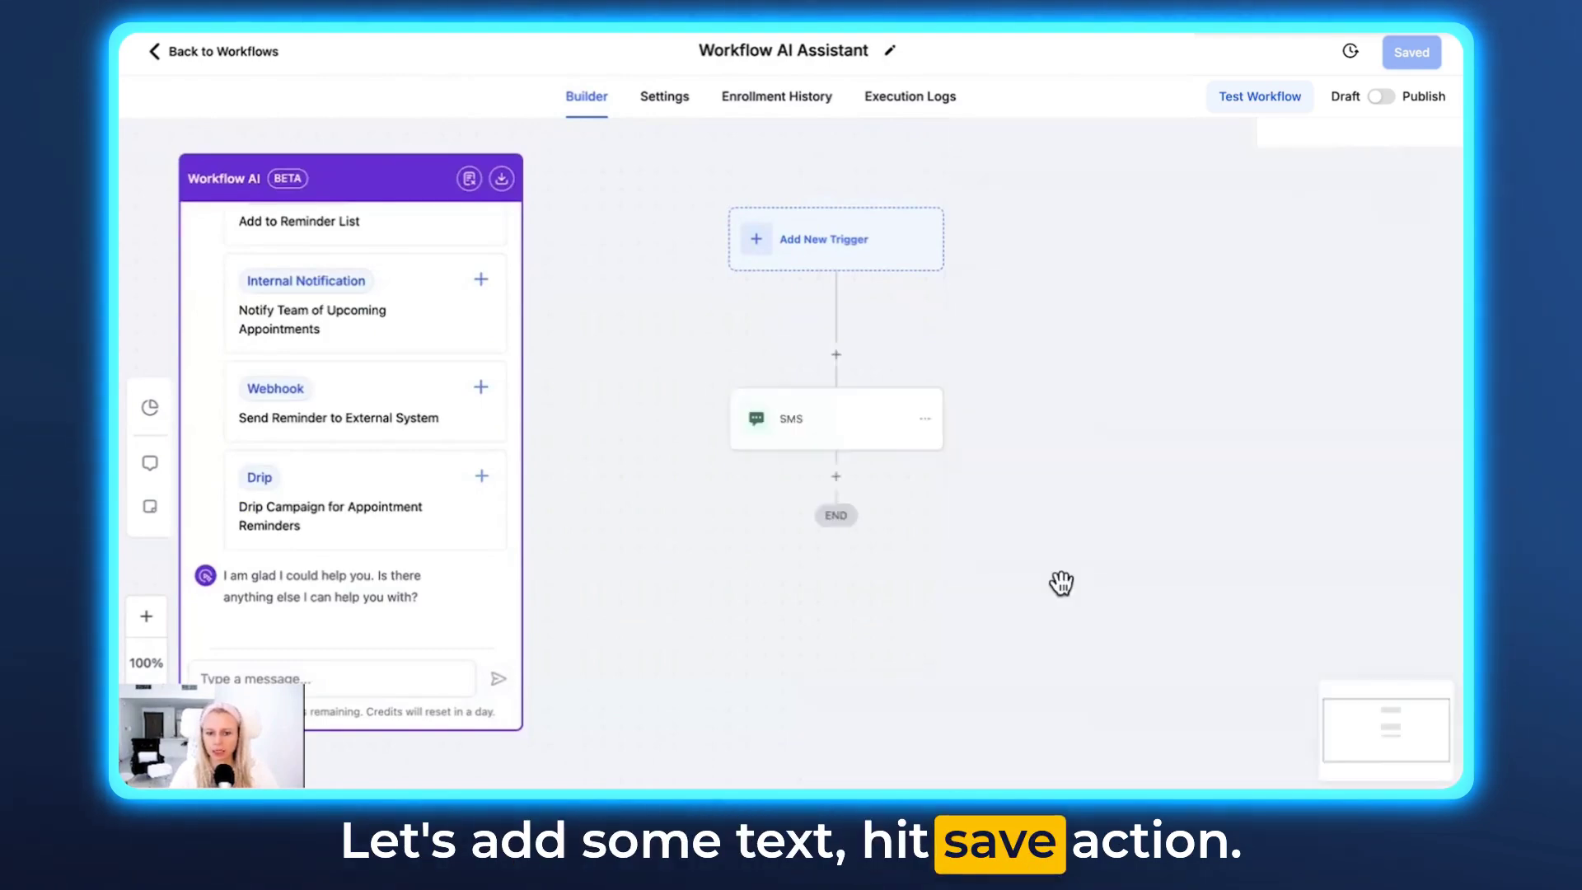
Step: Add the suggested Wait for 1 Hour action after the SMS and save it with a time delay of 1 hour
scroll(414, 547, up, 5)
click(478, 525)
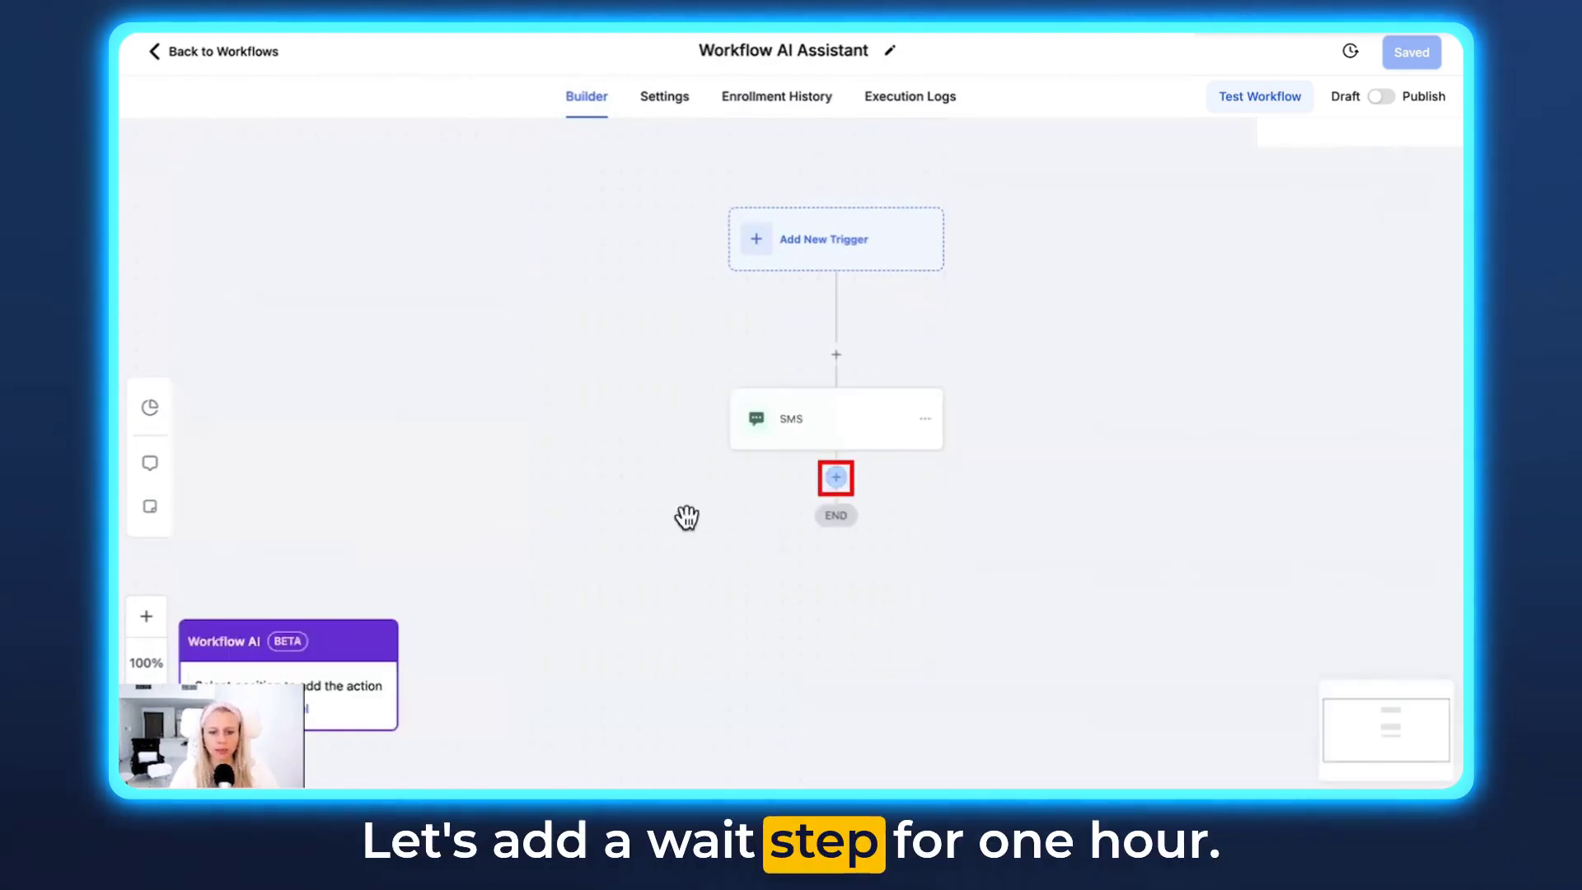
click(835, 478)
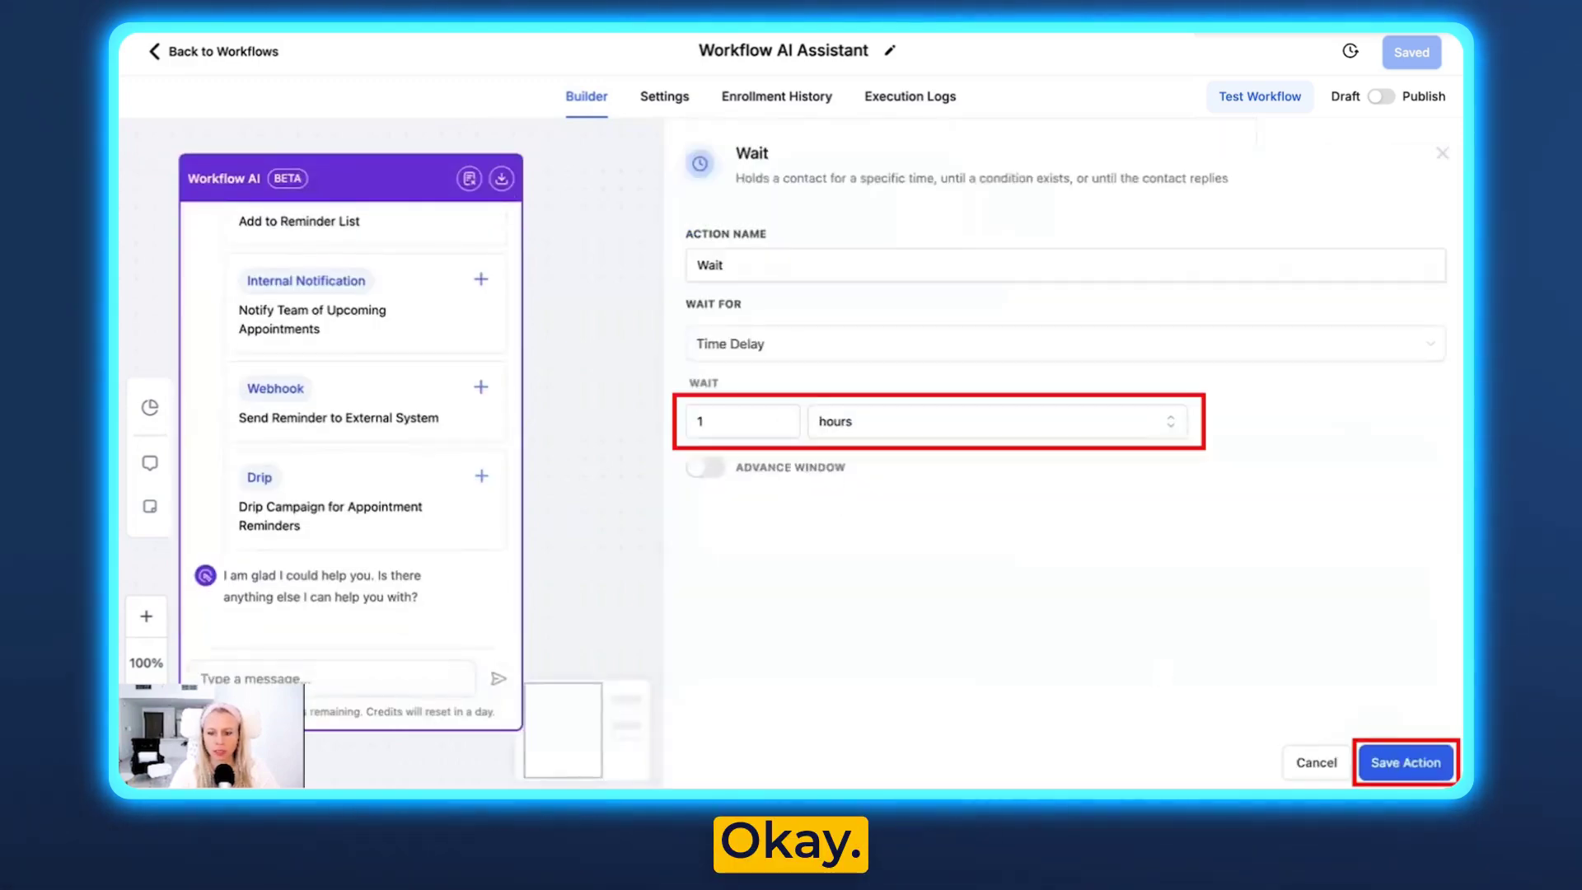
click(1406, 759)
Step: Add the suggested Send Email Reminder action after the wait step and save it
scroll(470, 371, up, 10)
click(475, 362)
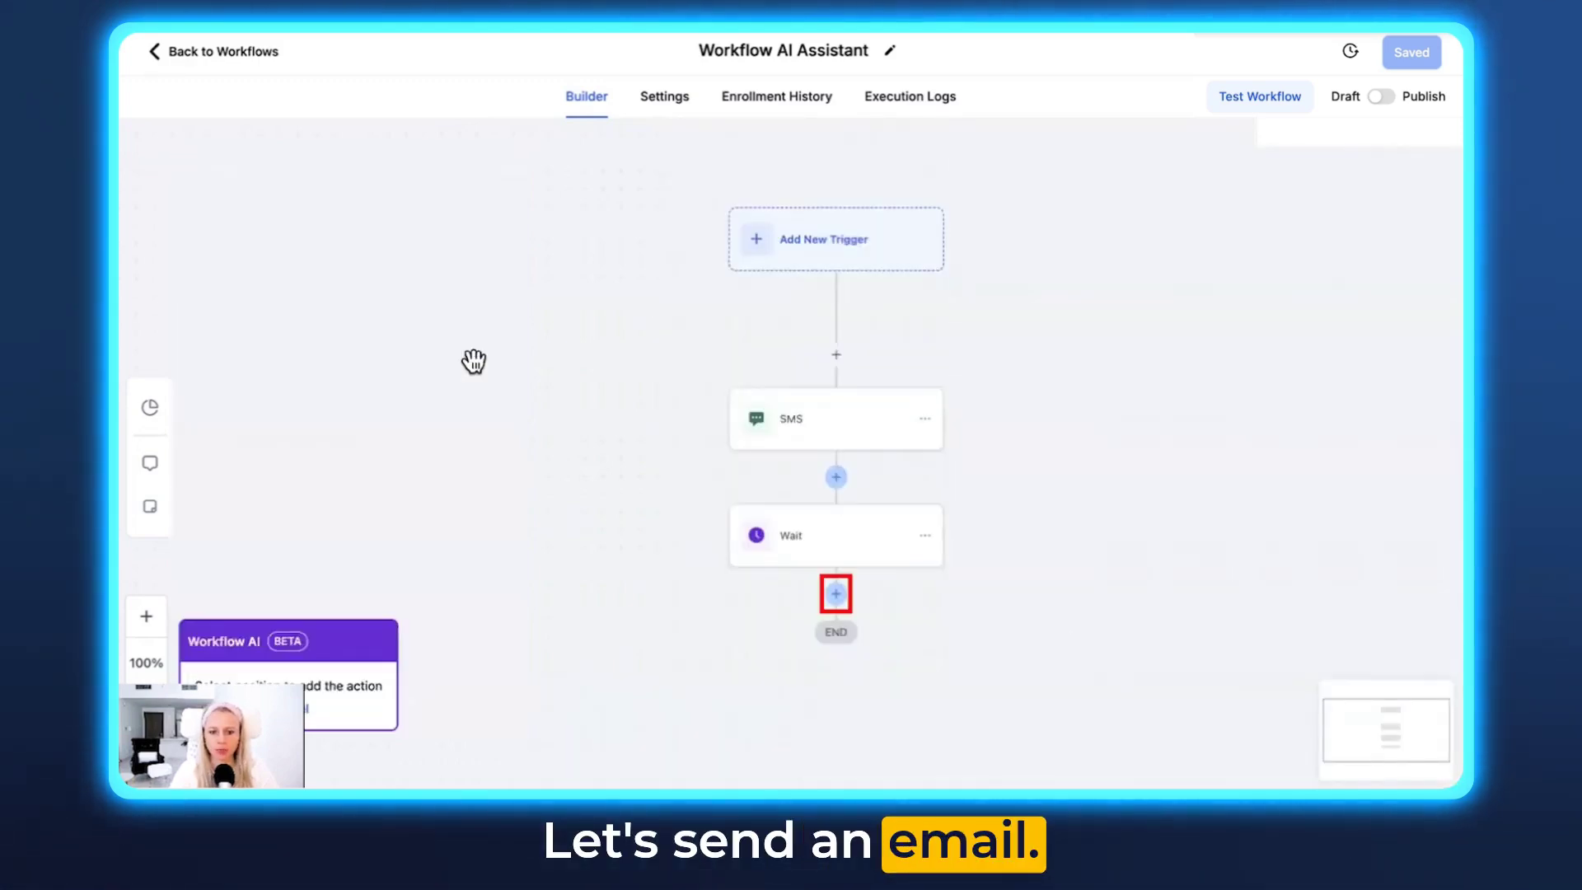
click(837, 593)
click(1406, 759)
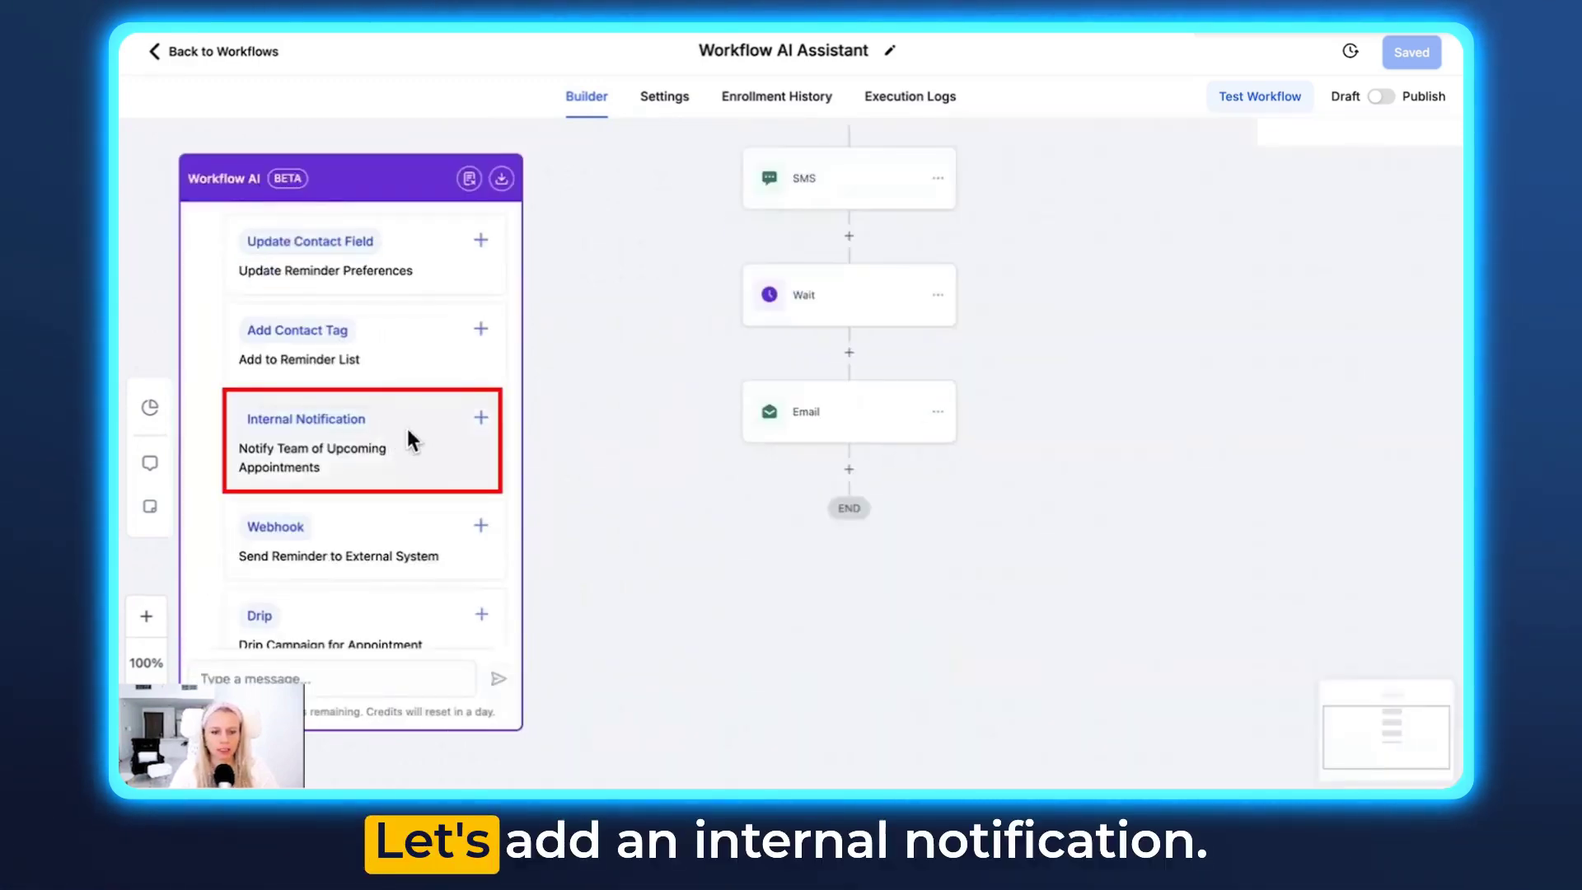
Step: Add the suggested internal notification after the email, with title and message "{{contact.name}} booked a call", and save it
click(480, 418)
click(849, 472)
click(1053, 414)
click(1421, 420)
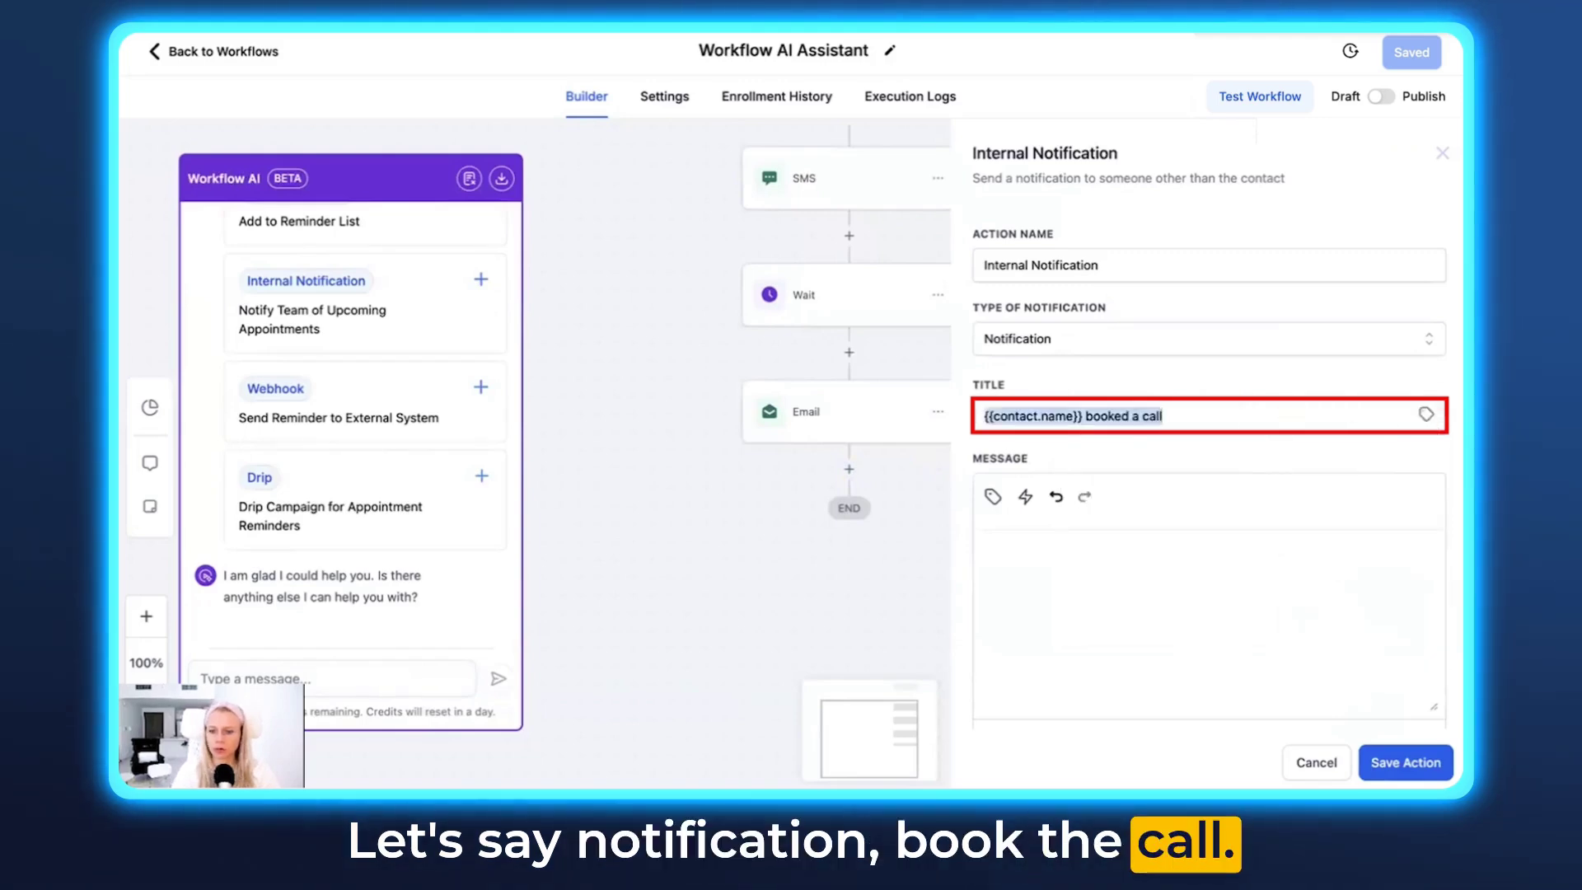
click(1169, 571)
text({{contact.name}} booked a call)
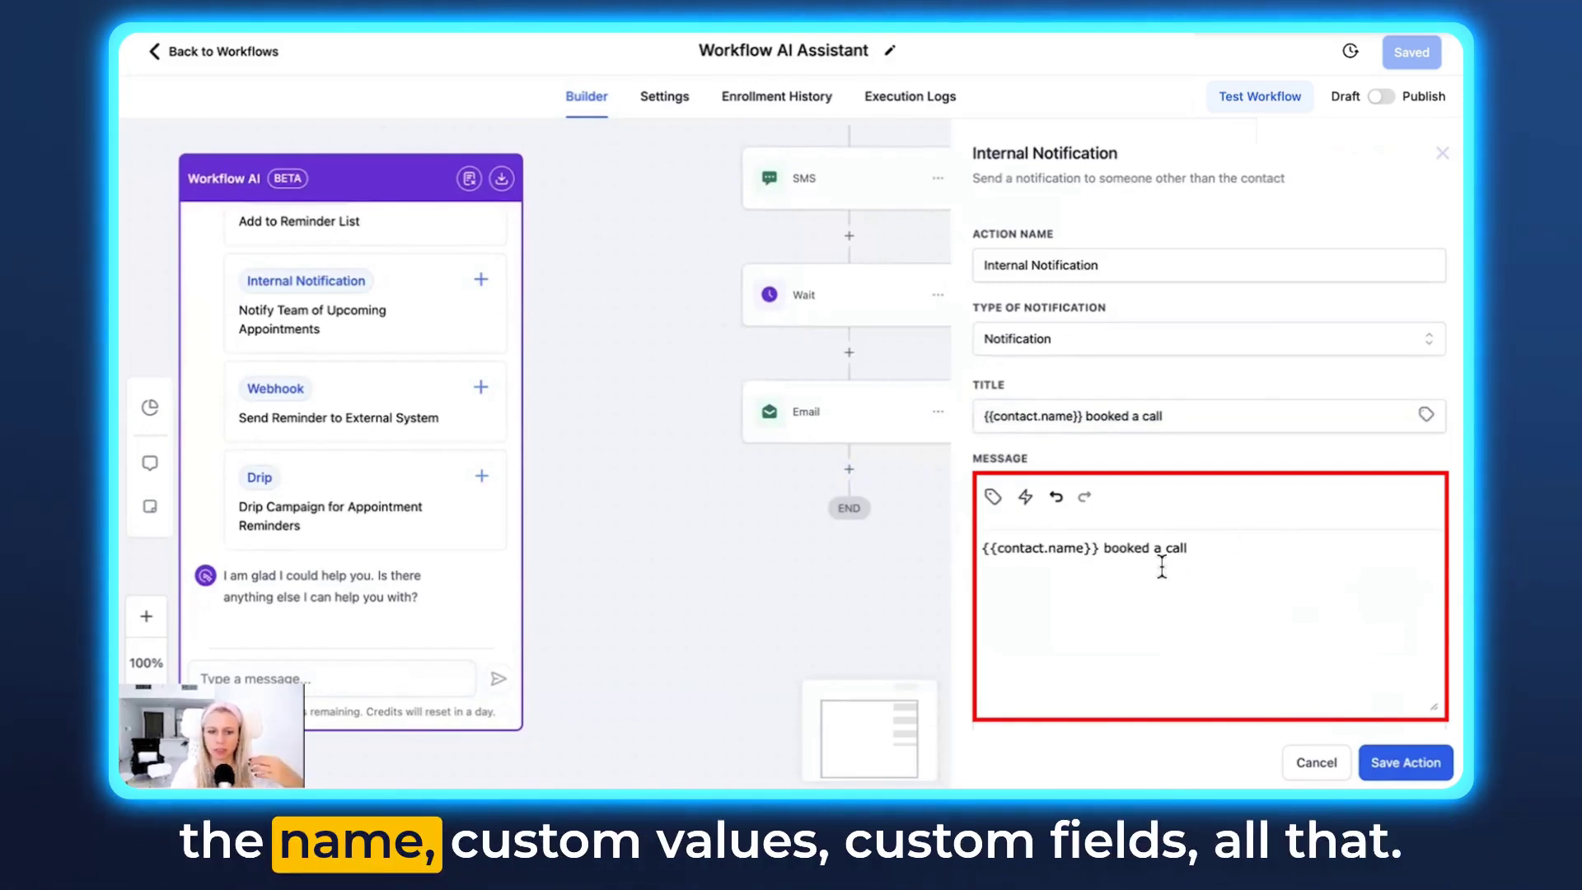
click(1405, 762)
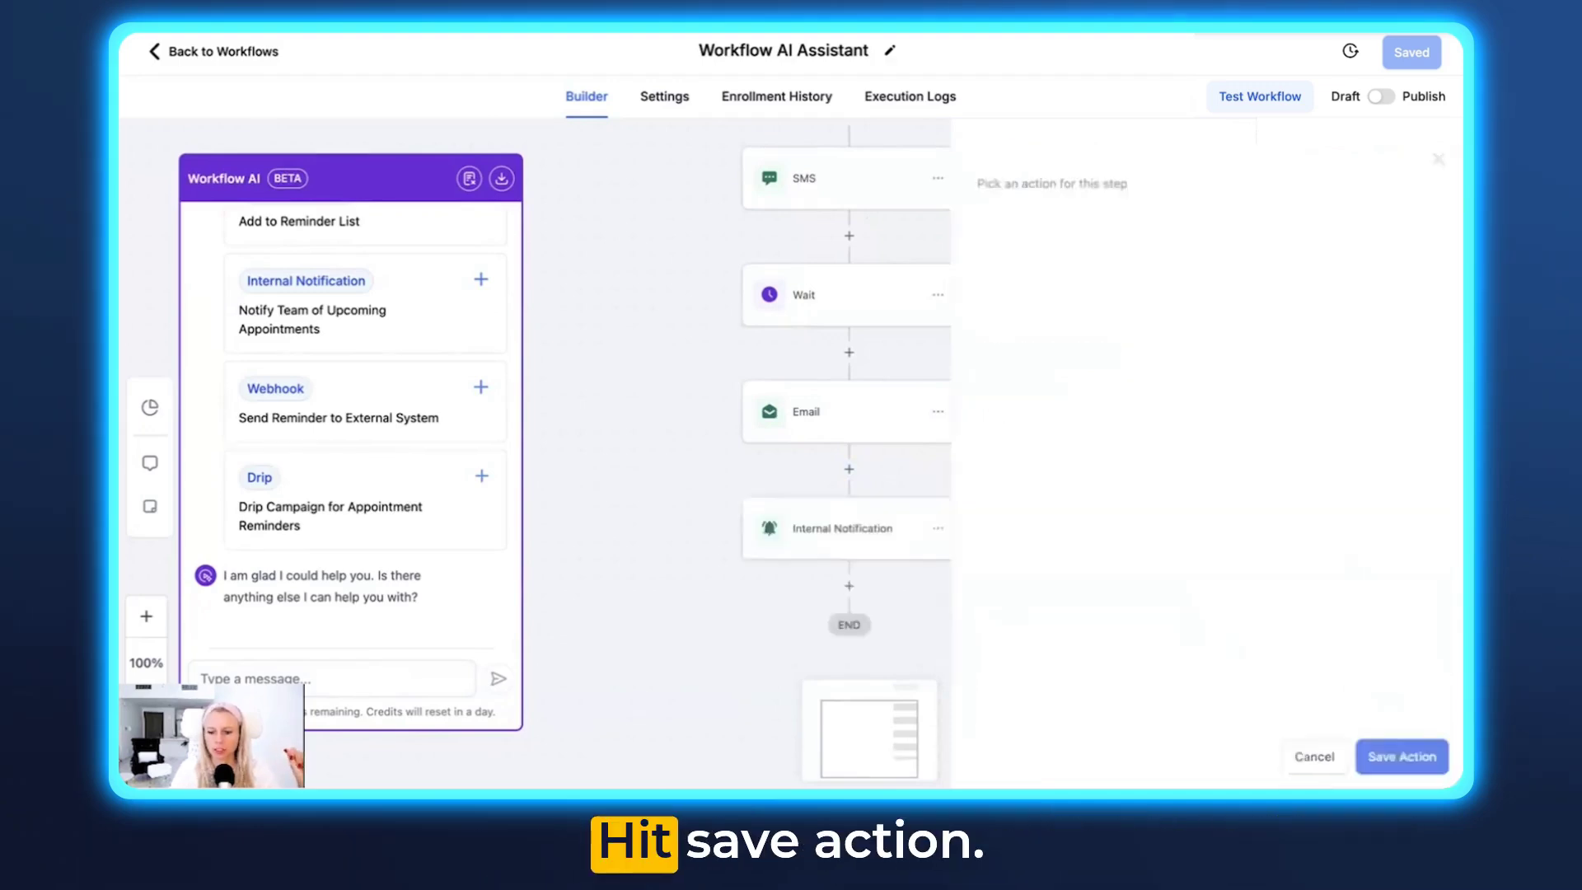
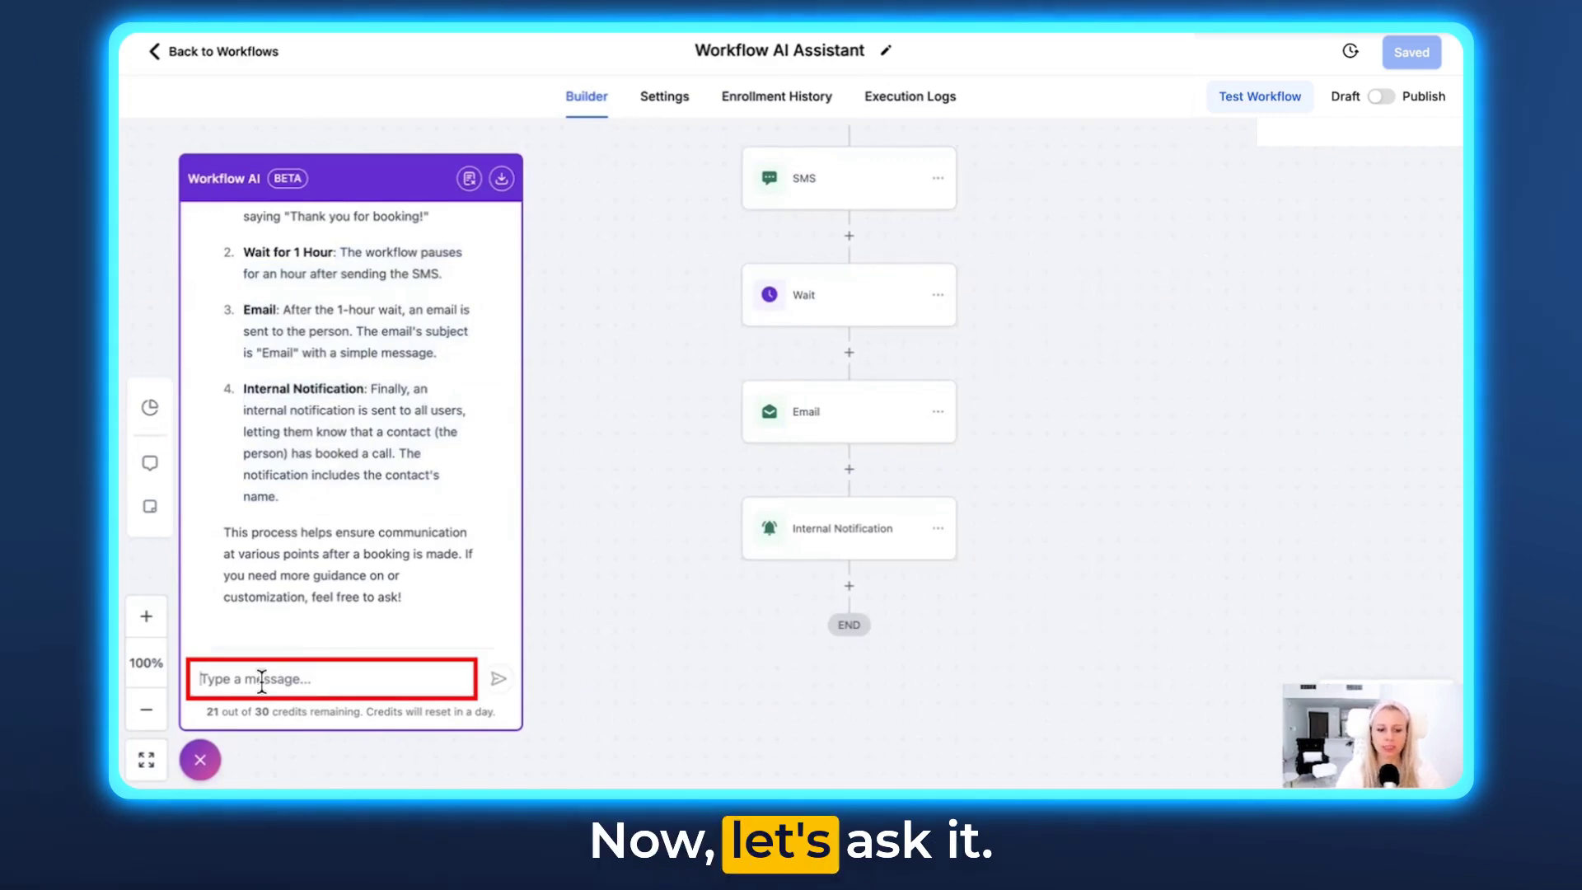
Step: Ask the assistant "how can we make this better" and check the SMS action's message against its first suggestion
text(how can we make this better)
key(Return)
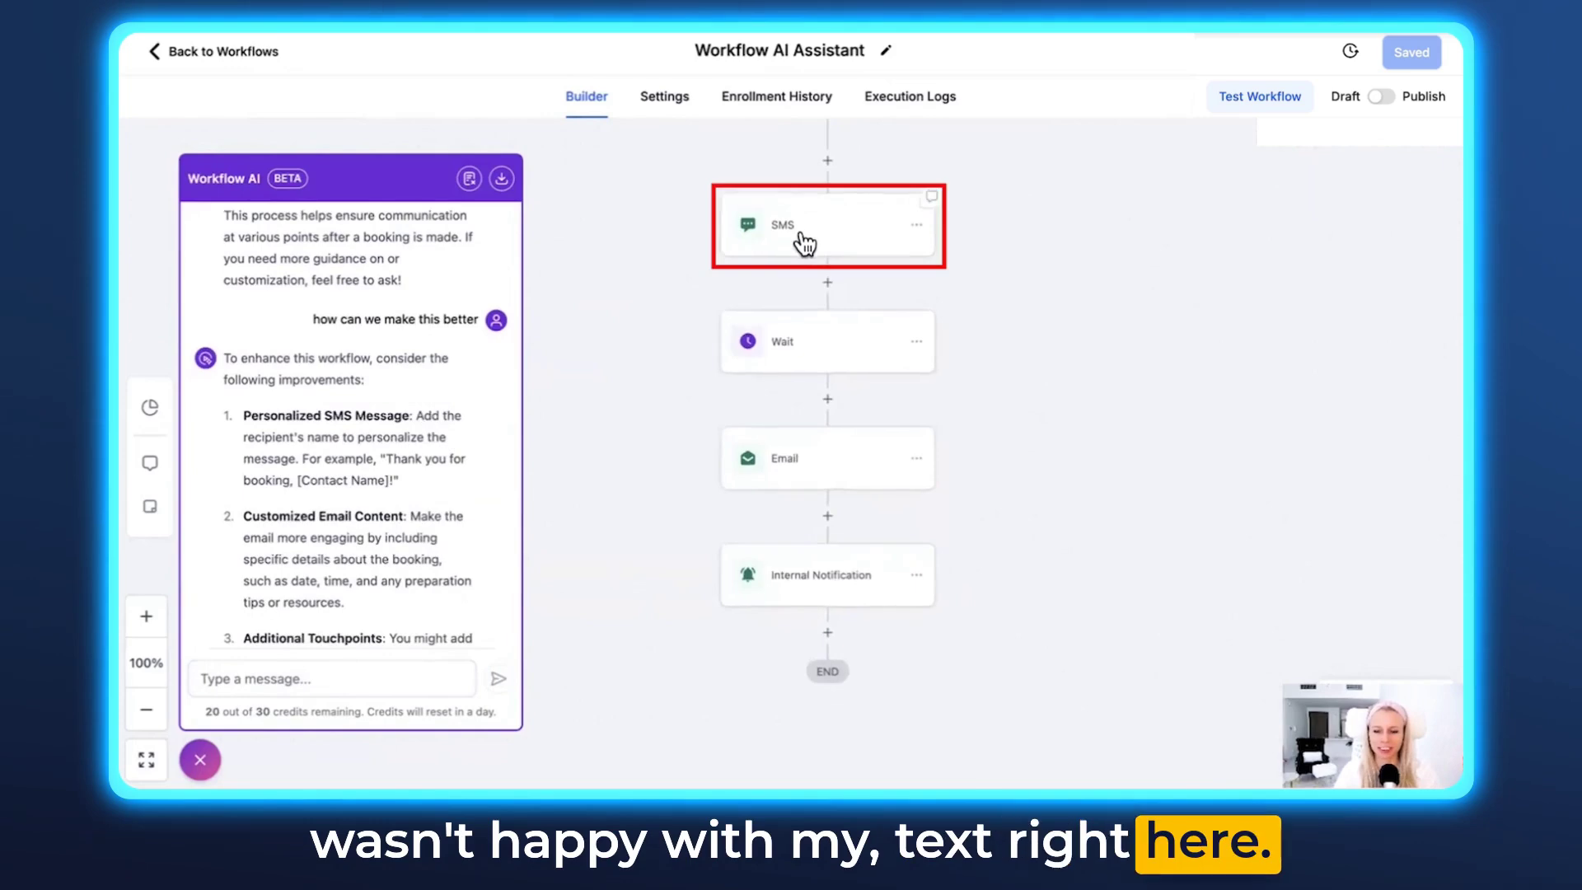
click(816, 252)
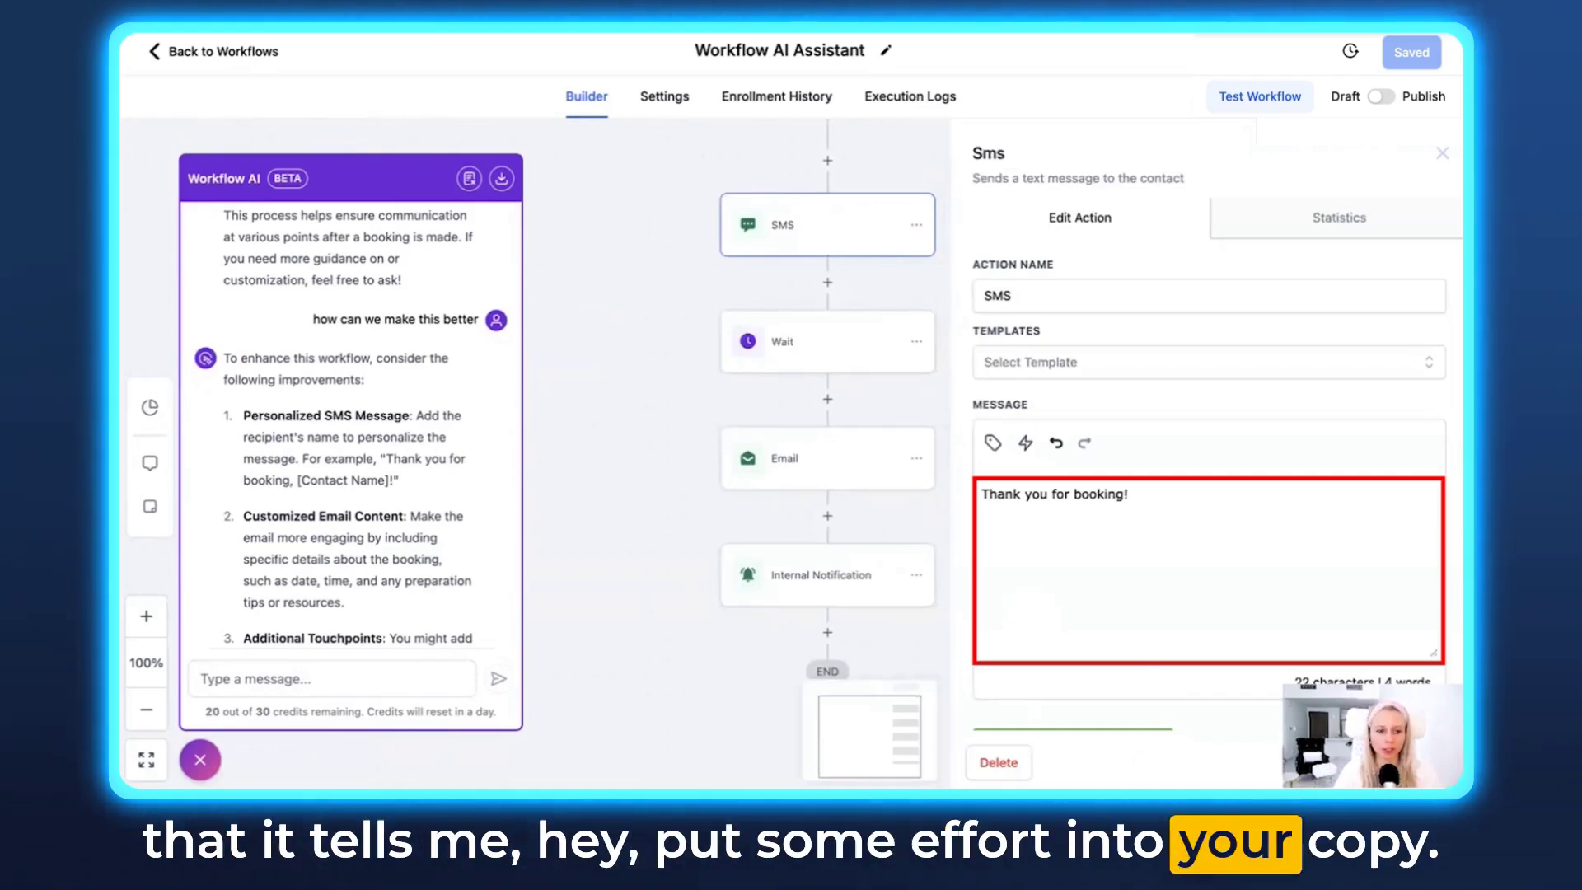
click(706, 441)
Step: Read the remaining suggested improvements, from customized email content and additional touchpoints through tagging and user feedback
scroll(249, 394, down, 2)
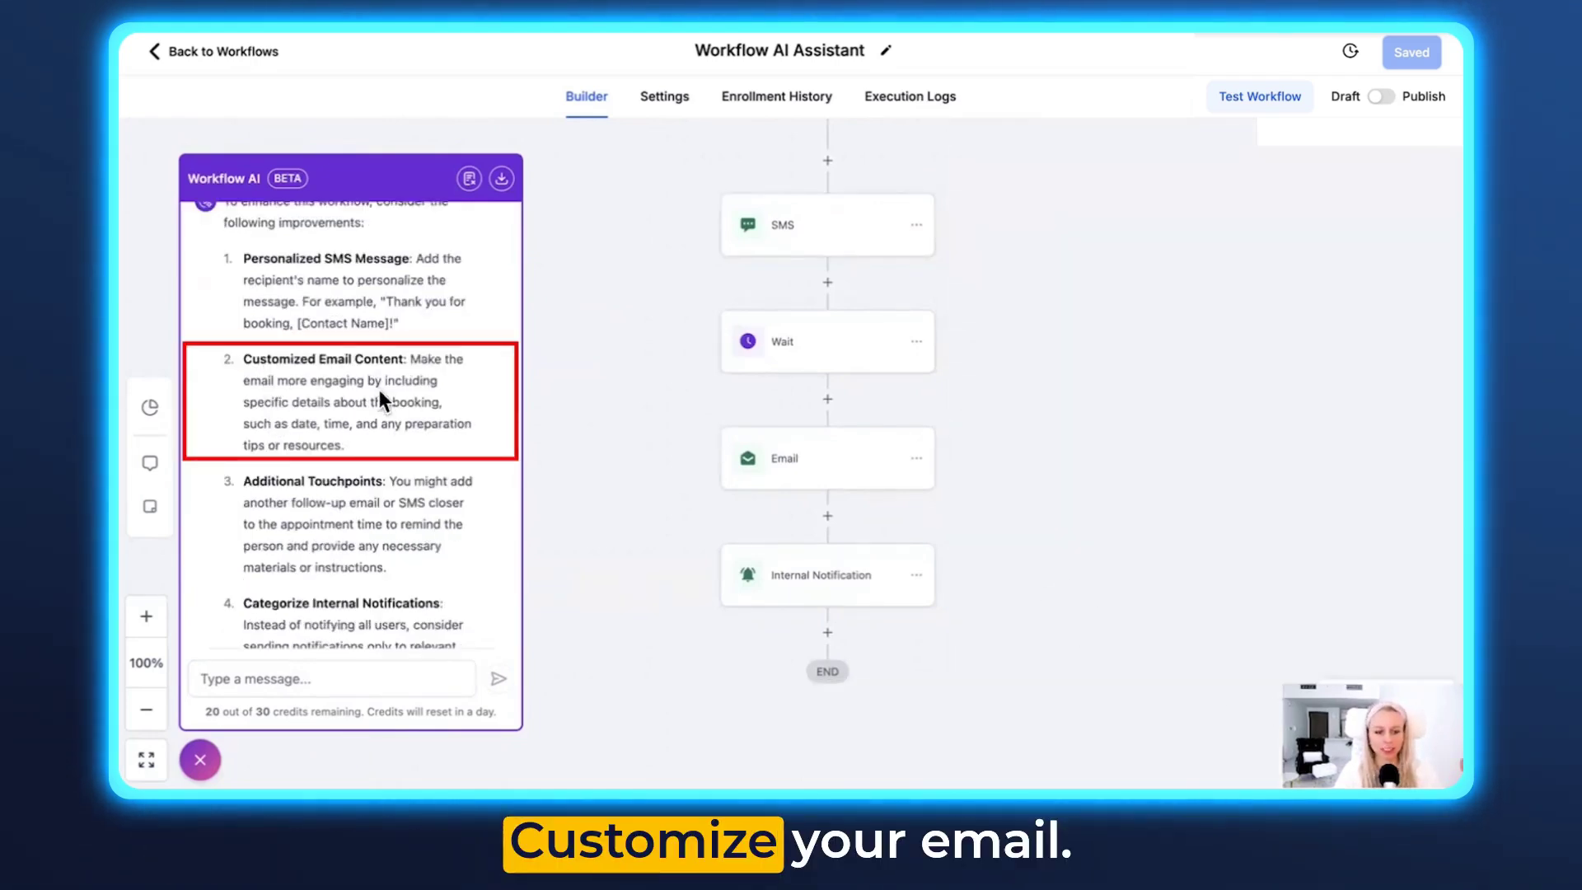
scroll(384, 528, down, 2)
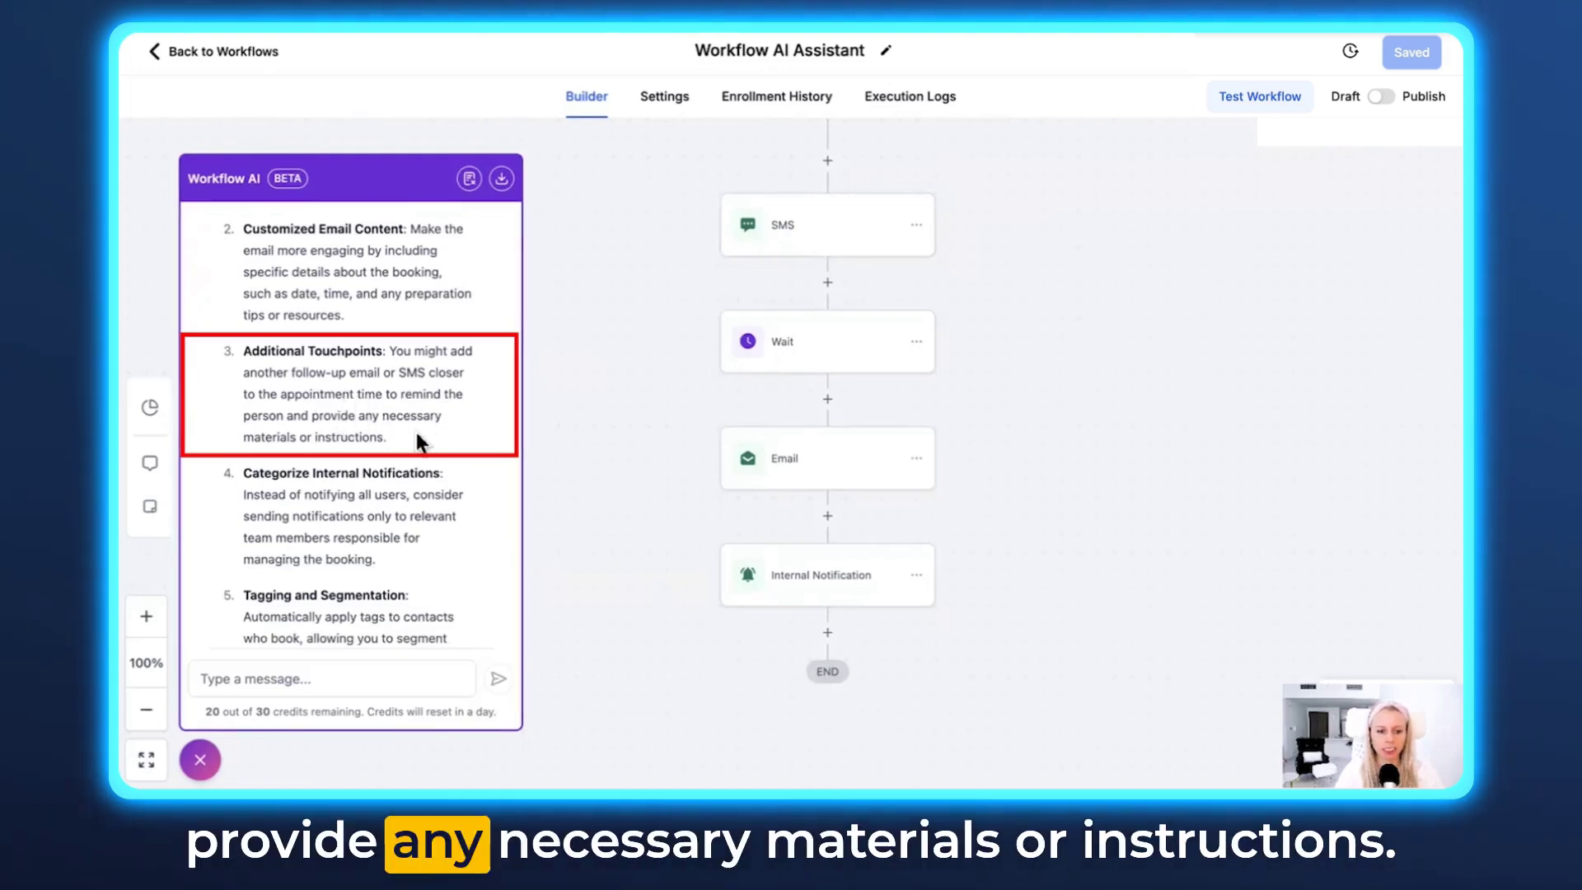
scroll(341, 482, down, 2)
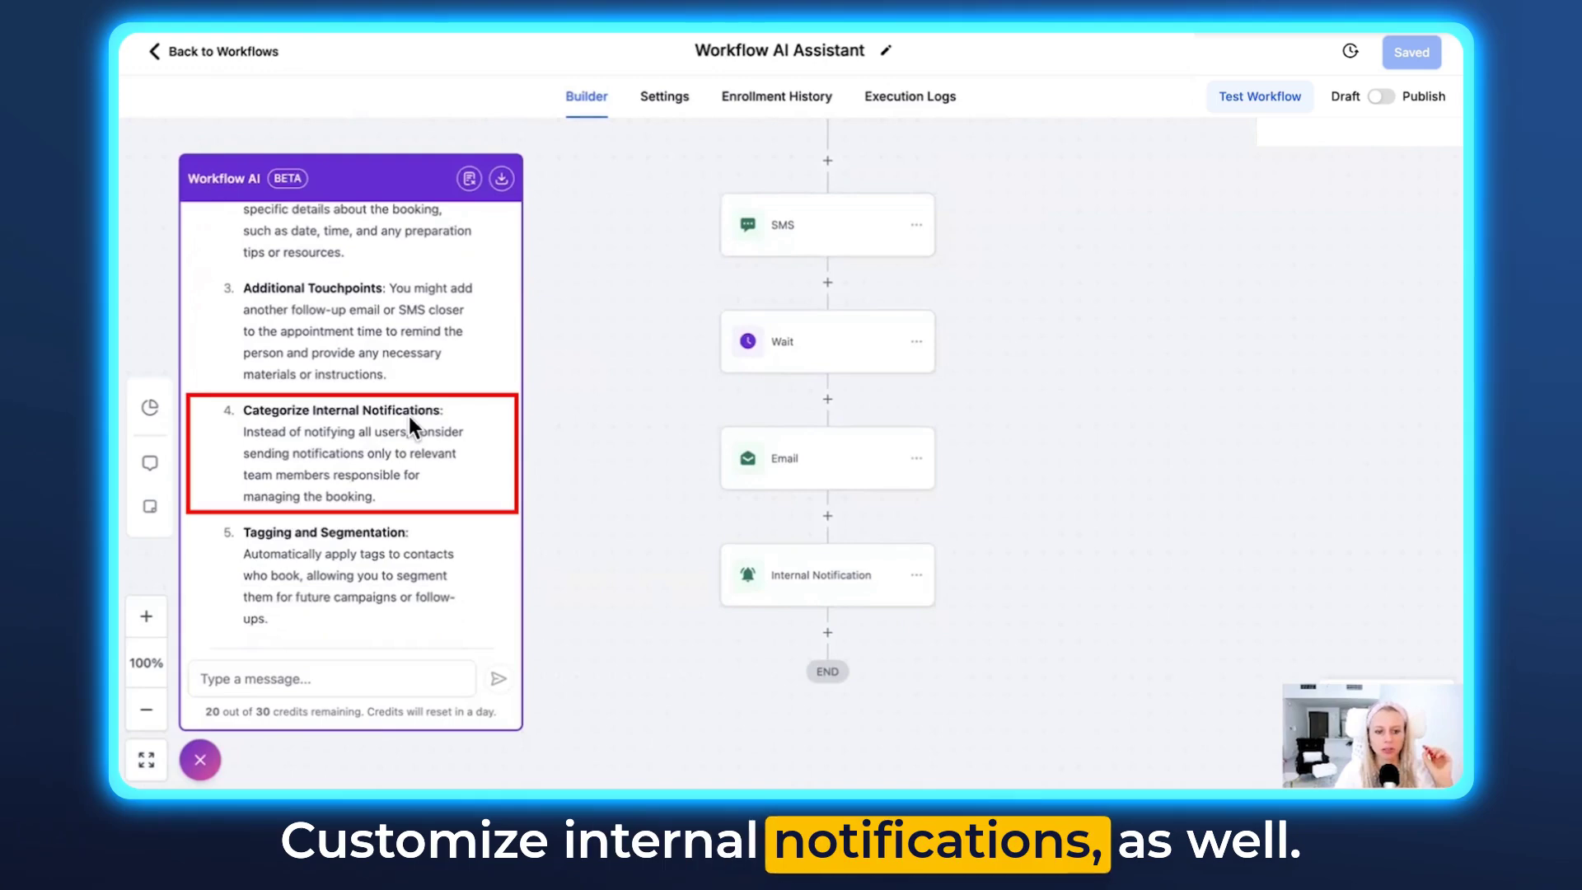
scroll(373, 485, down, 3)
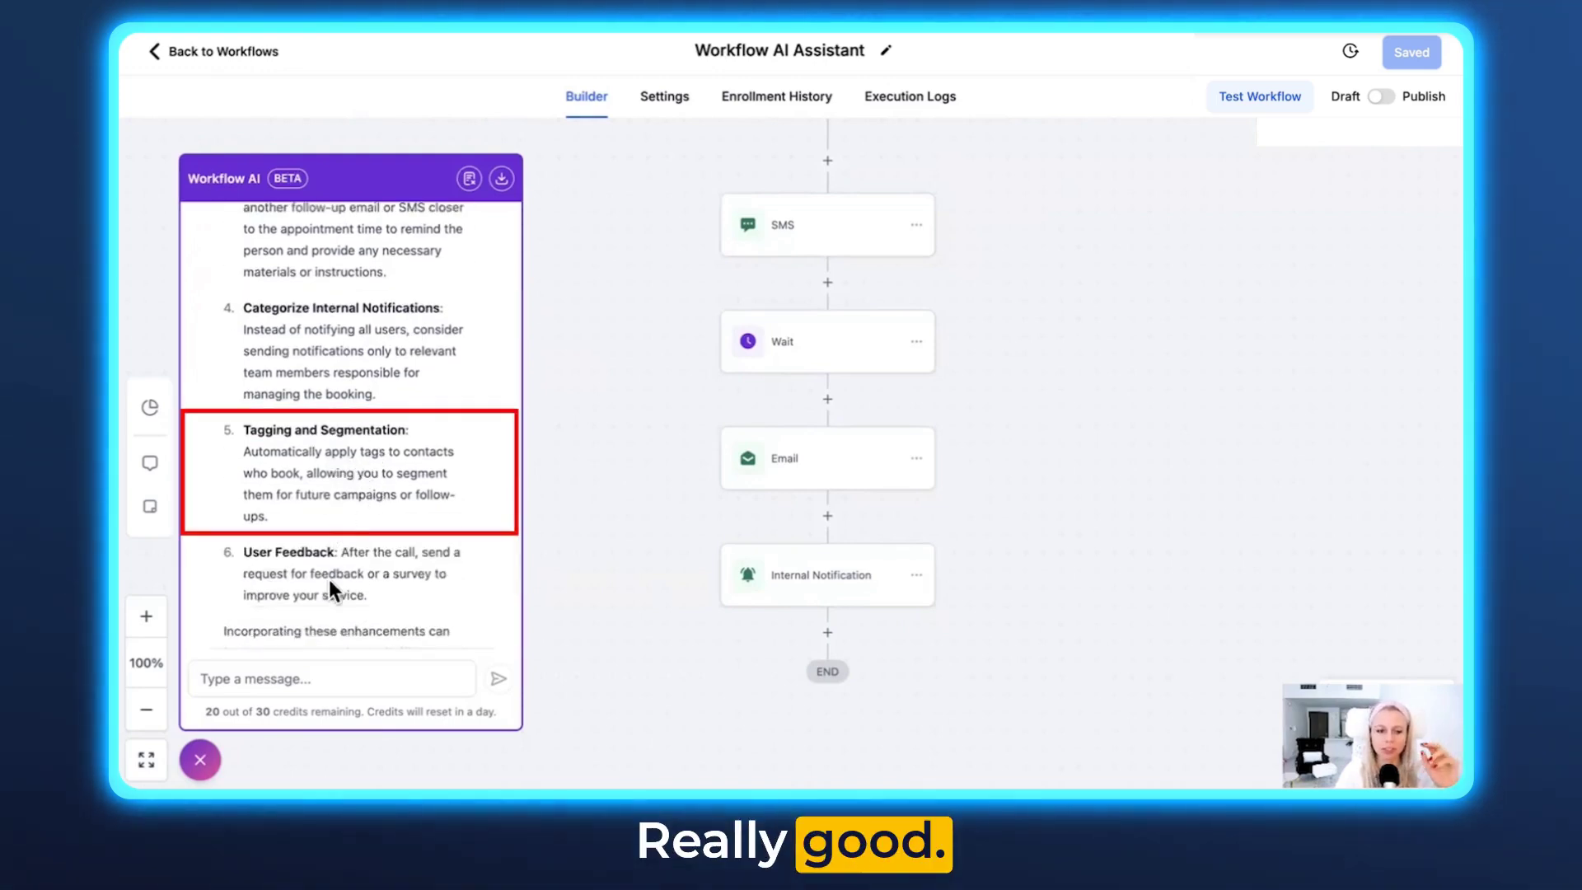
scroll(298, 504, down, 3)
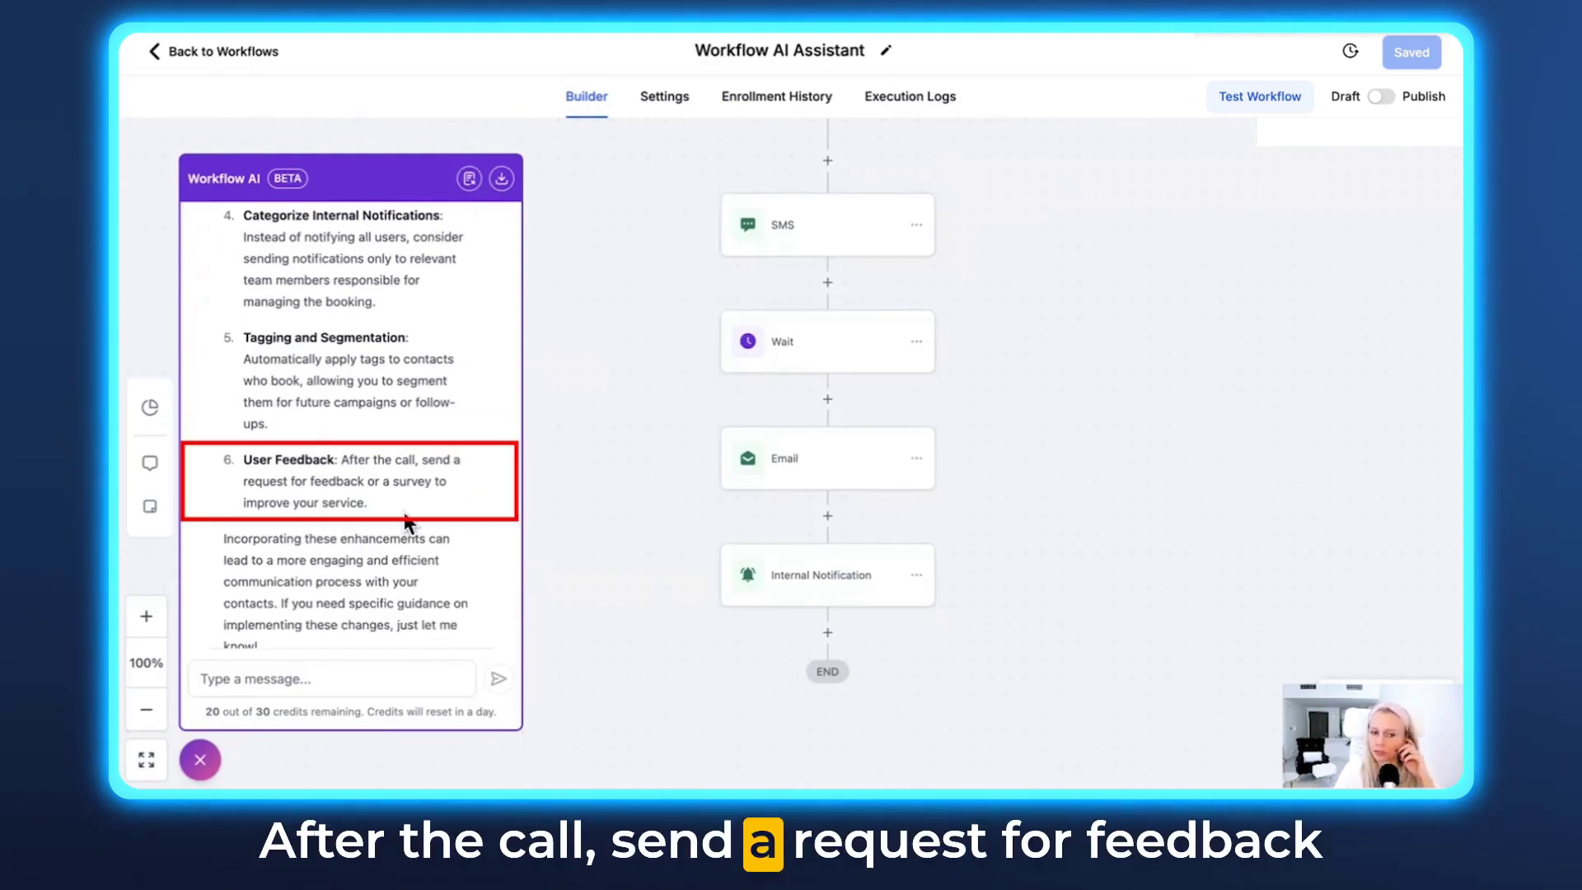
scroll(381, 506, down, 1)
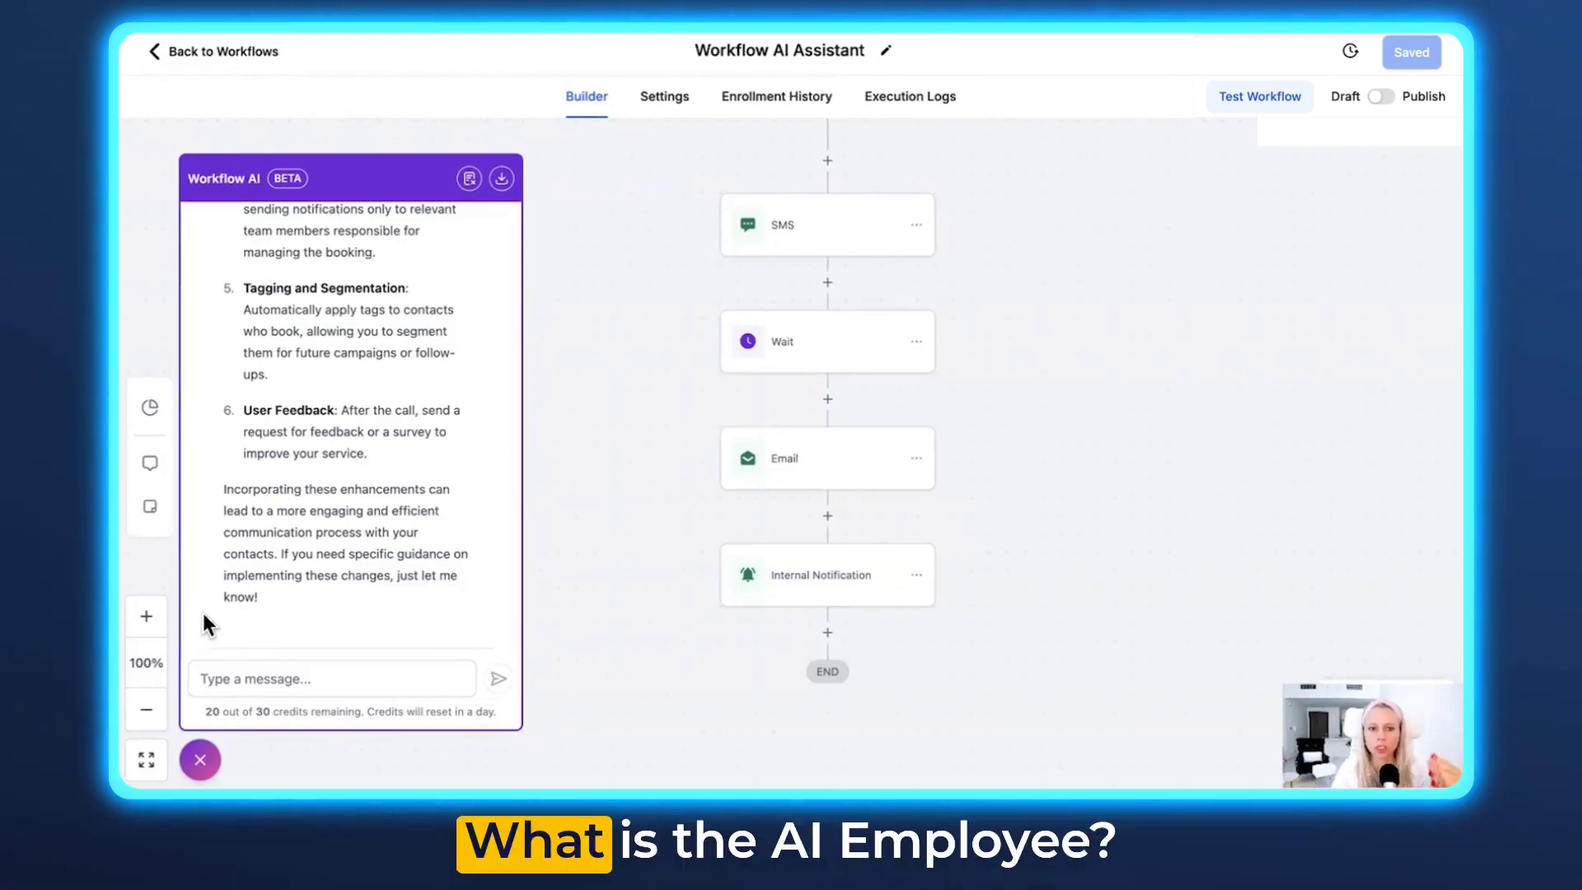
Step: Search the page using the pasted AI Employee description and go through the AI features named in its text
key(ctrl+f)
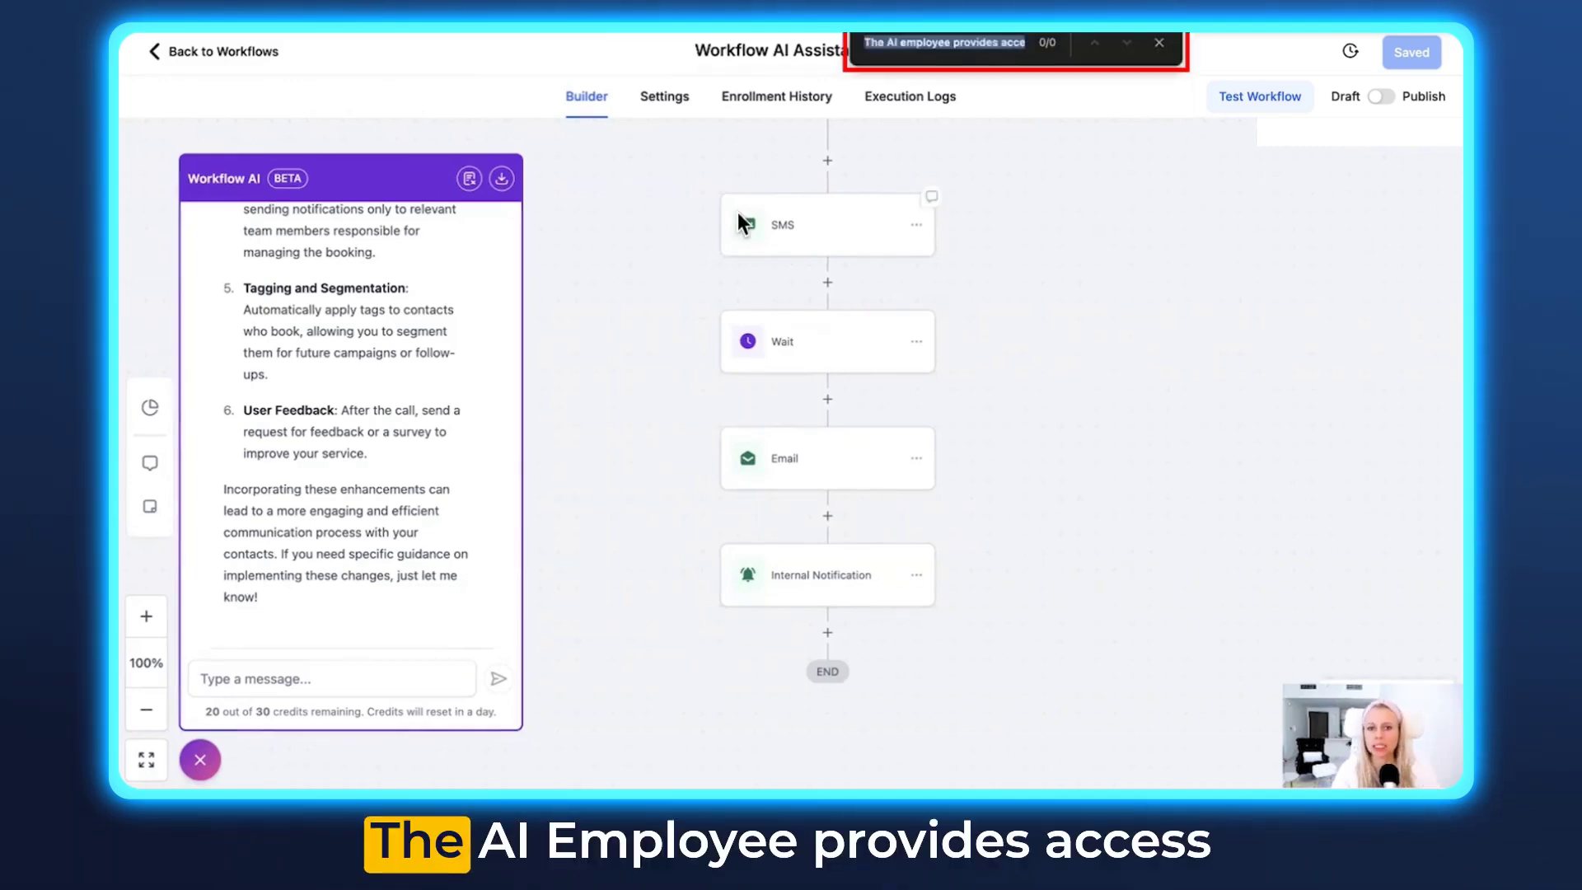
key(ctrl+v)
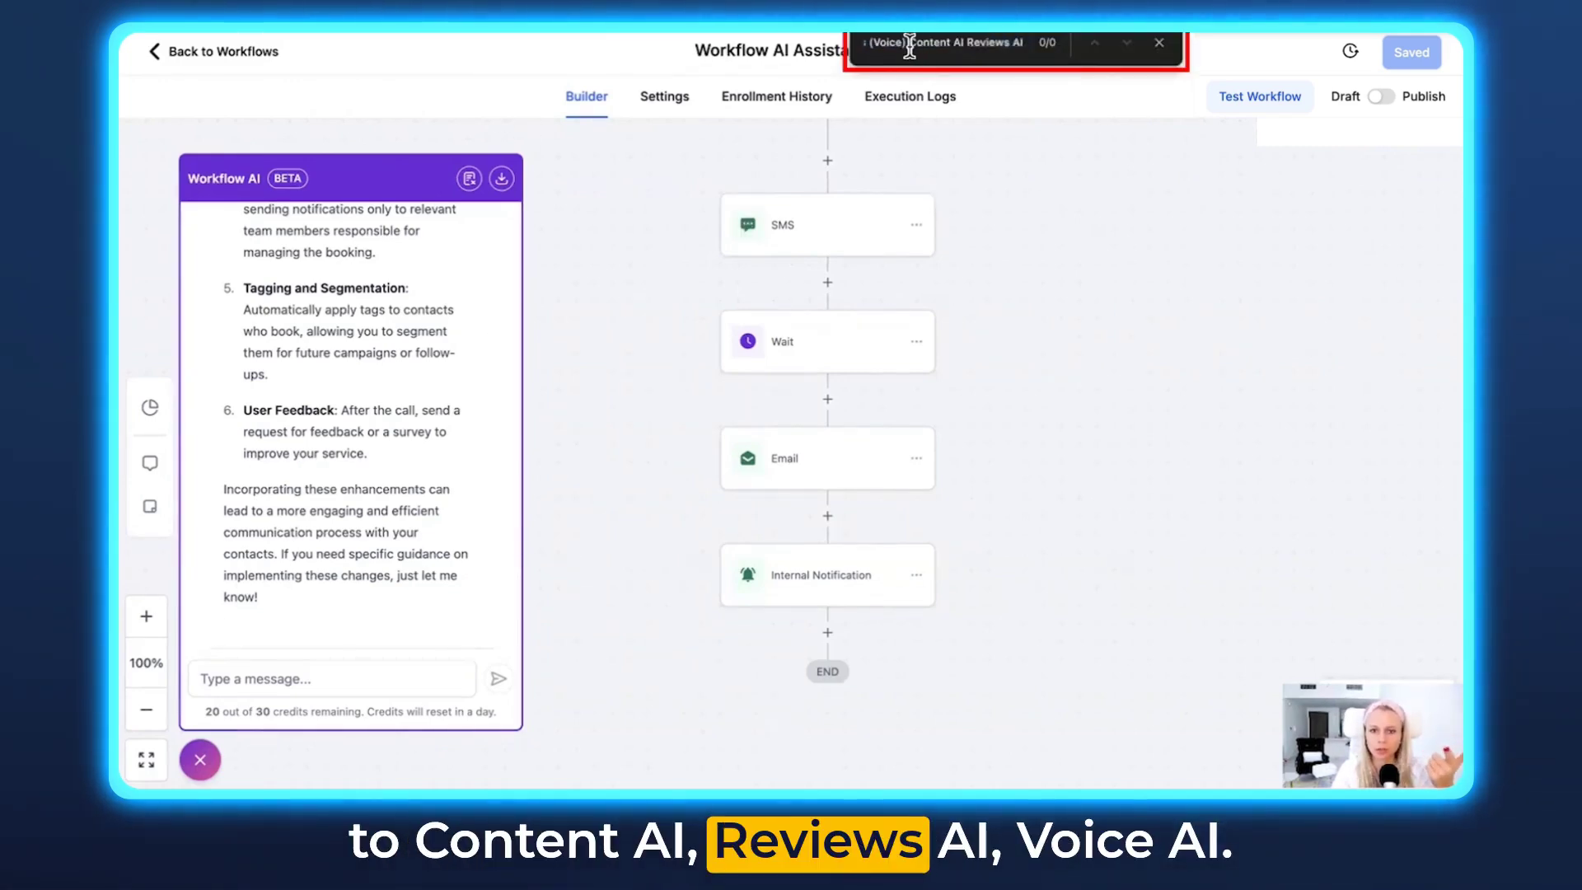
drag(910, 44, 854, 47)
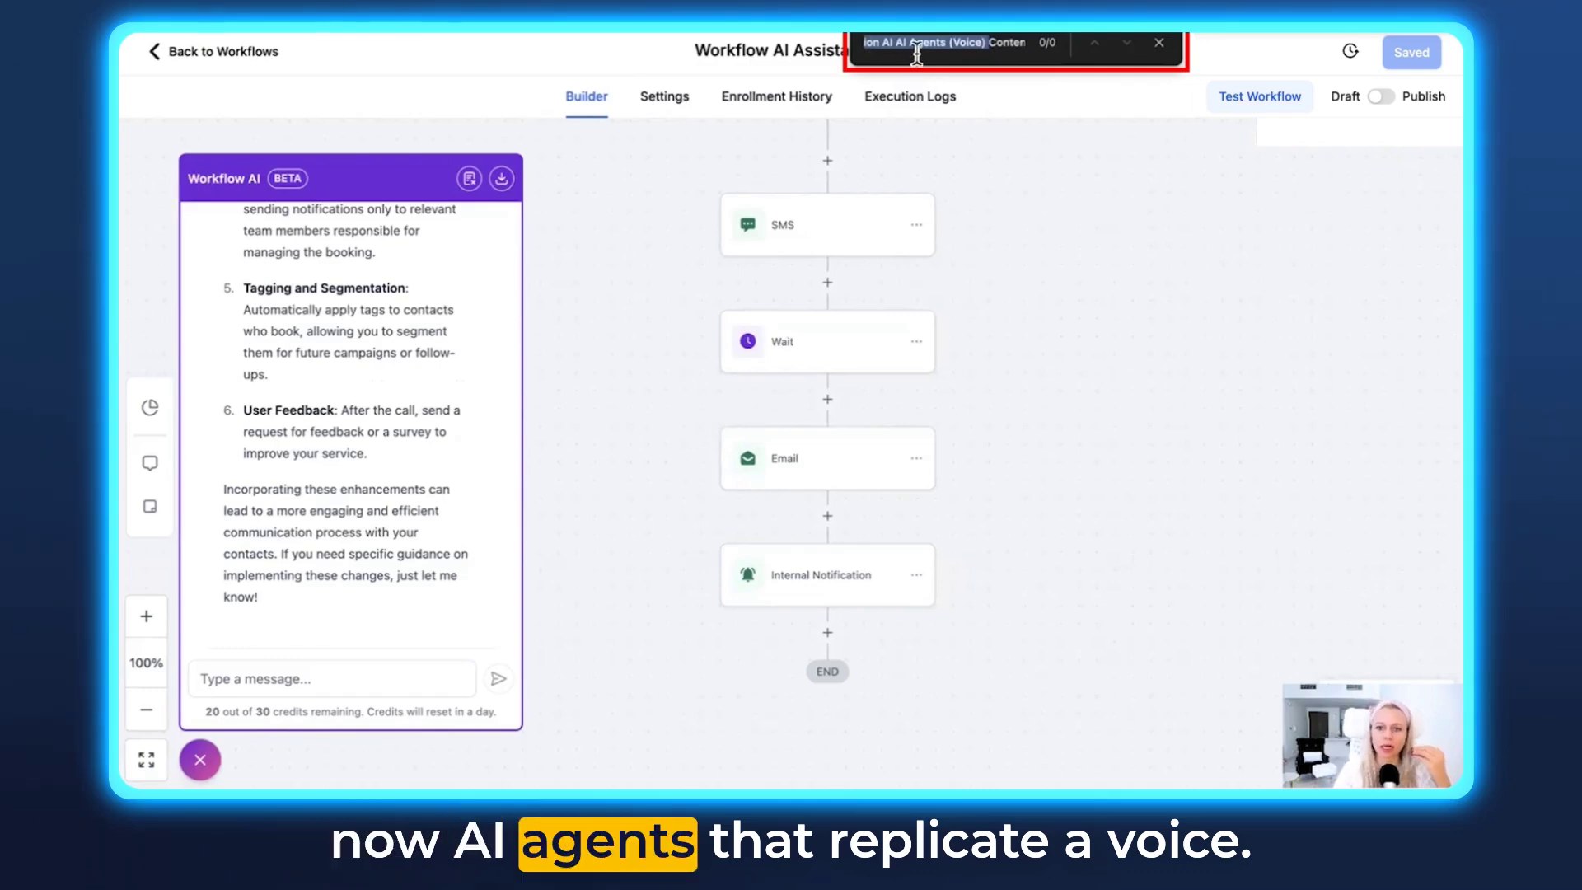
drag(933, 47, 836, 321)
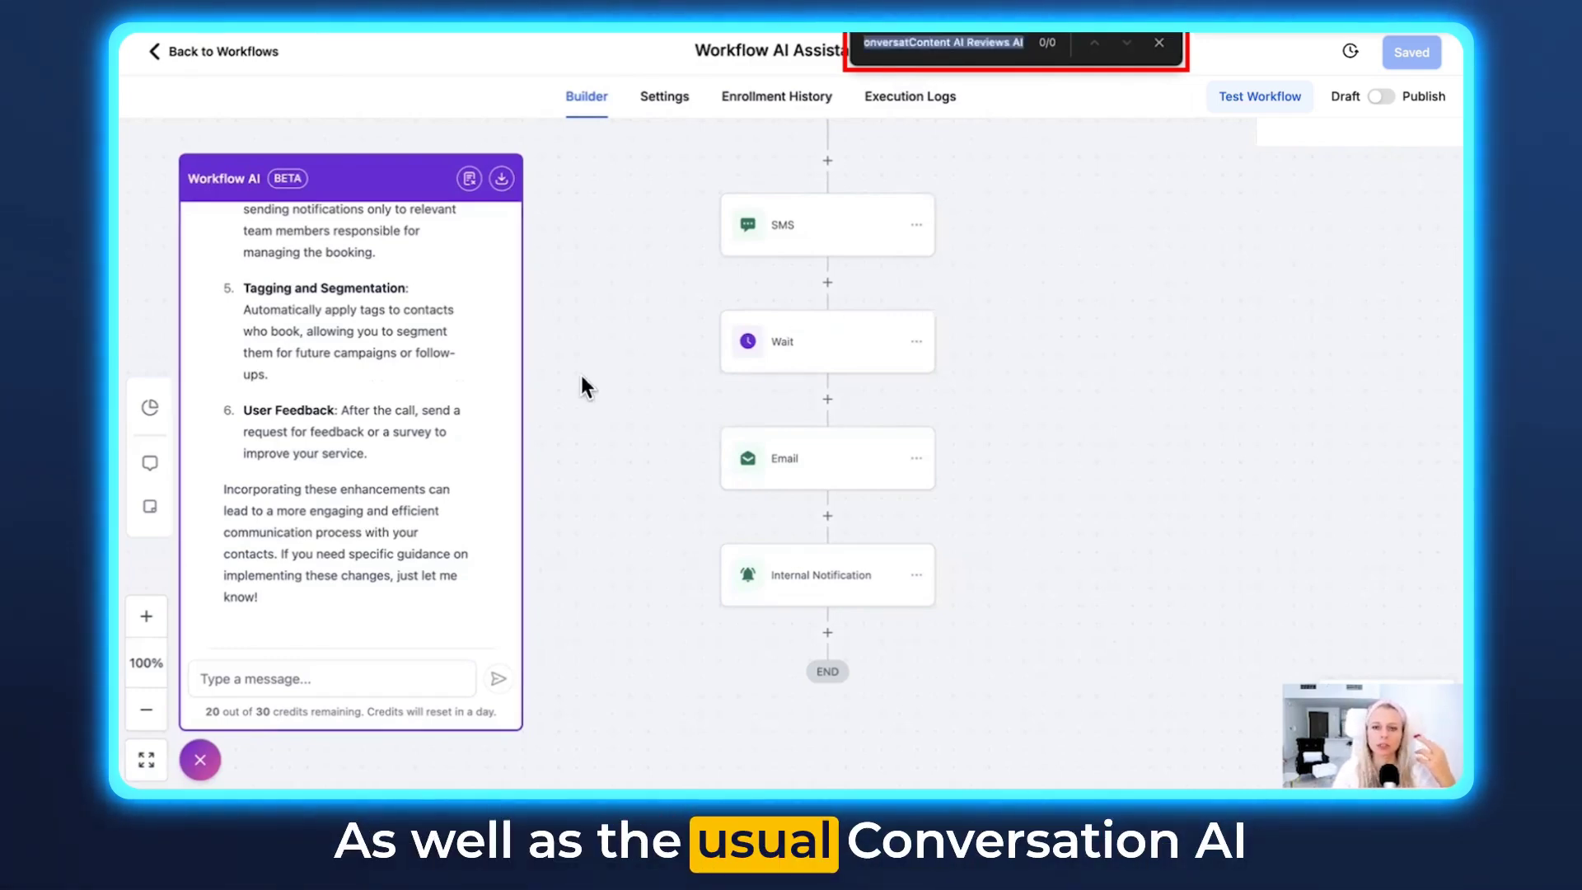